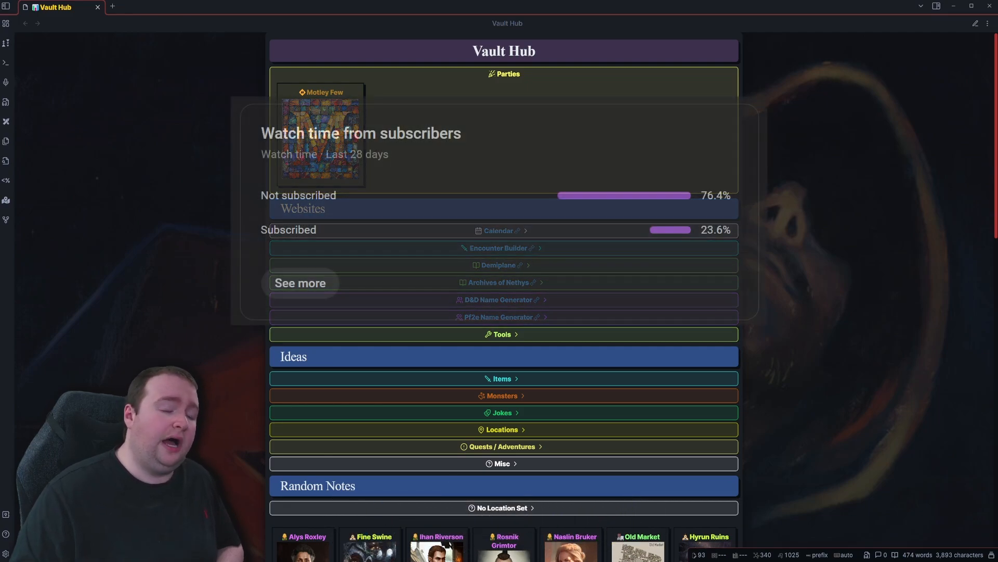
Search the community plugins for "calendarium", view the Calendarium plugin's page, and close the settings.
left_click(6, 554)
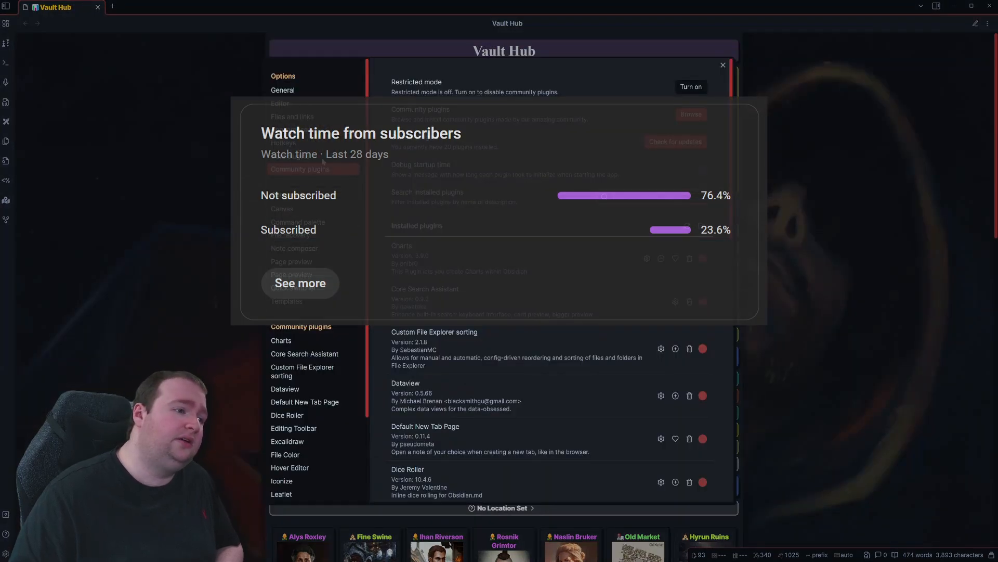
left_click(691, 114)
type("calendarium")
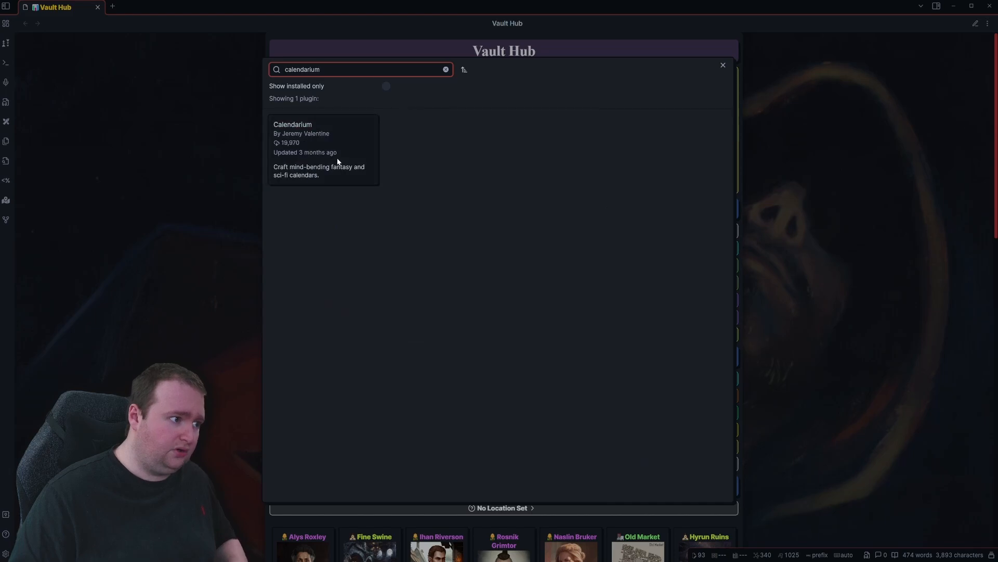
left_click(382, 161)
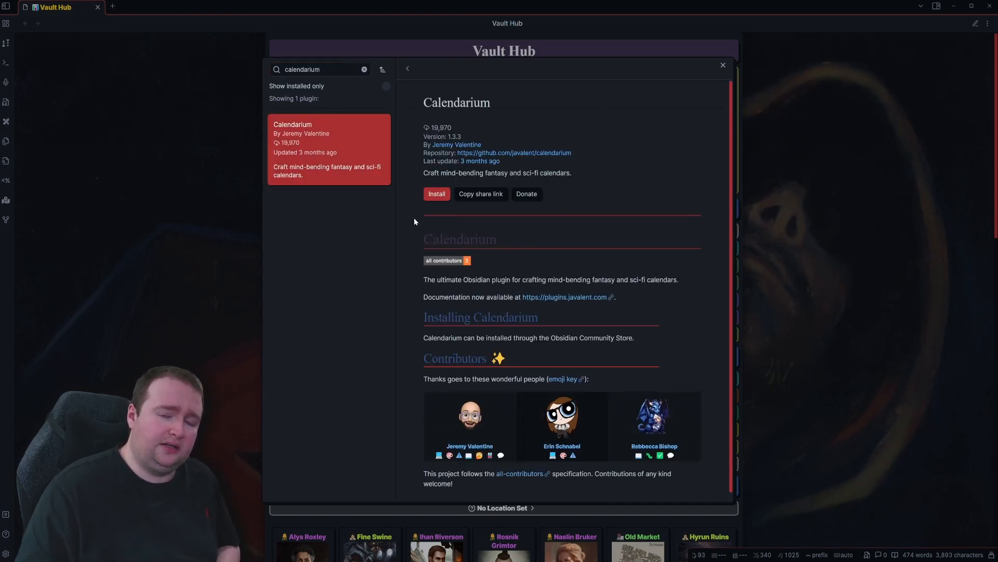
scroll(419, 231, "down", 1)
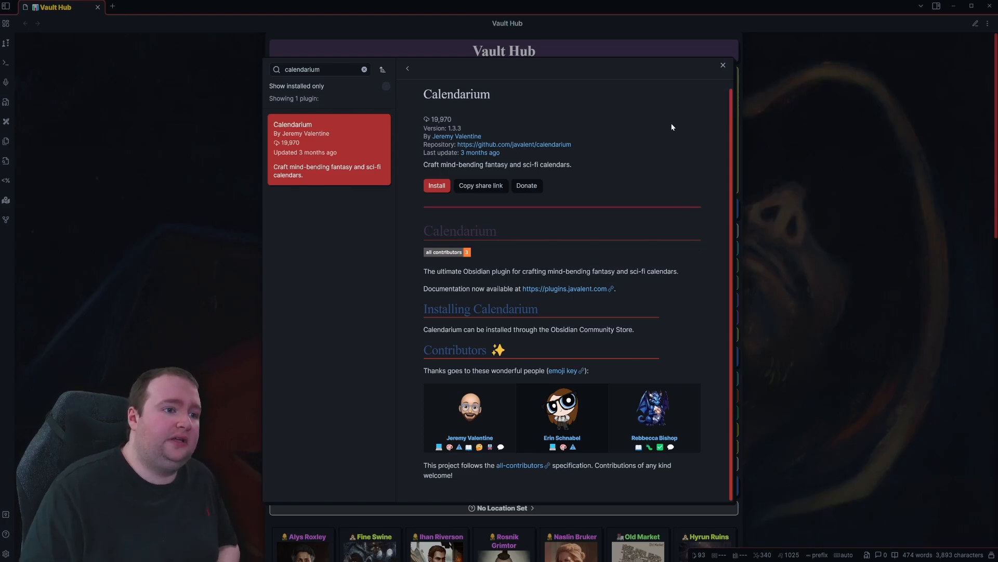
left_click(723, 66)
left_click(725, 66)
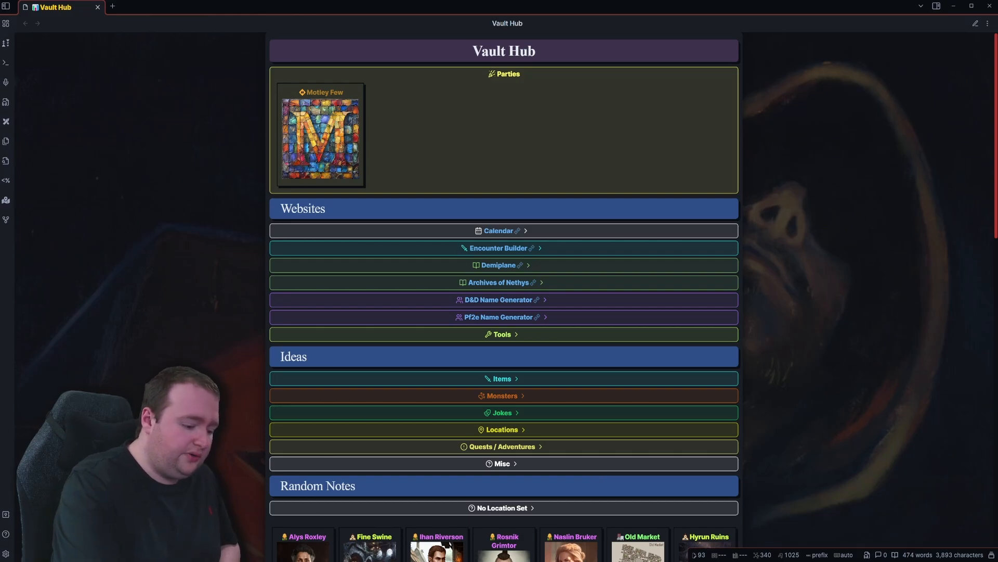
Switch to Fantasy Calendar in the browser and inspect Caelum 25 plus the Aranor Calendar's weekday and event settings.
key("alt+Tab")
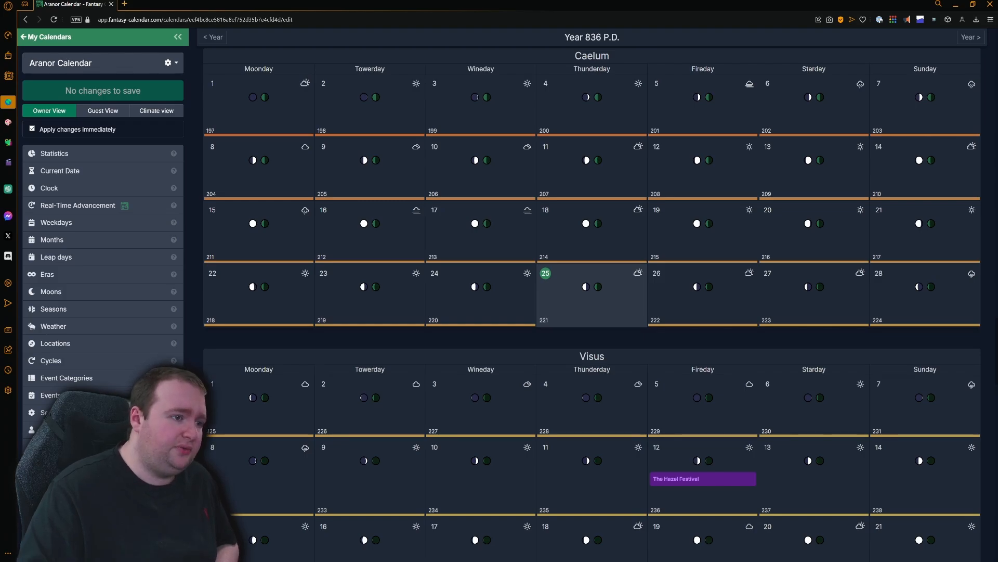
scroll(492, 316, "up", 1)
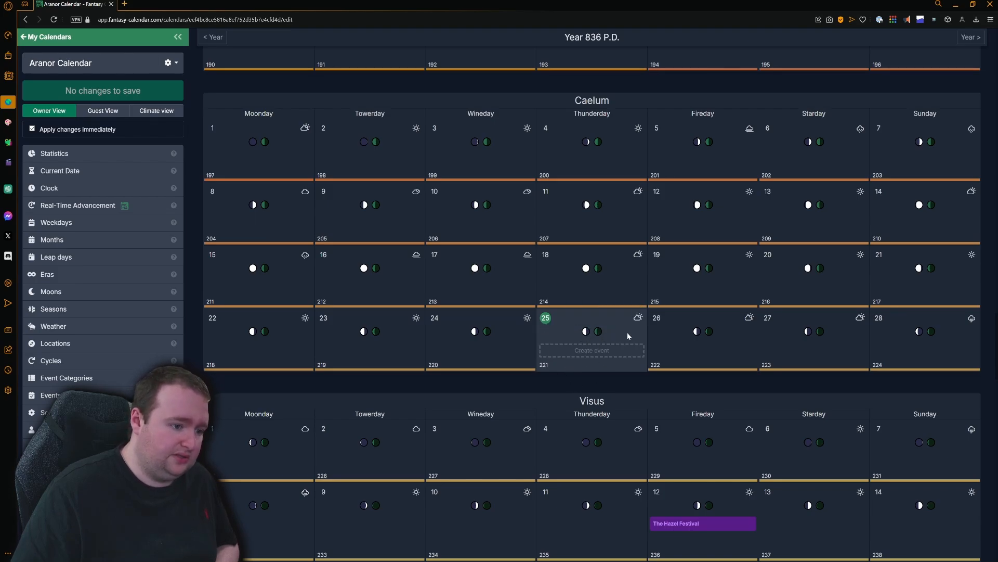
mouse_move(639, 320)
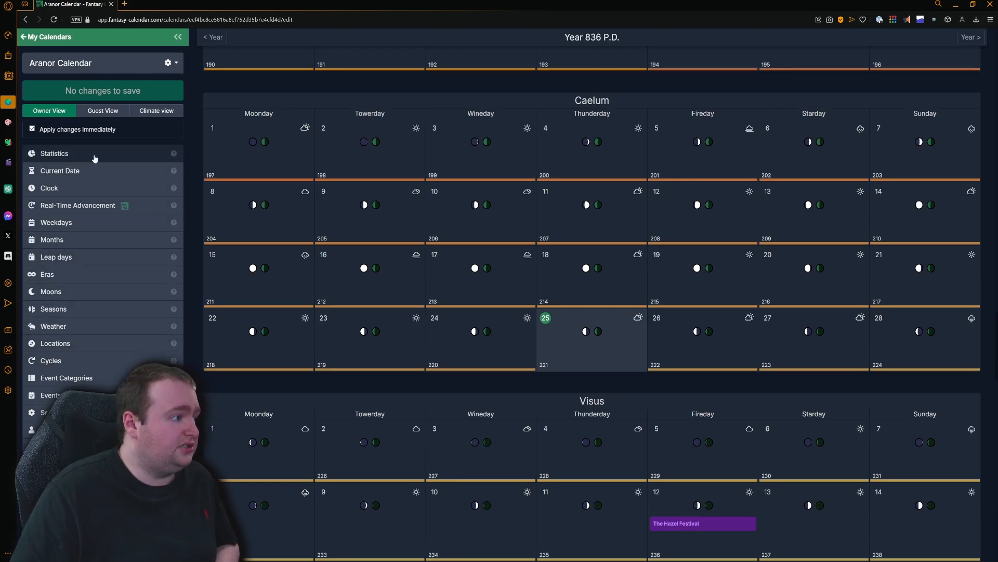
left_click(95, 223)
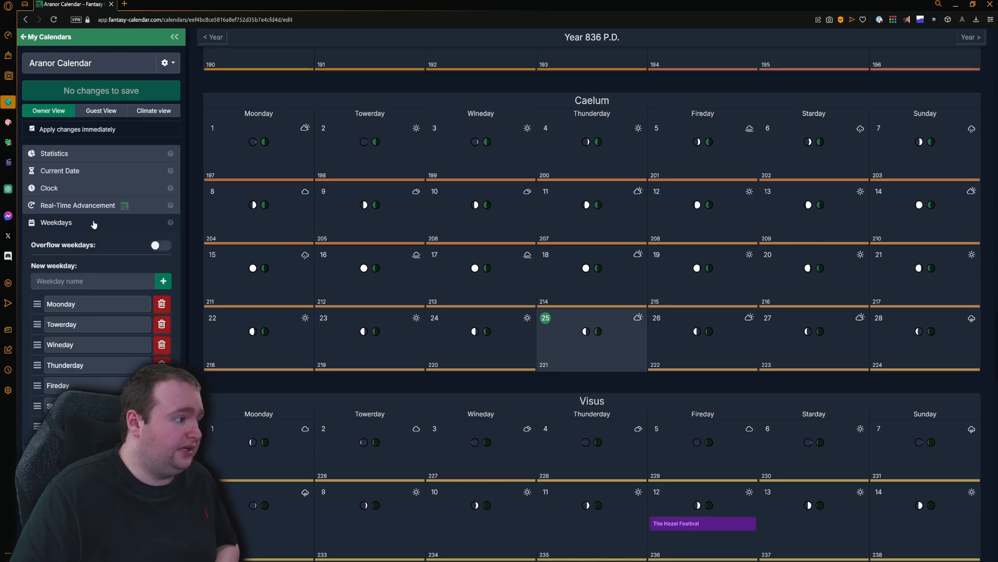
left_click(94, 223)
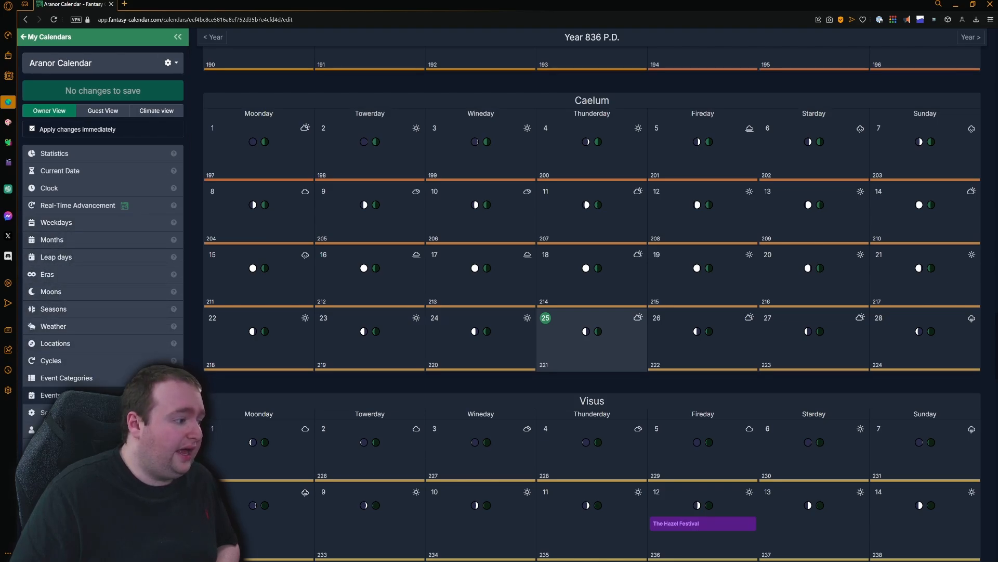
left_click(94, 395)
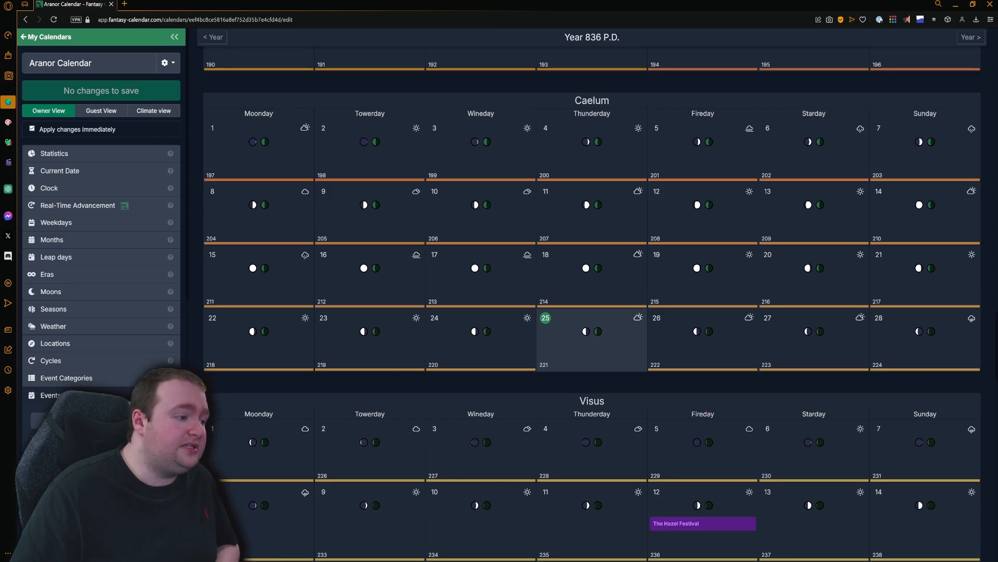
left_click(95, 395)
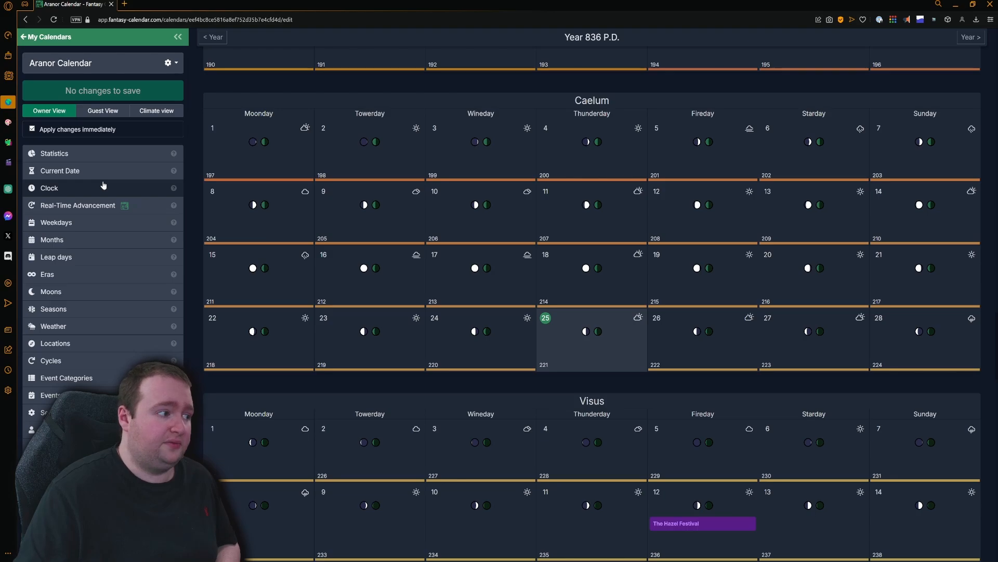
Review the Aranor Calendar's settings for weekdays, months, leap days and eras, collapsing each section after viewing it.
left_click(106, 223)
left_click(93, 223)
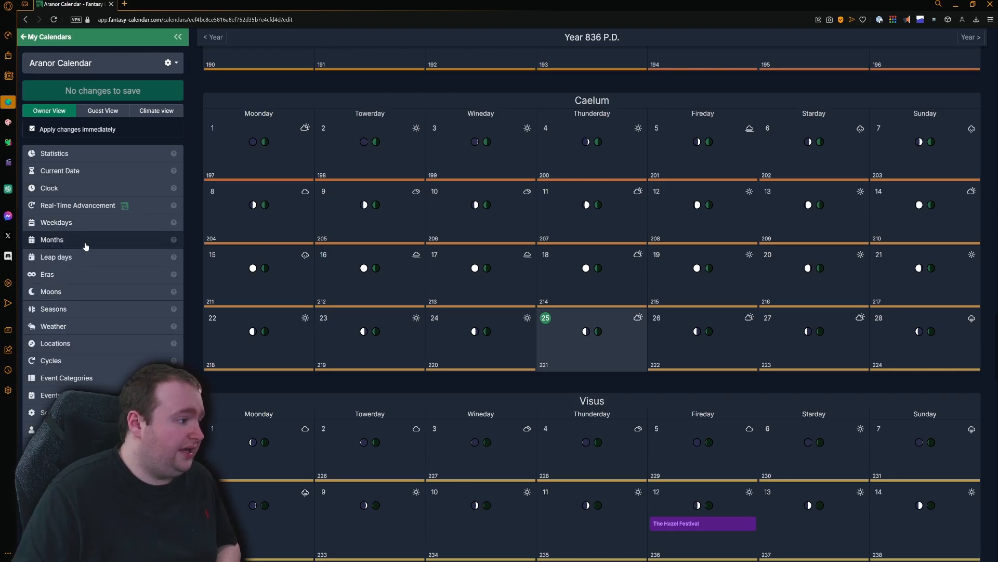
left_click(86, 243)
left_click(86, 242)
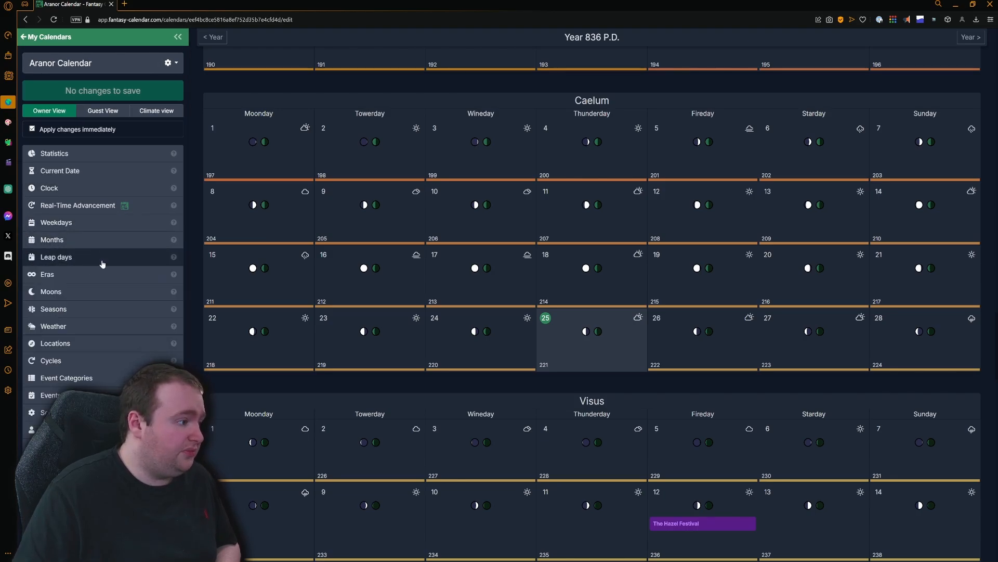
left_click(101, 258)
left_click(101, 258)
left_click(86, 276)
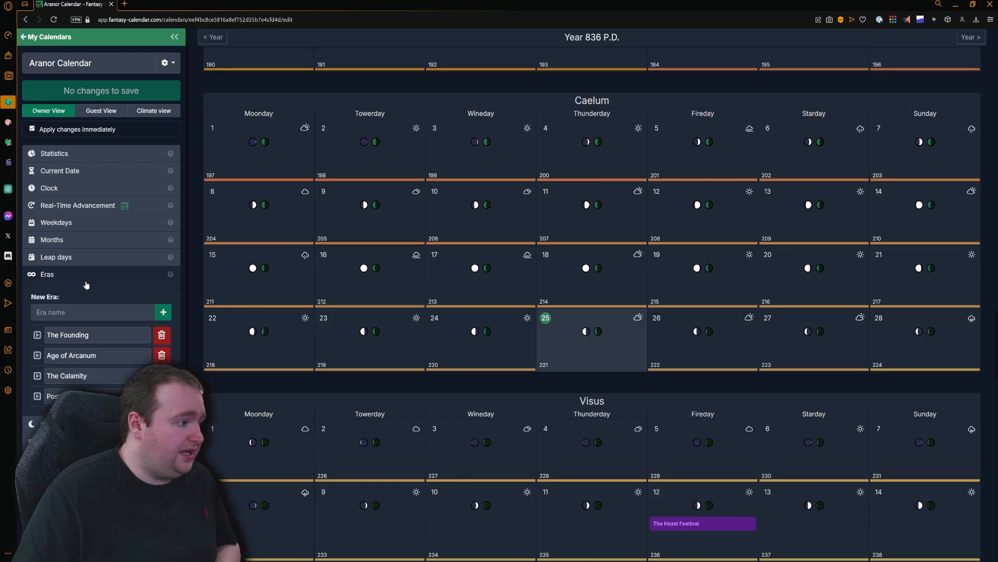
left_click(85, 281)
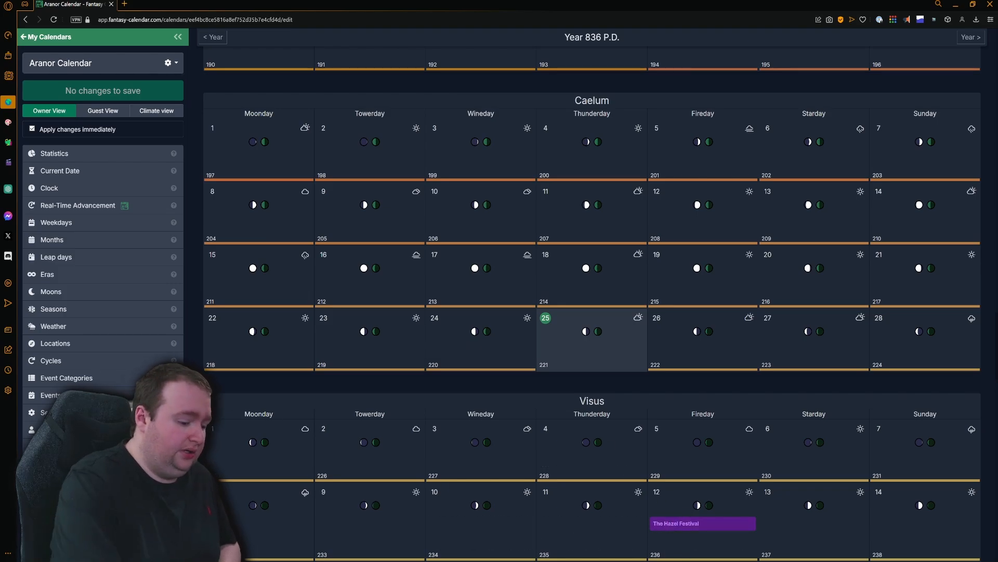
Switch back to Obsidian, expand the Calendar section under Websites, and browse the embedded calendar's months through Caelum.
key("alt+Tab")
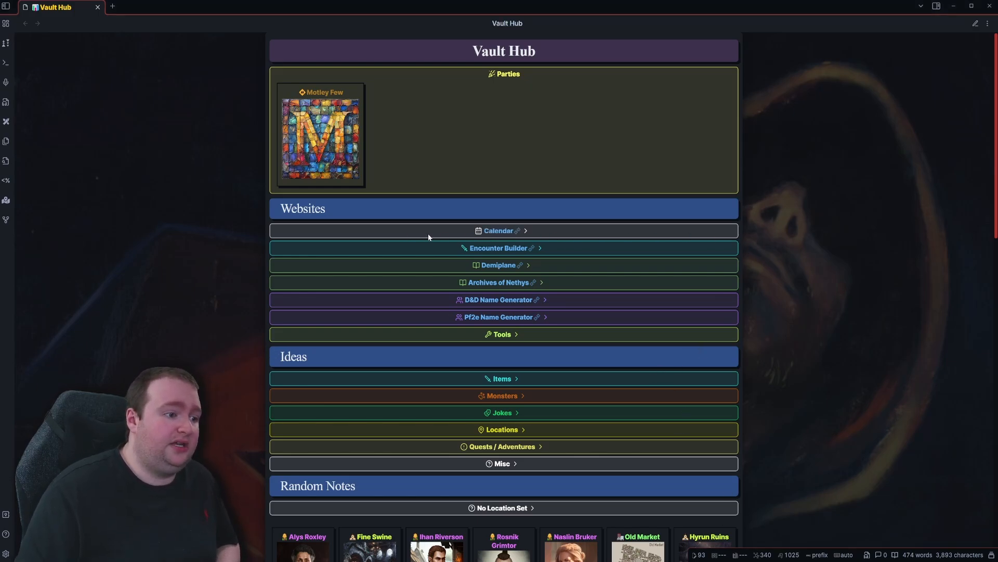
left_click(451, 233)
scroll(862, 260, "down", 1)
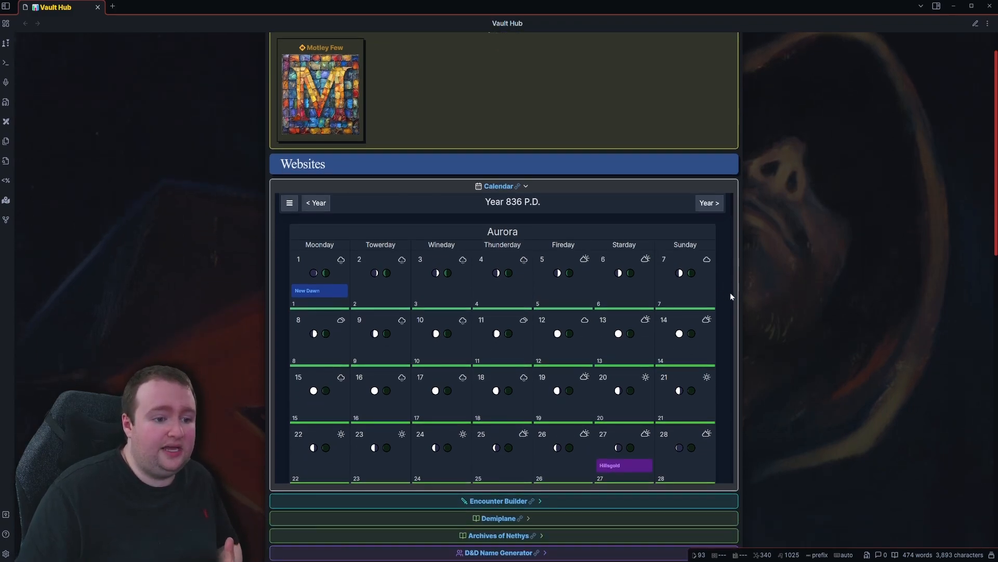
scroll(731, 293, "down", 4)
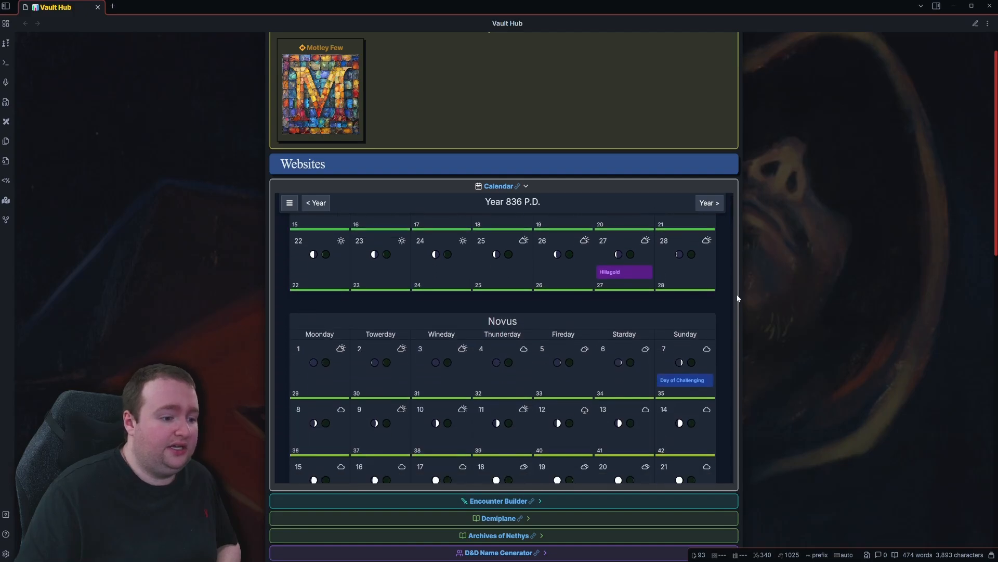
scroll(738, 295, "down", 5)
scroll(777, 243, "up", 3)
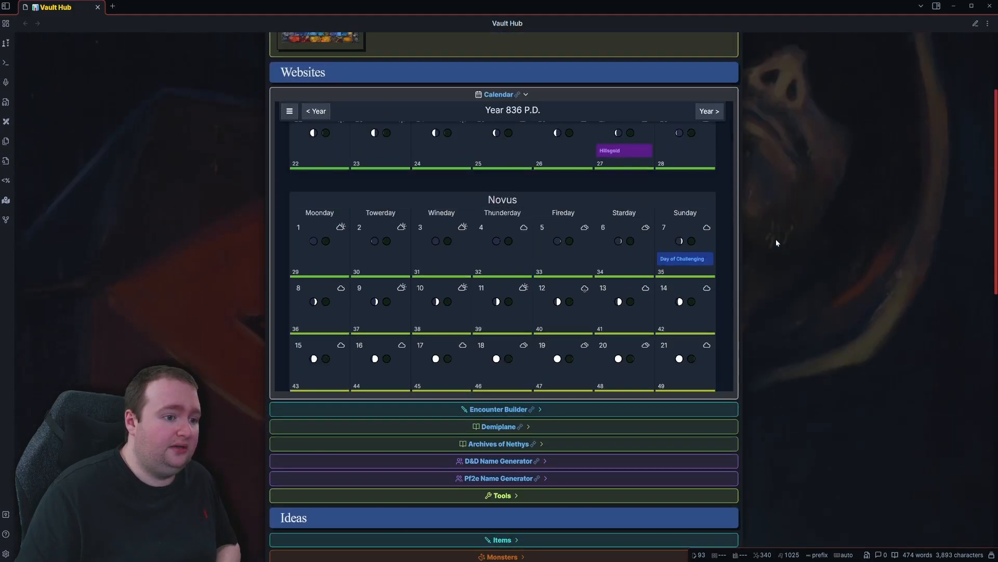
scroll(570, 249, "down", 10)
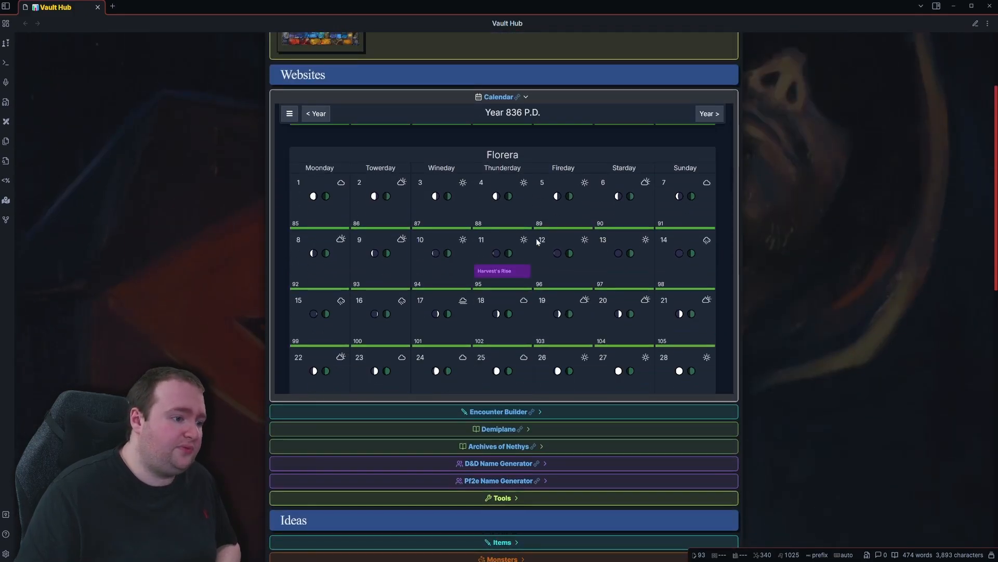
scroll(537, 239, "down", 10)
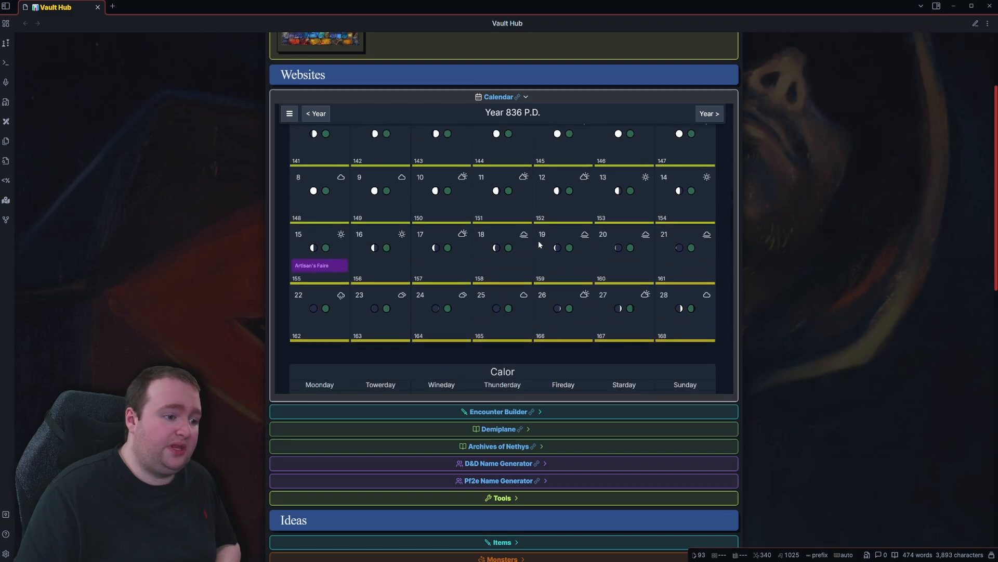
scroll(539, 244, "down", 10)
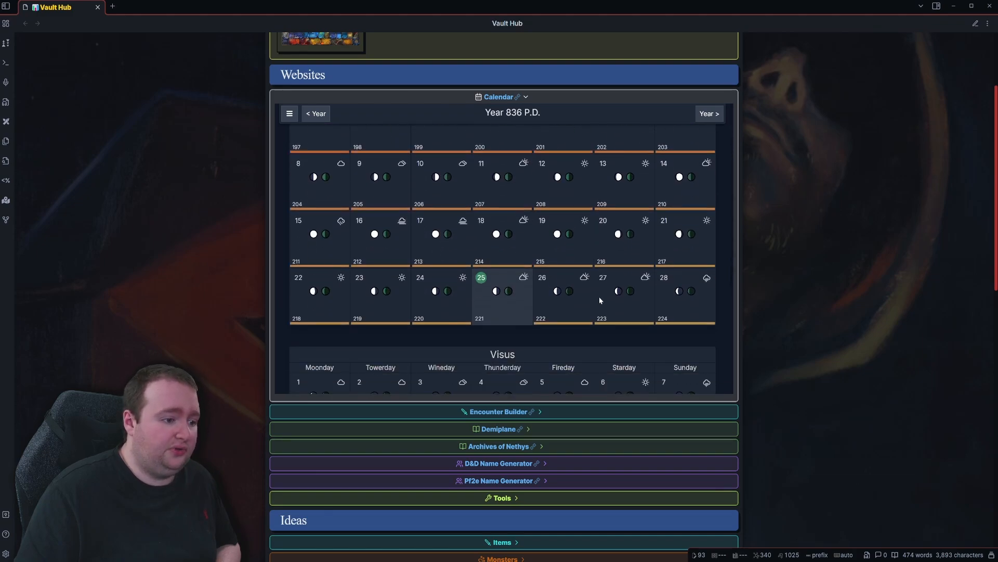
scroll(599, 297, "up", 2)
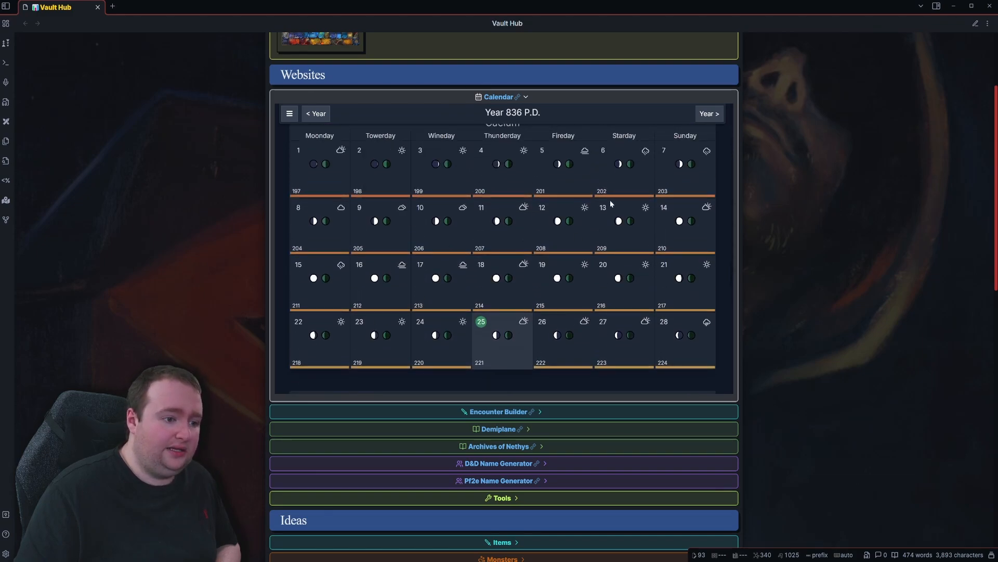
scroll(619, 308, "up", 1)
scroll(877, 364, "up", 2)
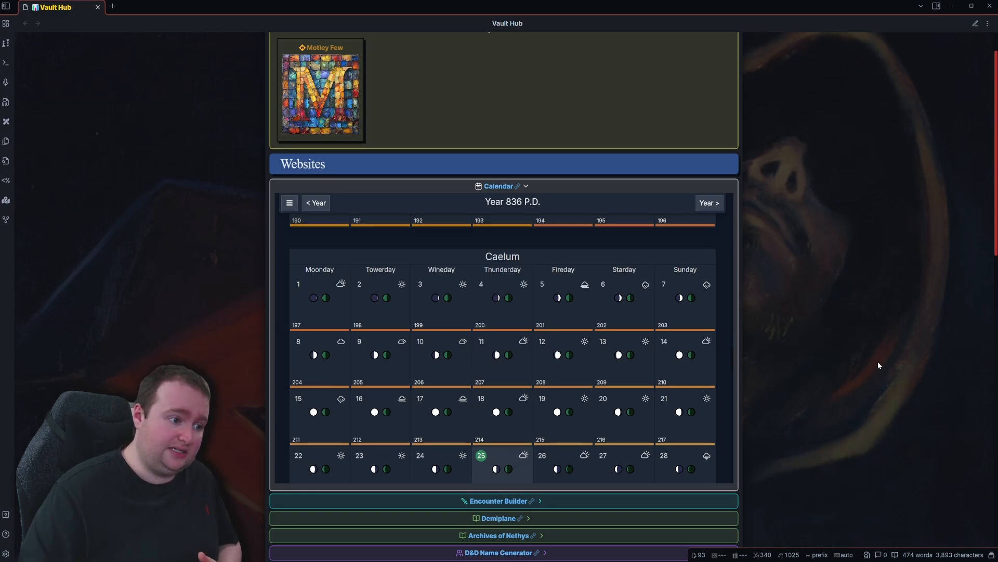
View the weather details for Caelum 25 in the embedded calendar and collapse the Calendar section.
scroll(520, 406, "down", 1)
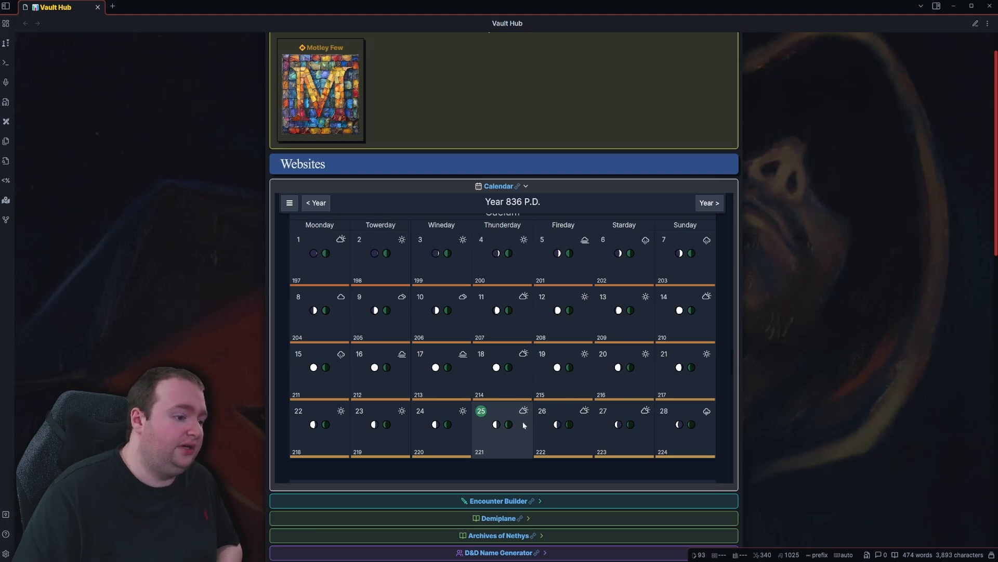
mouse_move(523, 416)
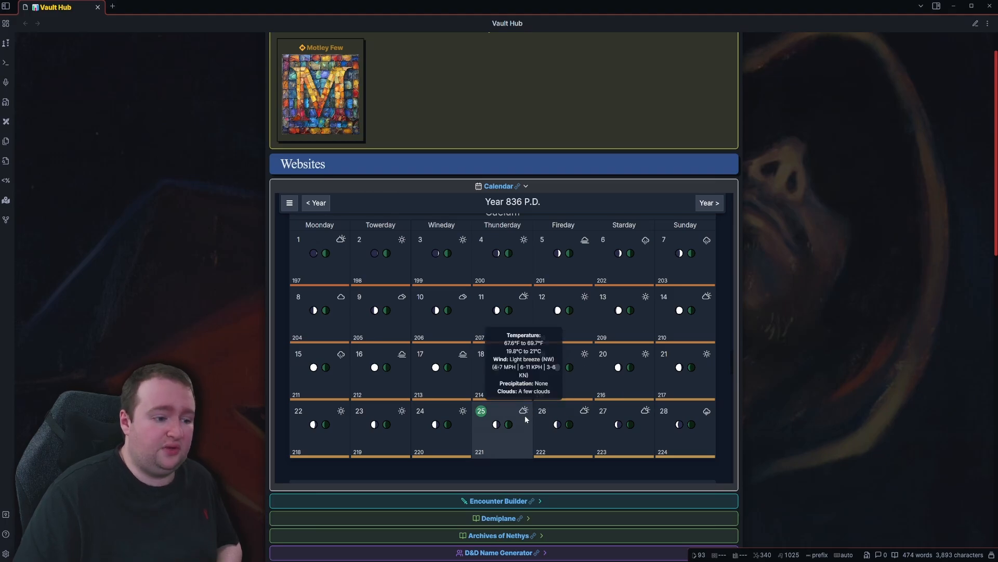
left_click(532, 186)
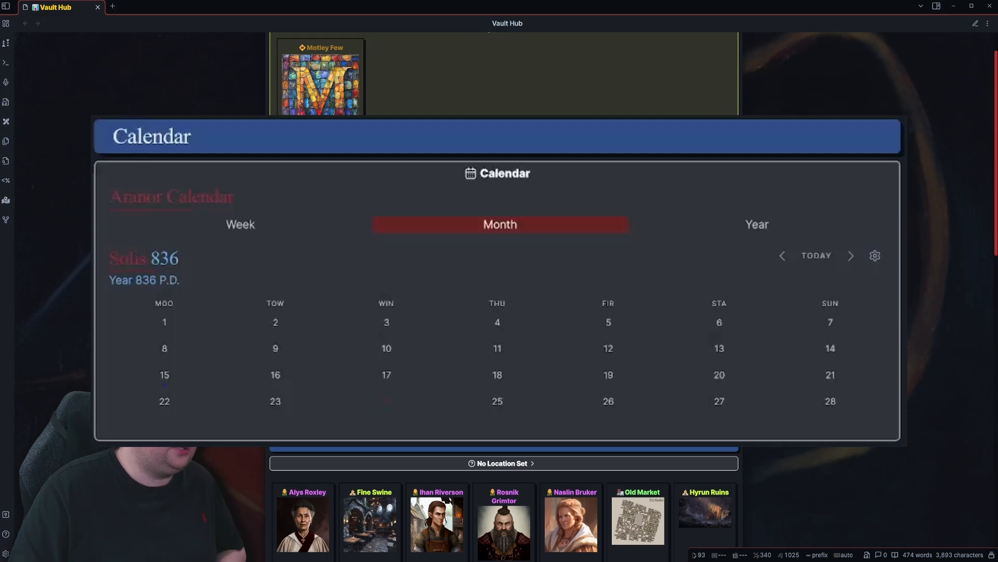
Look through the embedded calendar's earlier months and their events from Caelum back to Novus, then collapse the Calendar section.
scroll(583, 457, "up", 5)
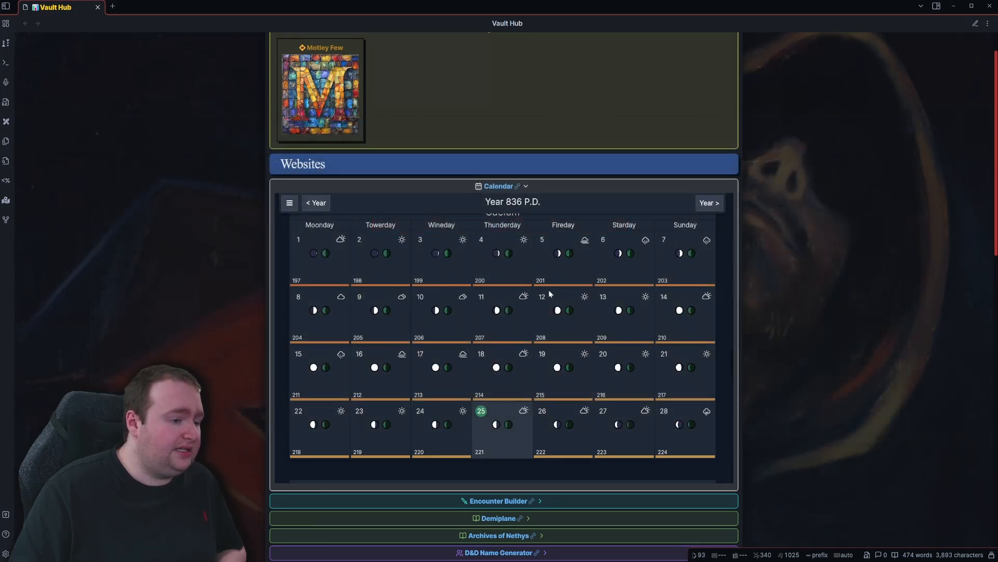
scroll(673, 289, "up", 10)
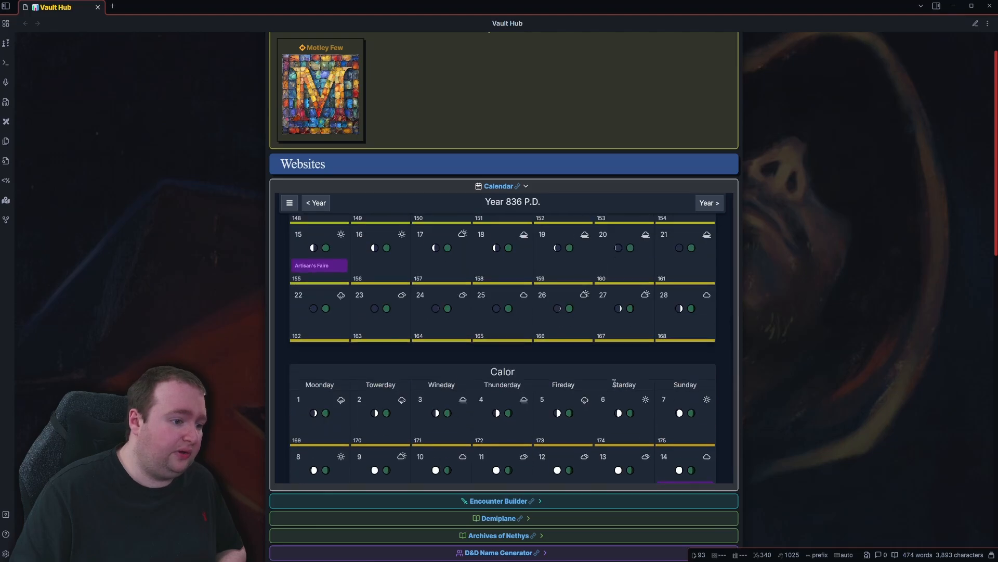
scroll(614, 383, "up", 10)
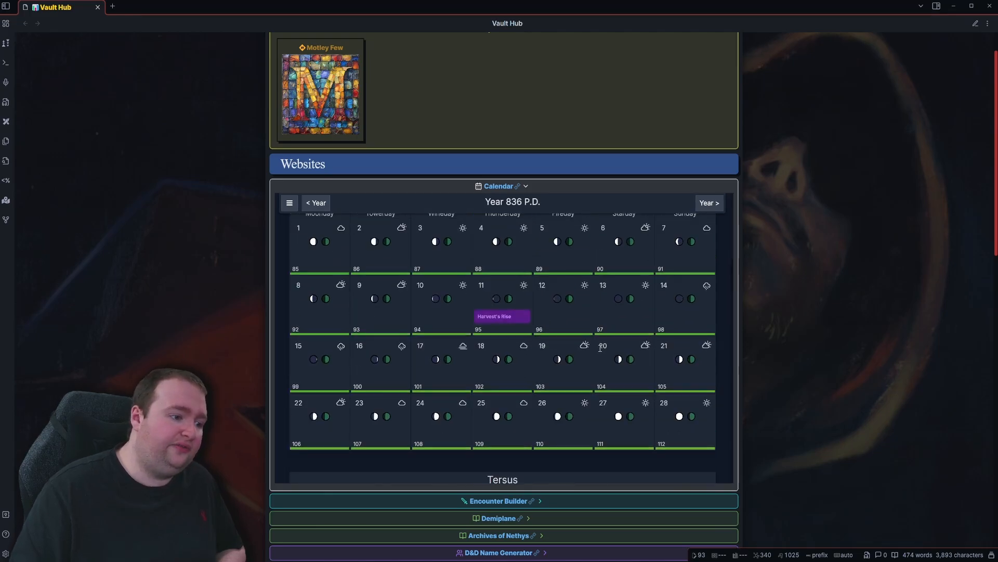
scroll(600, 348, "up", 10)
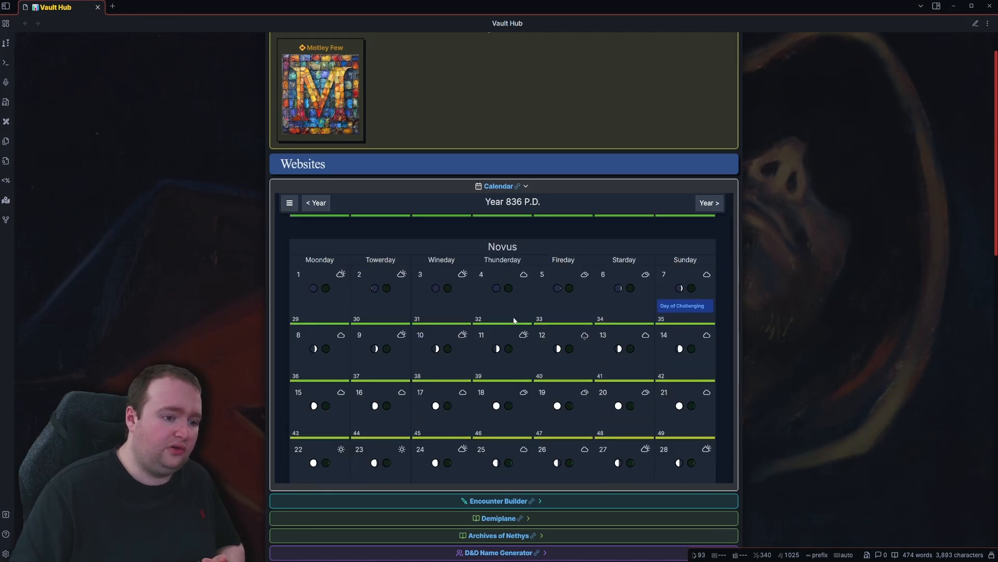
scroll(514, 320, "down", 10)
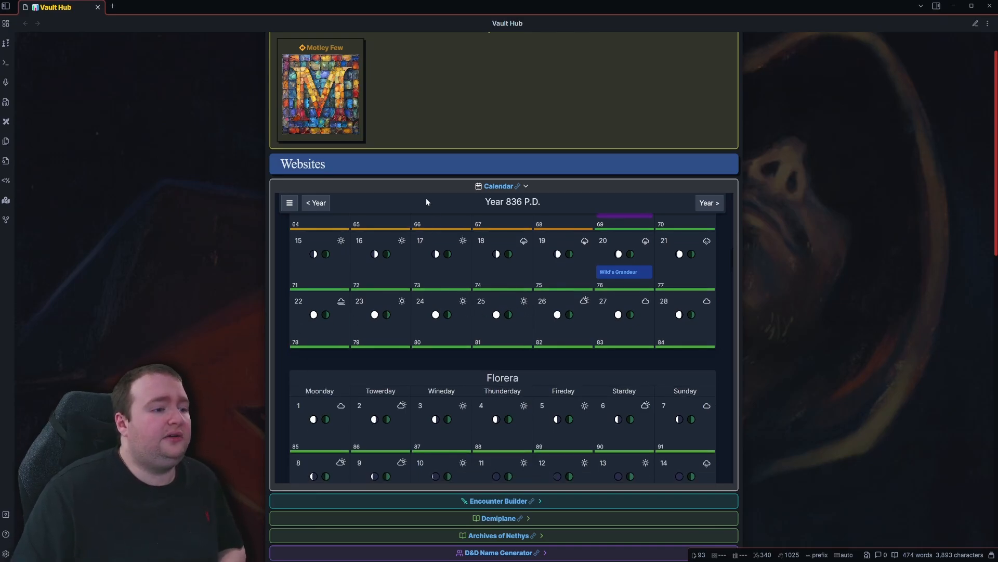
left_click(433, 185)
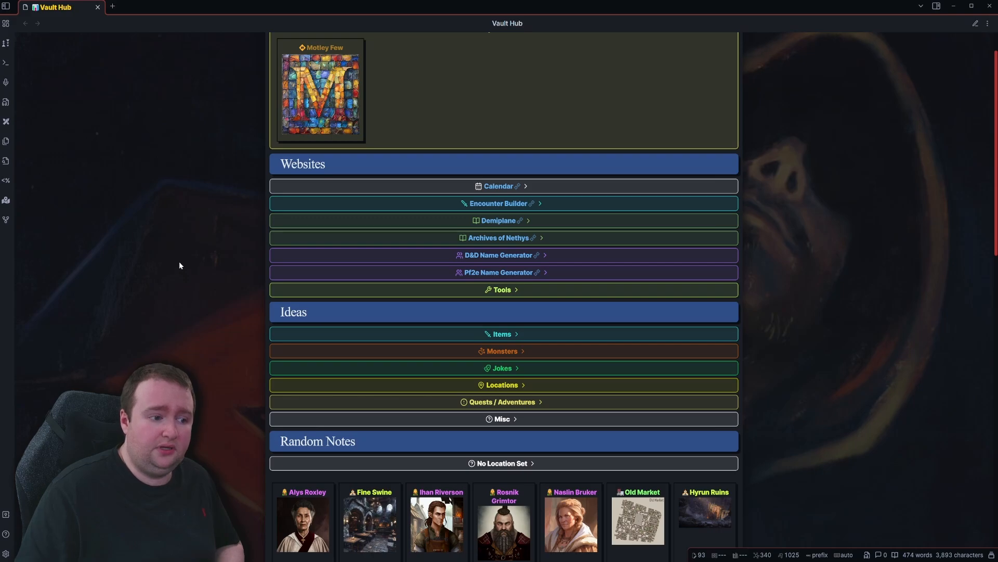
Show the vault's file explorer beside the Vault Hub note.
left_click(6, 6)
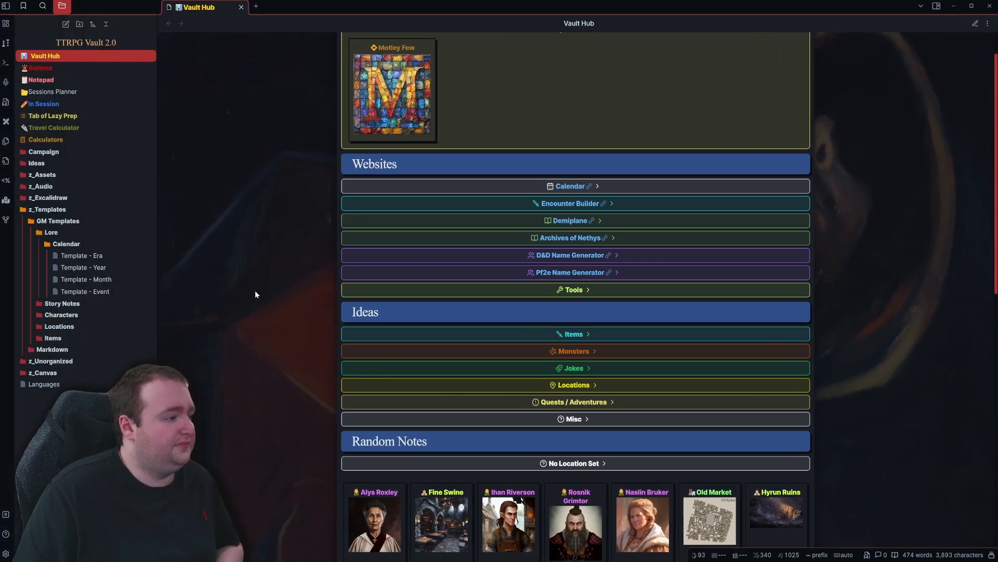
Review the Event, Month, Year and Era calendar templates in the GM Templates Lore folder.
left_click(115, 292)
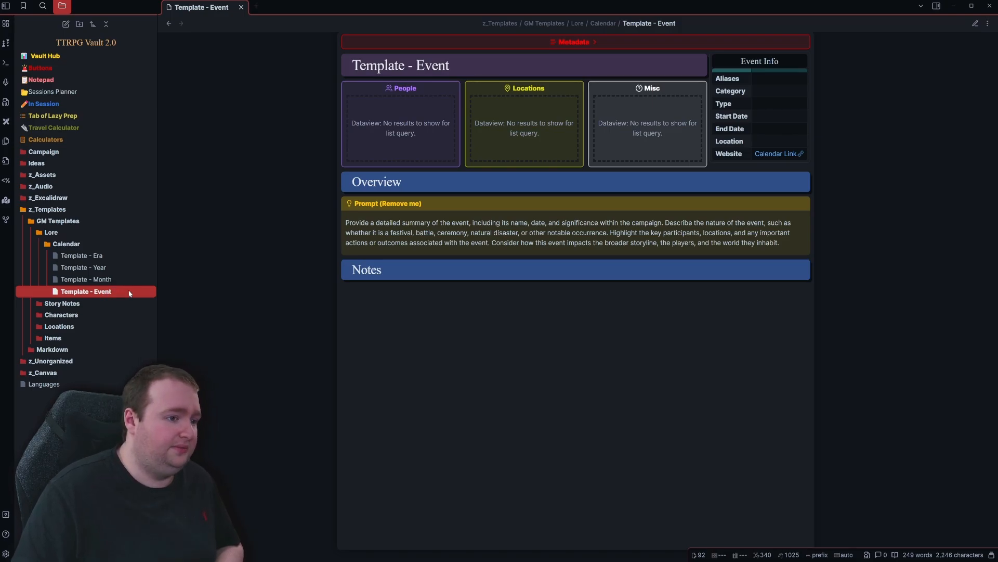
left_click(110, 280)
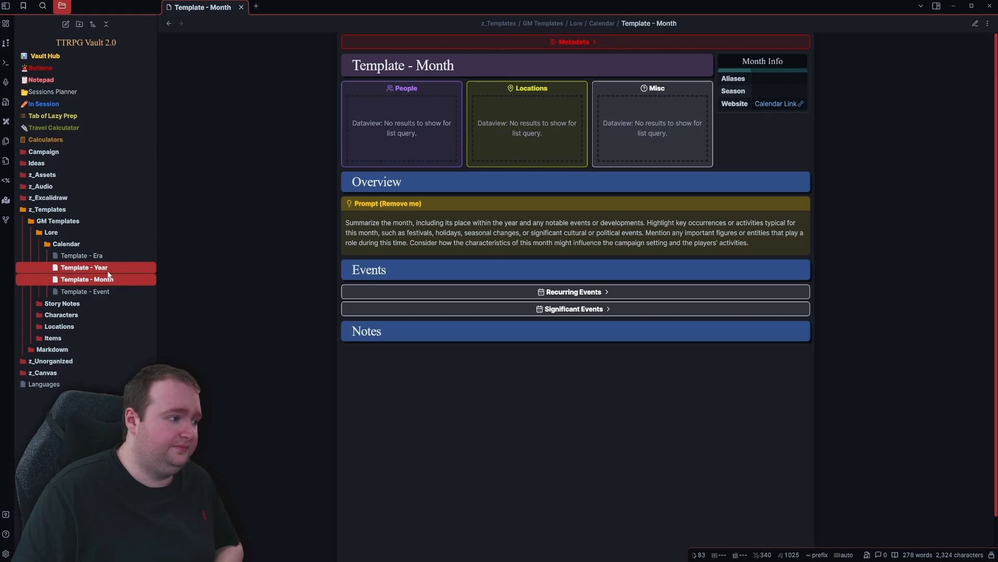
left_click(108, 269)
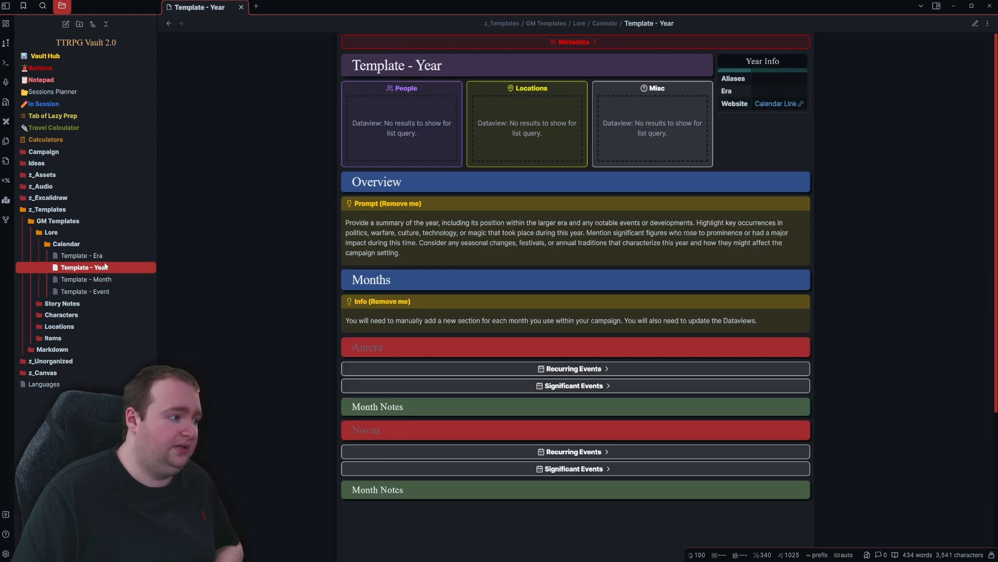
left_click(105, 257)
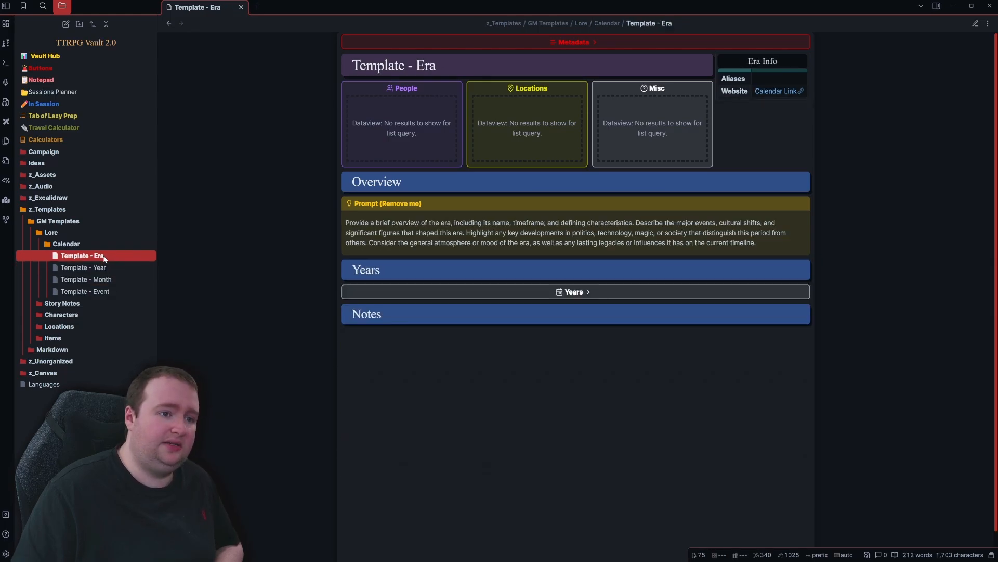
left_click(115, 295)
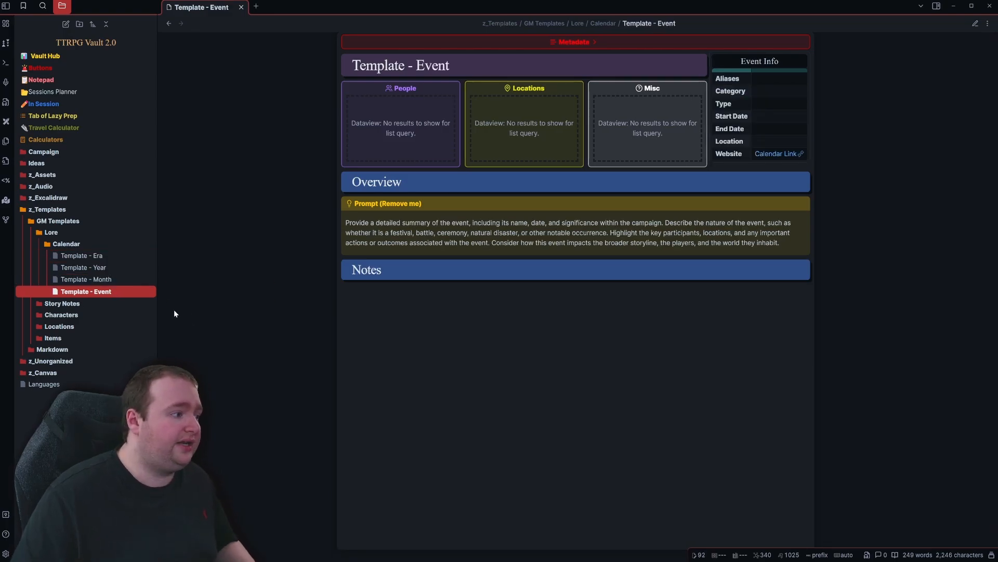
left_click(117, 256)
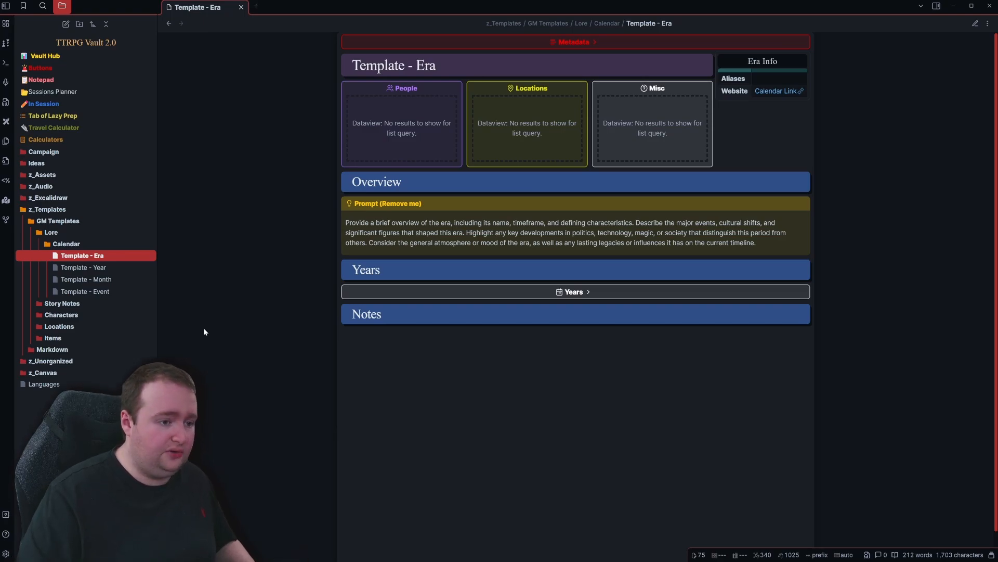
Create a new era note from the Lore templates and name it Test Era.
key("alt+n")
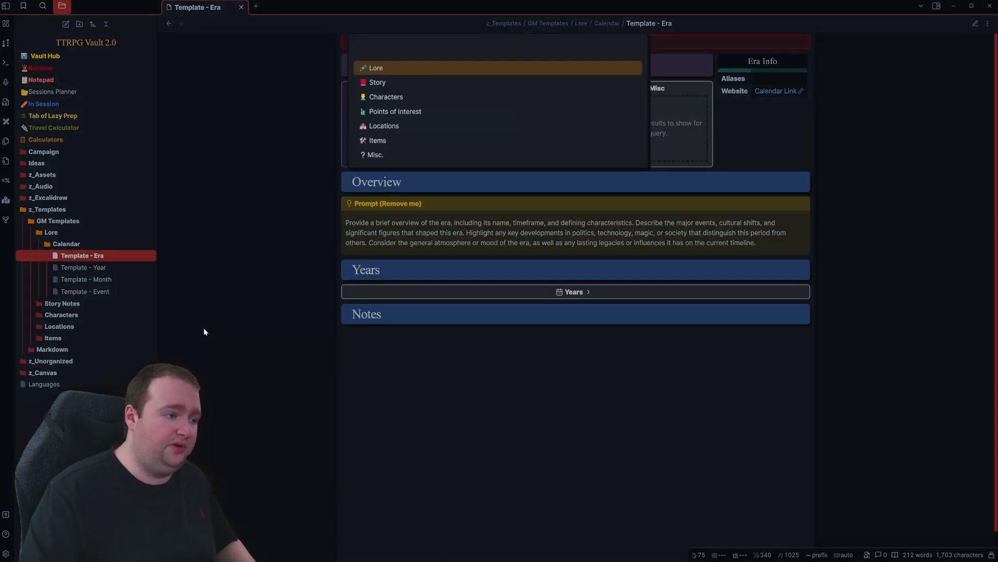
key("Return")
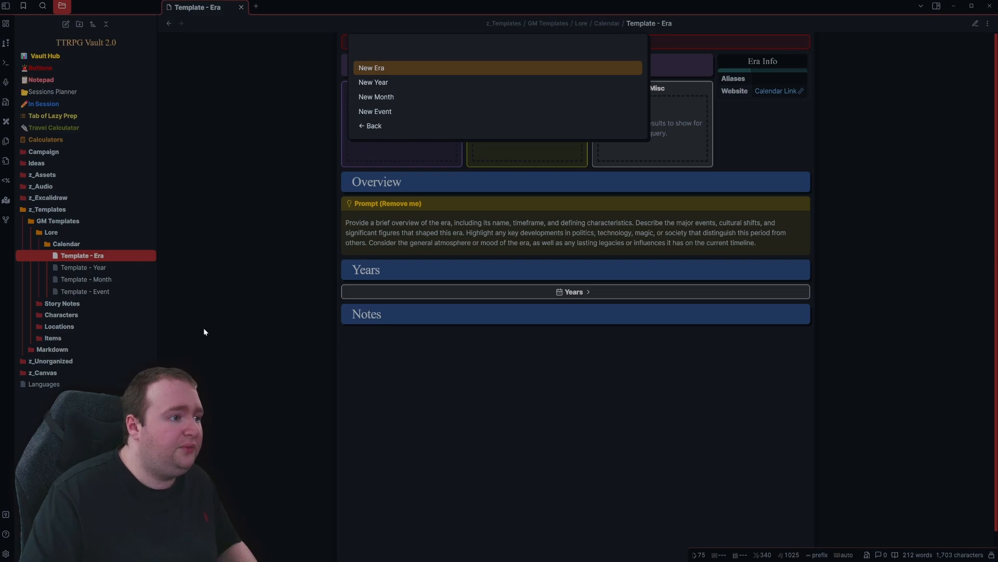
key("Return")
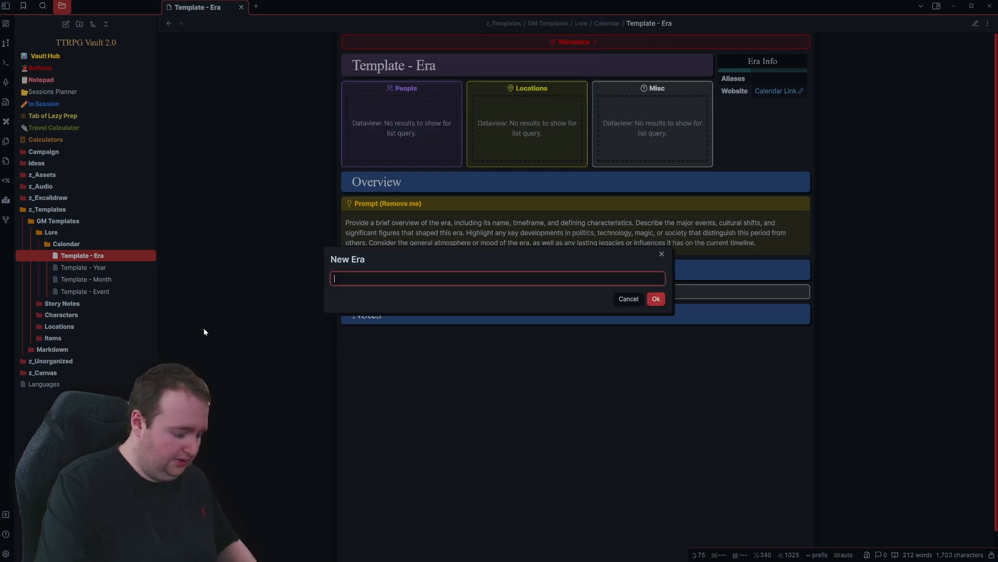
type("T")
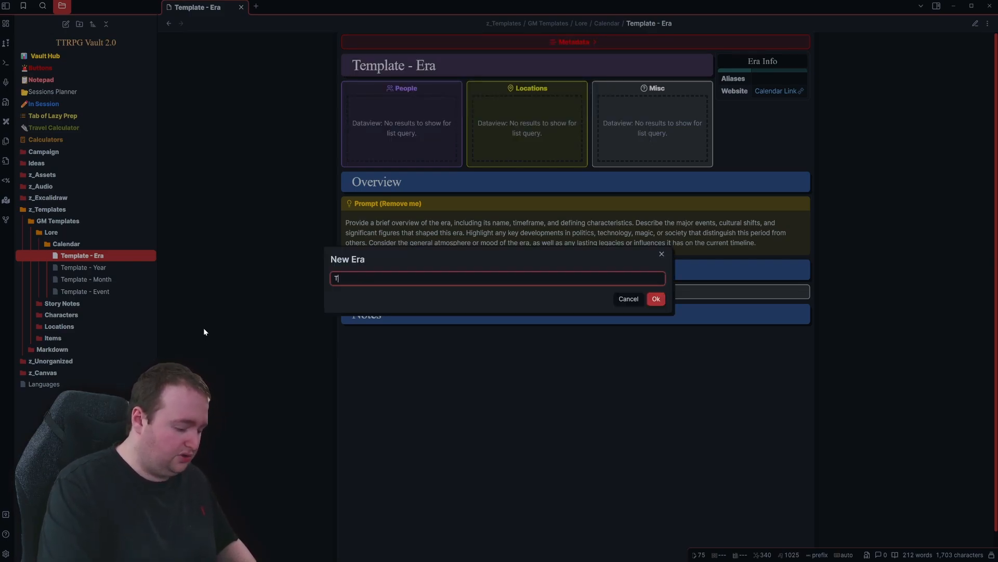
type("est Era")
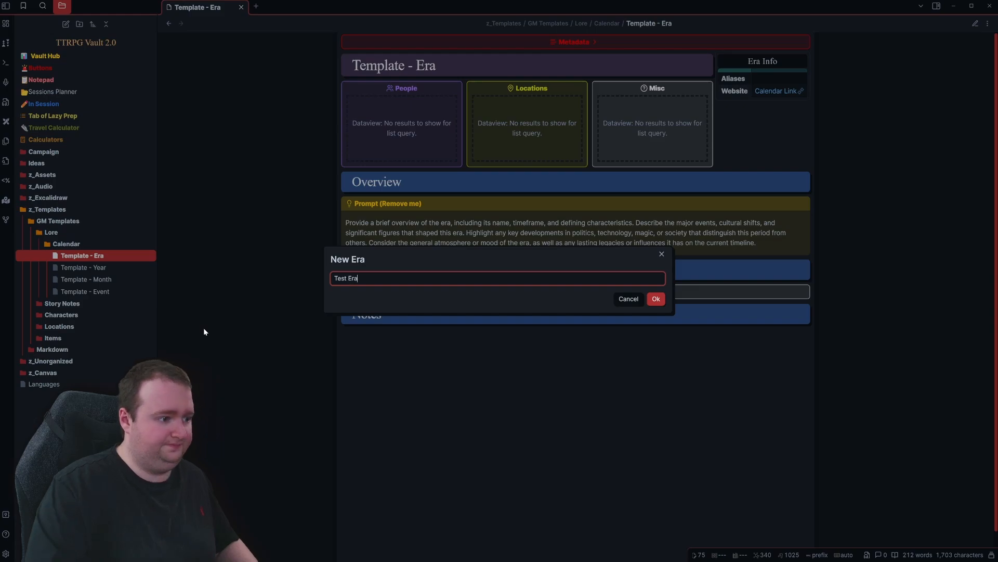
key("Return")
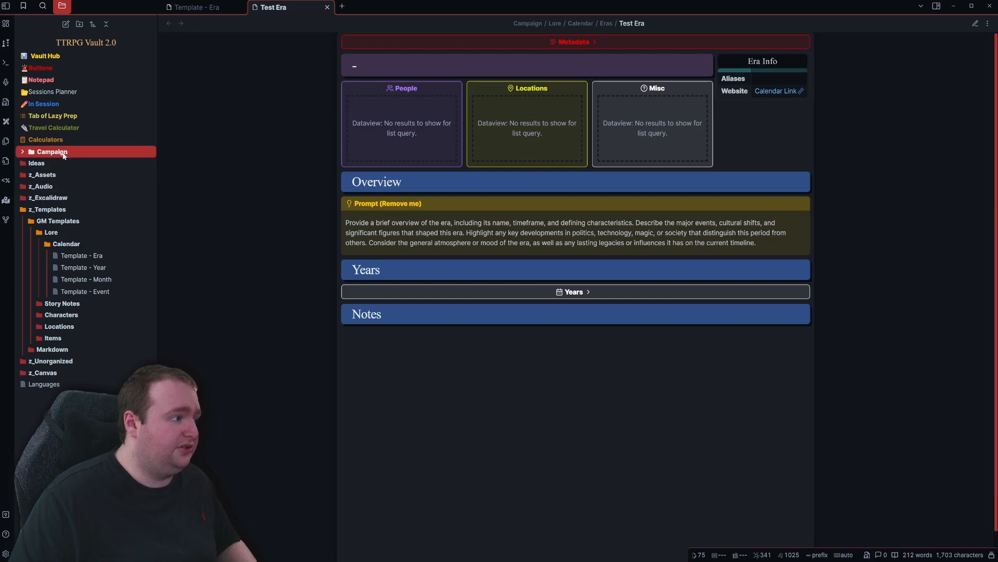
Expand the Campaign, Lore, Calendar and Eras folders in the file explorer to reveal the Test Era note.
left_click(63, 151)
left_click(67, 164)
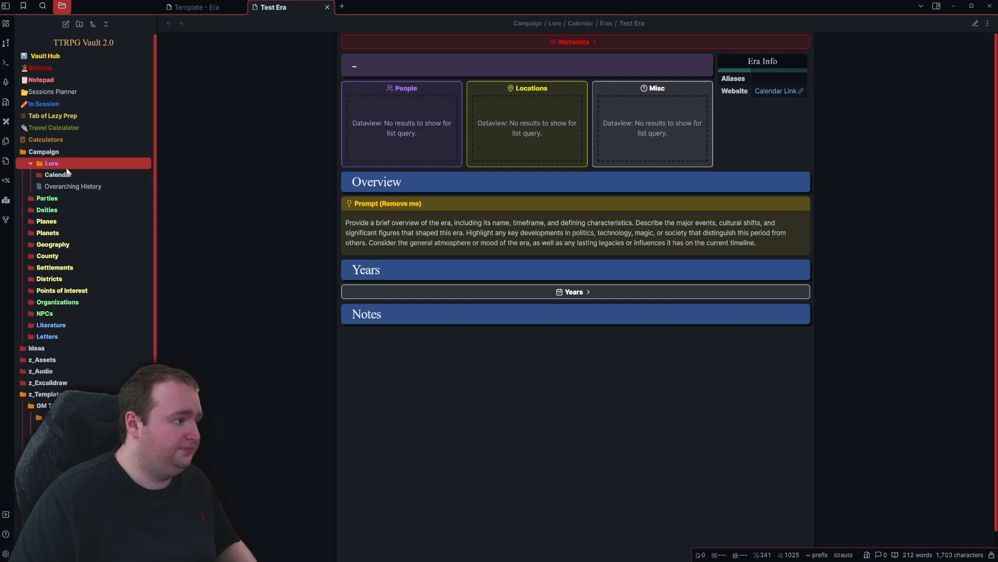
left_click(68, 175)
left_click(80, 188)
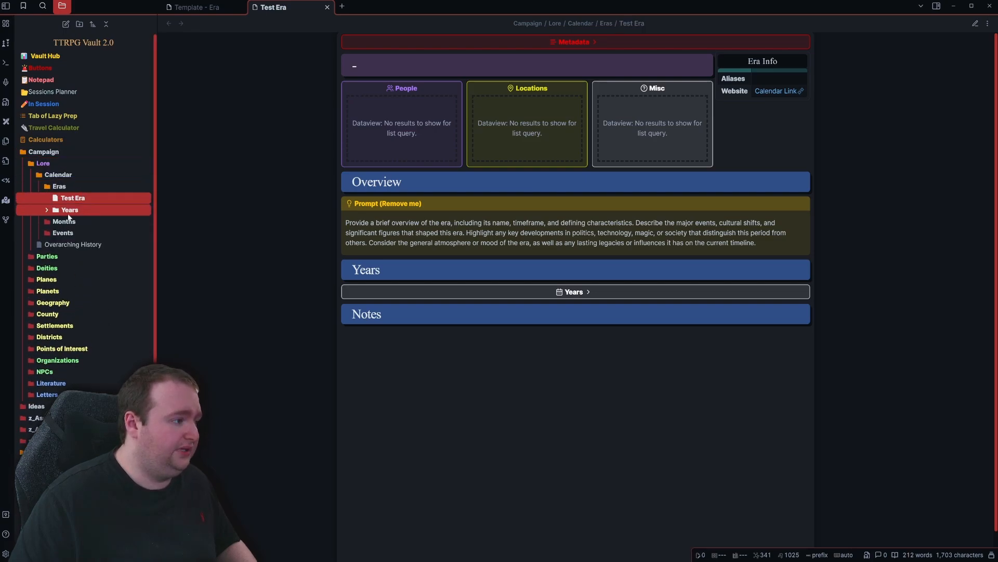
scroll(105, 254, "down", 1)
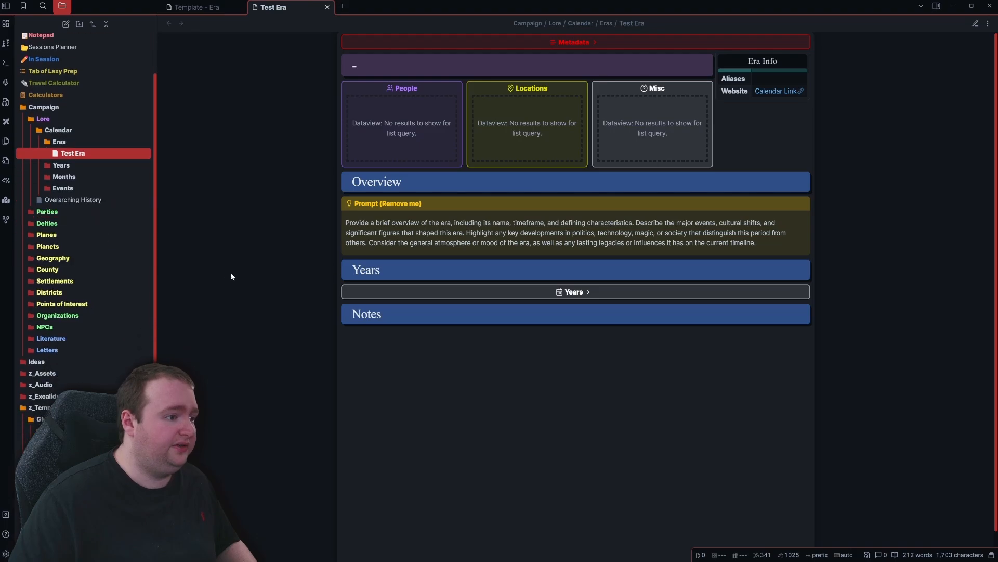
Create a new year note from the Lore templates and name it 836.
key("alt+q")
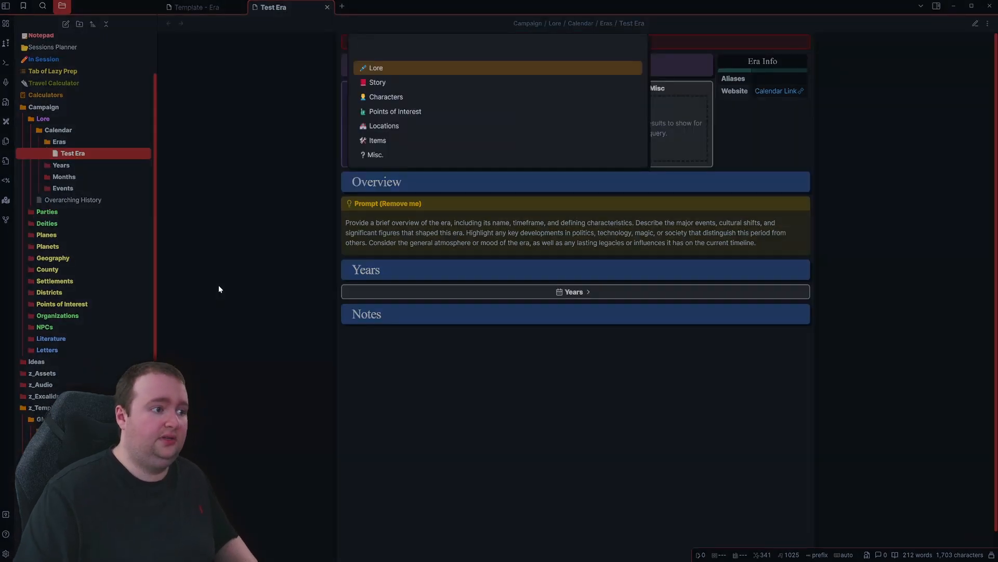
key("Return")
key("Down")
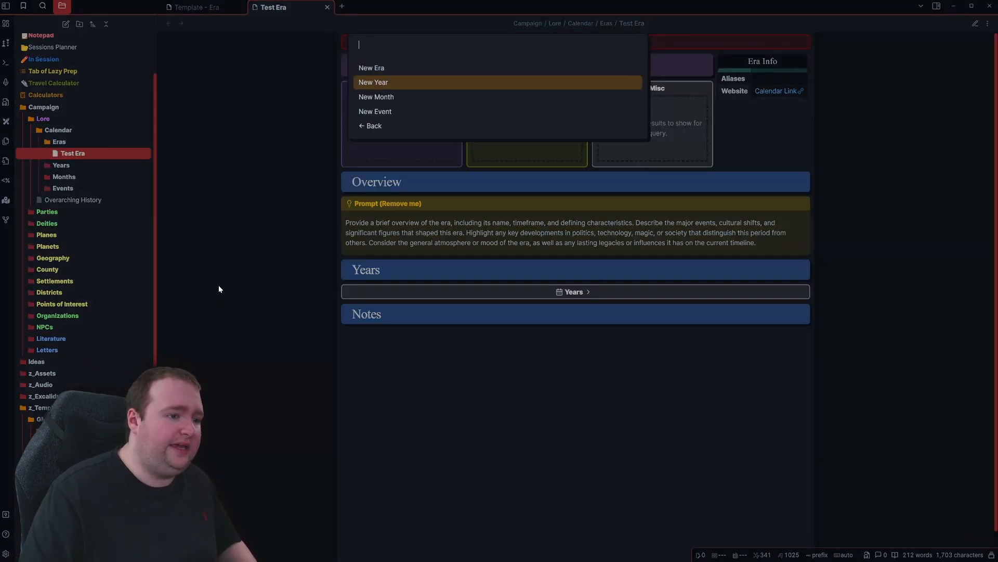
key("Return")
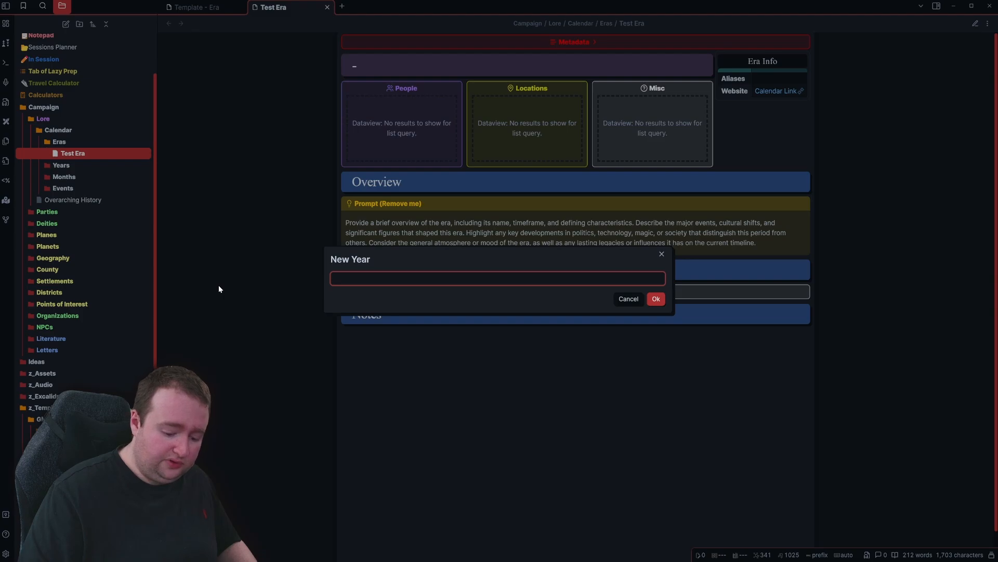
type("836")
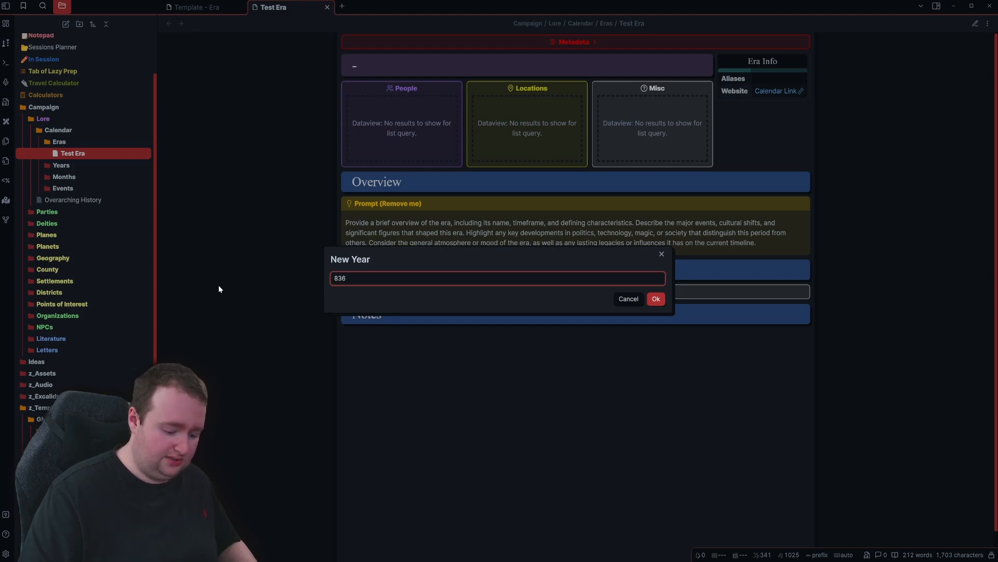
key("Return")
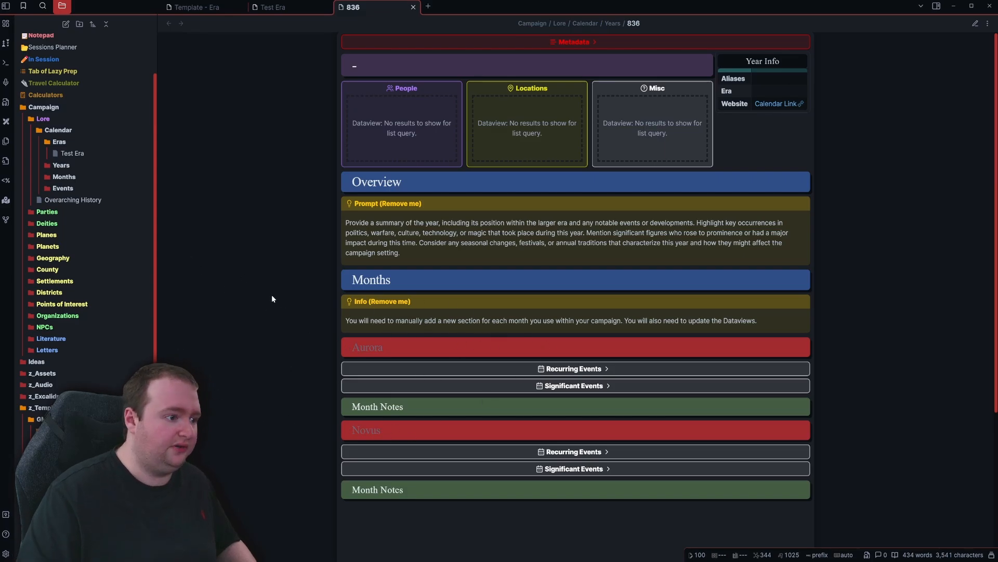
Create a second year note named 837 from the Lore templates and expand the calendar's Years folder.
key("alt+q")
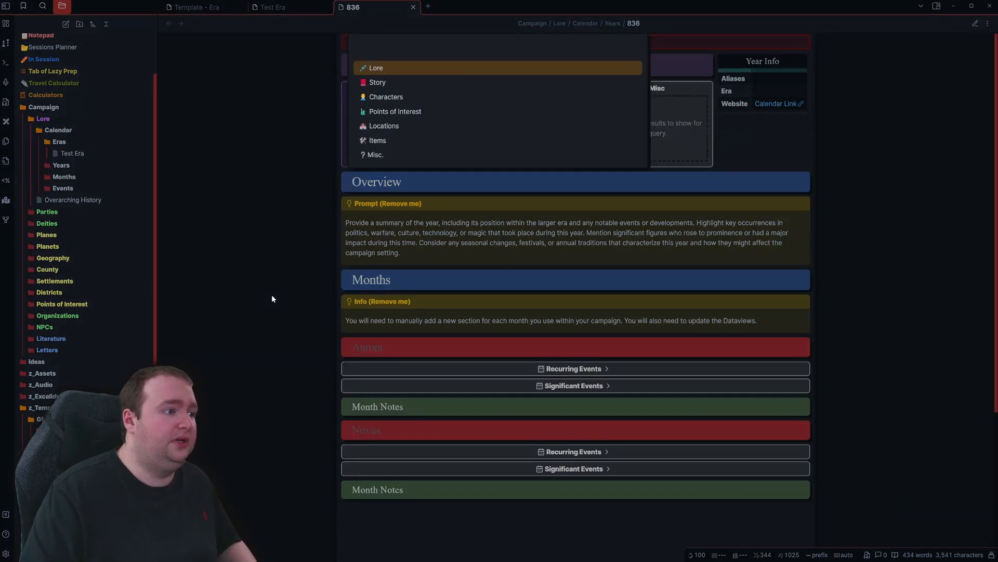
key("Return")
key("Down")
key("Return")
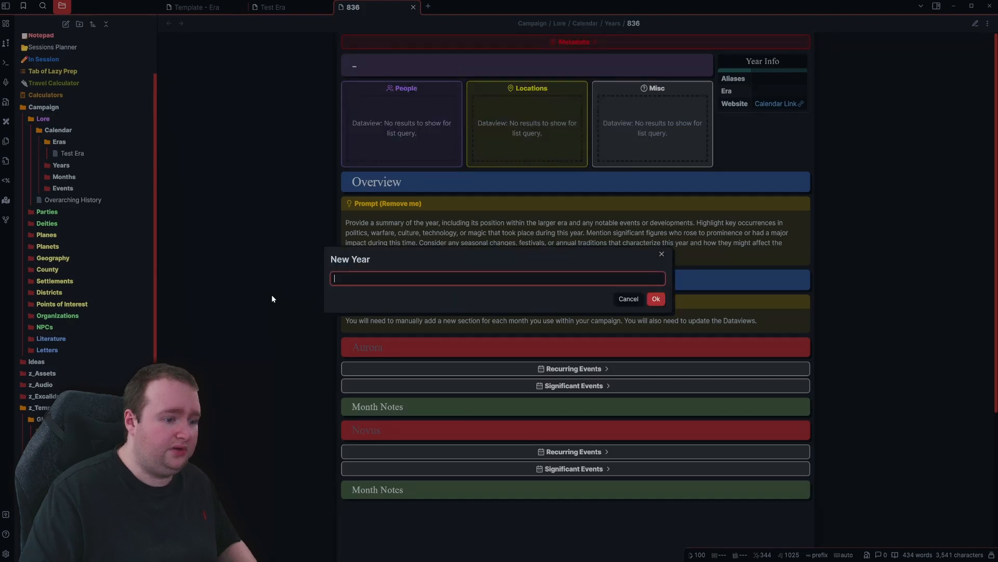
type("837")
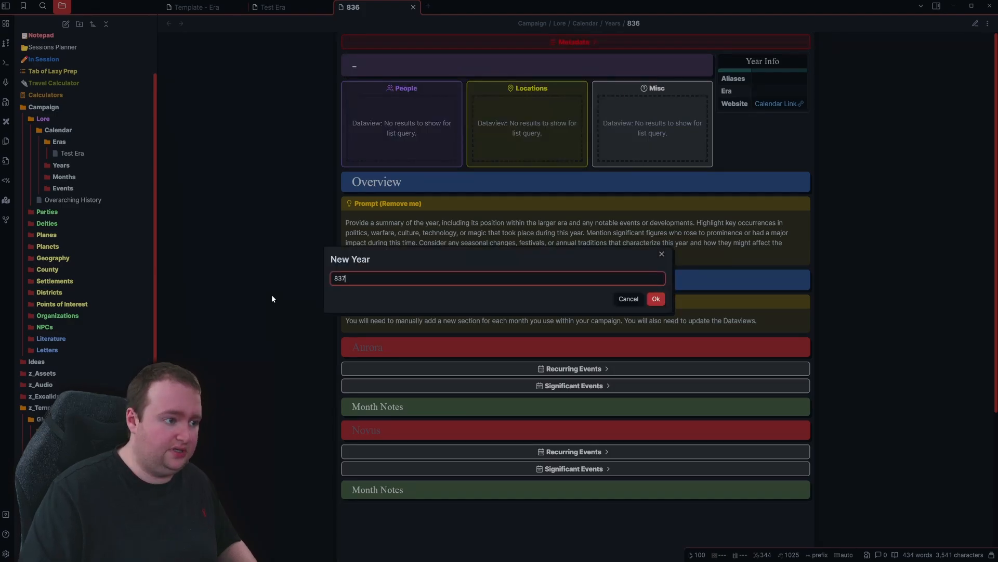
key("Return")
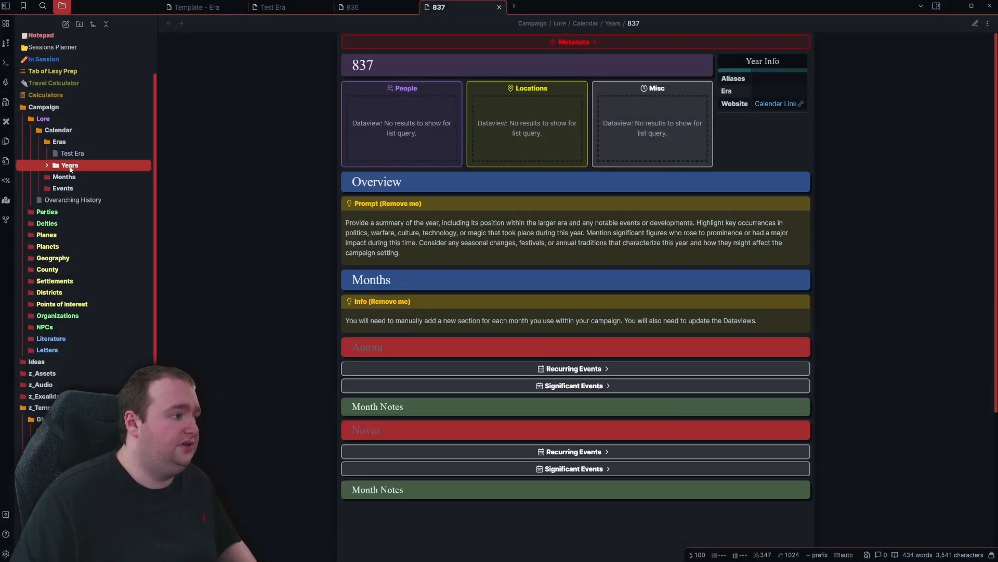
left_click(71, 166)
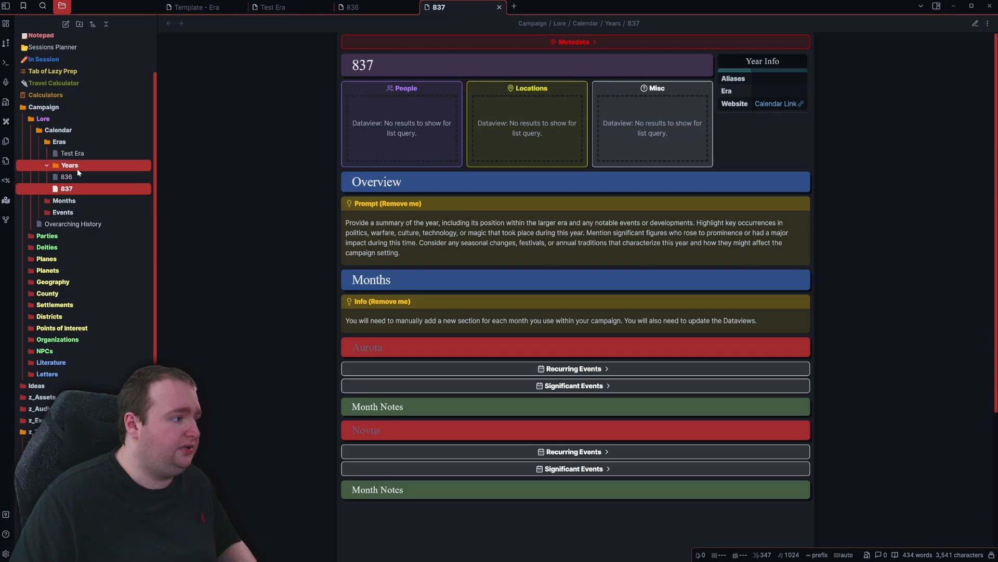
Expand the calendar's Months folder and create a new month note named Aurora from the Lore templates.
left_click(63, 200)
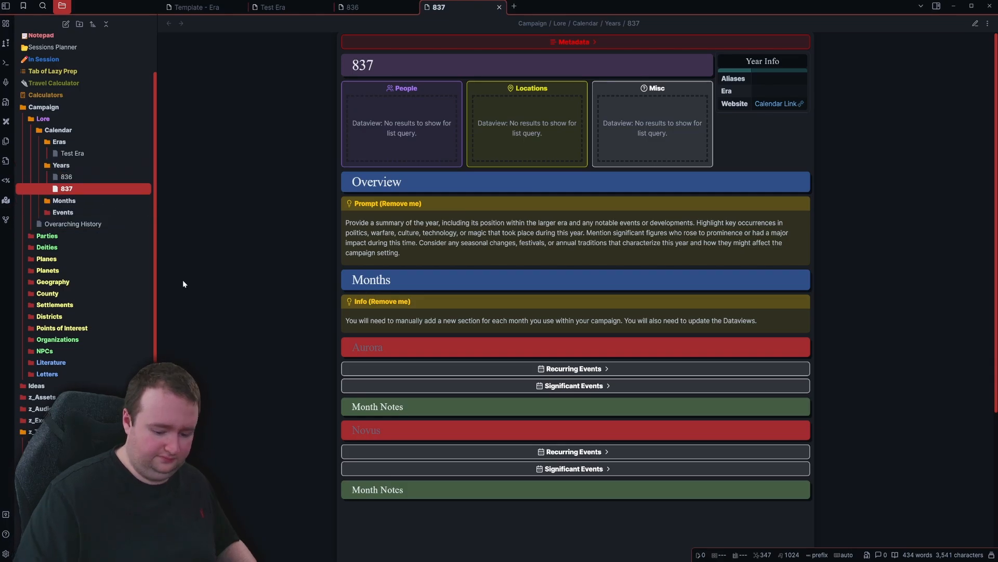
key("alt+q")
key("Return")
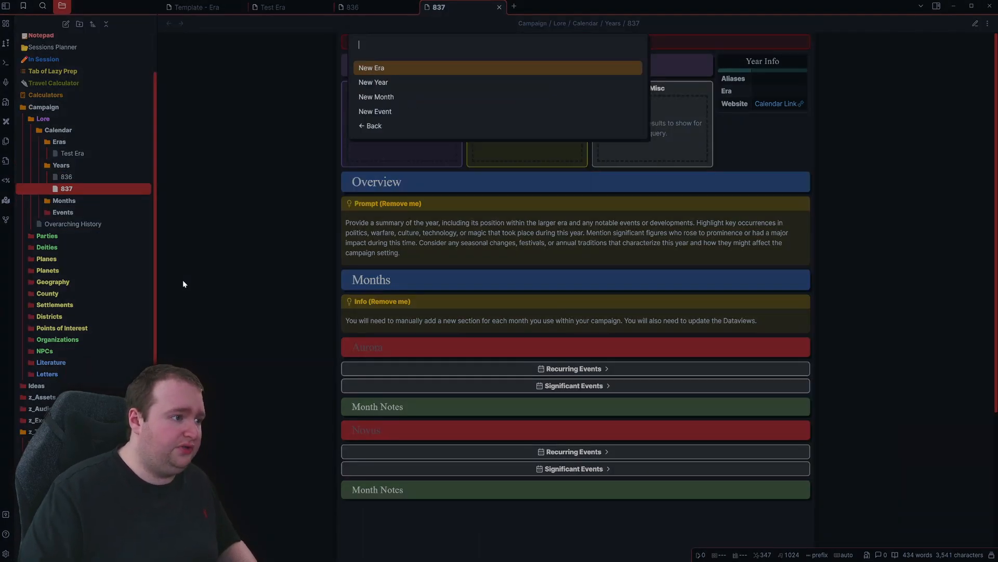
key("Down")
key("Down")
key("Return")
type("Au")
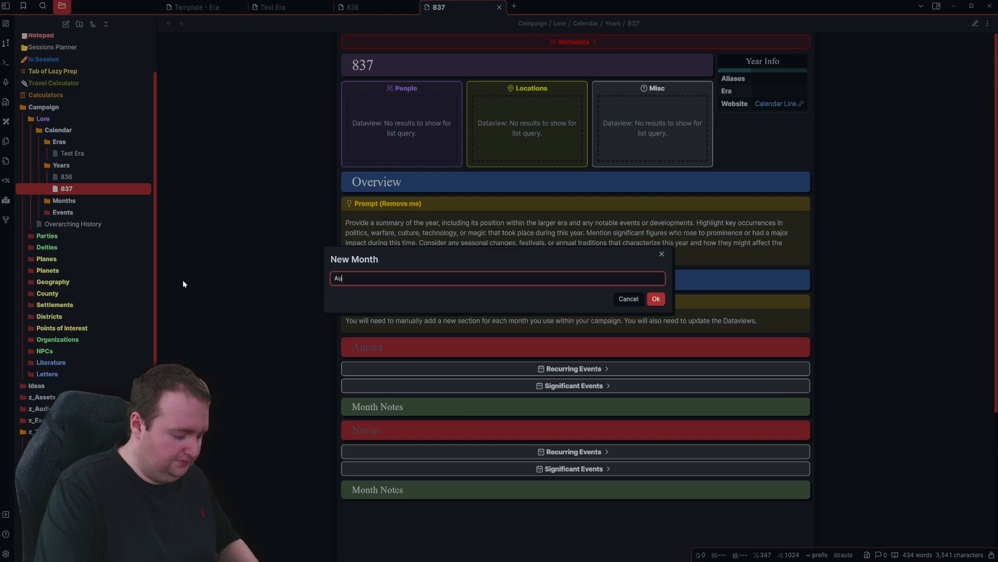
type("rora")
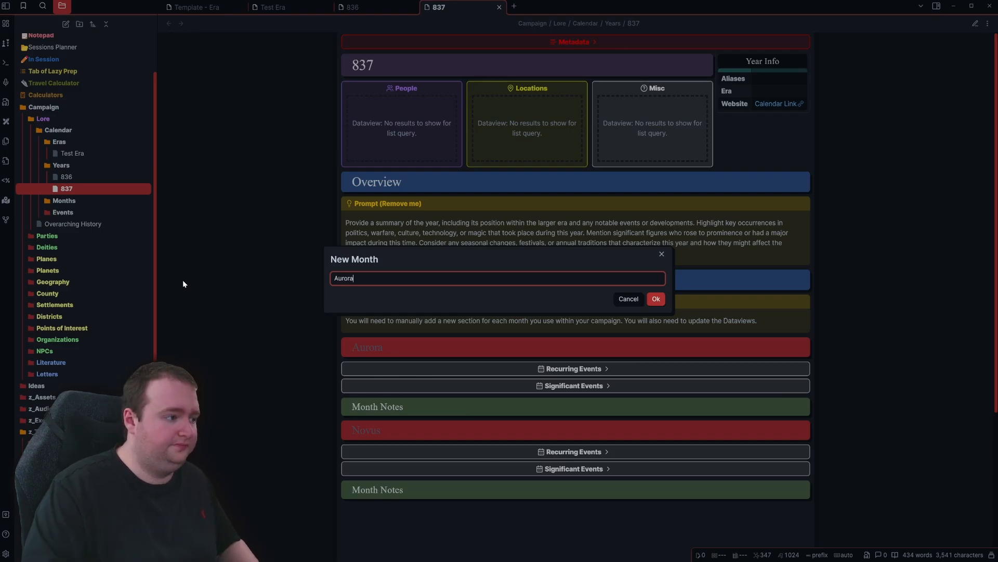
key("Return")
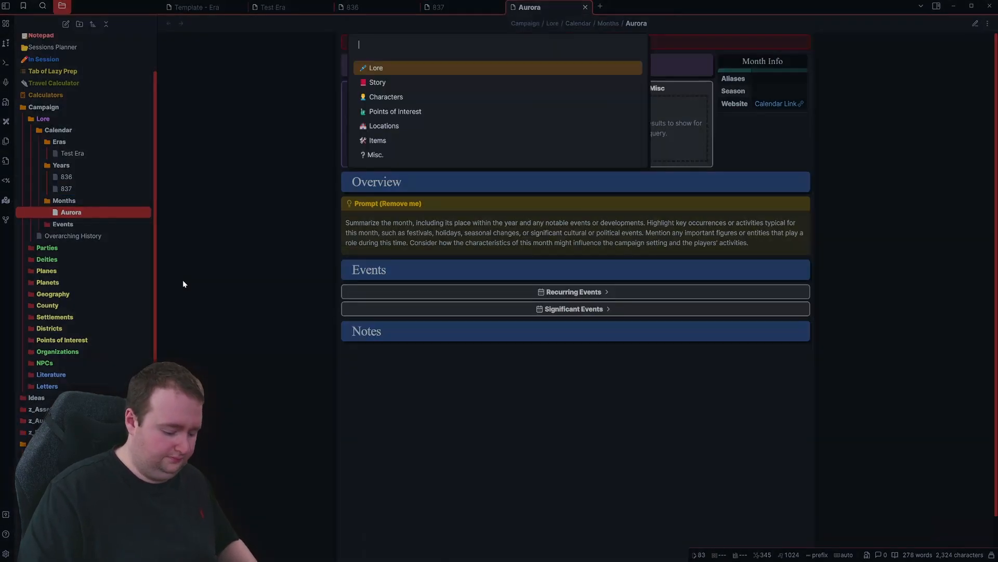
type("Novus")
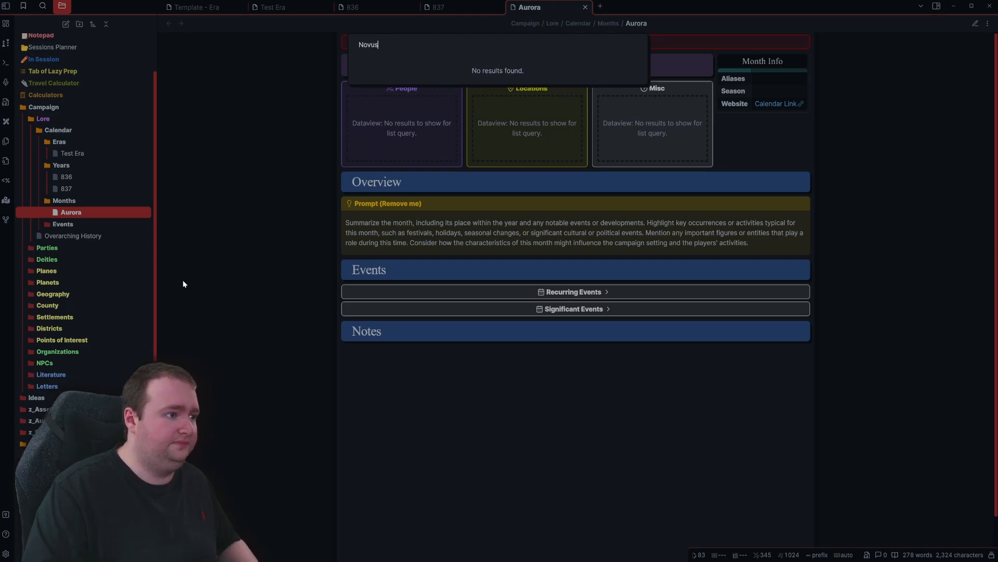
key("BackSpace")
key("BackSpace")
key("BackSpace")
key("BackSpace")
key("BackSpace")
key("Escape")
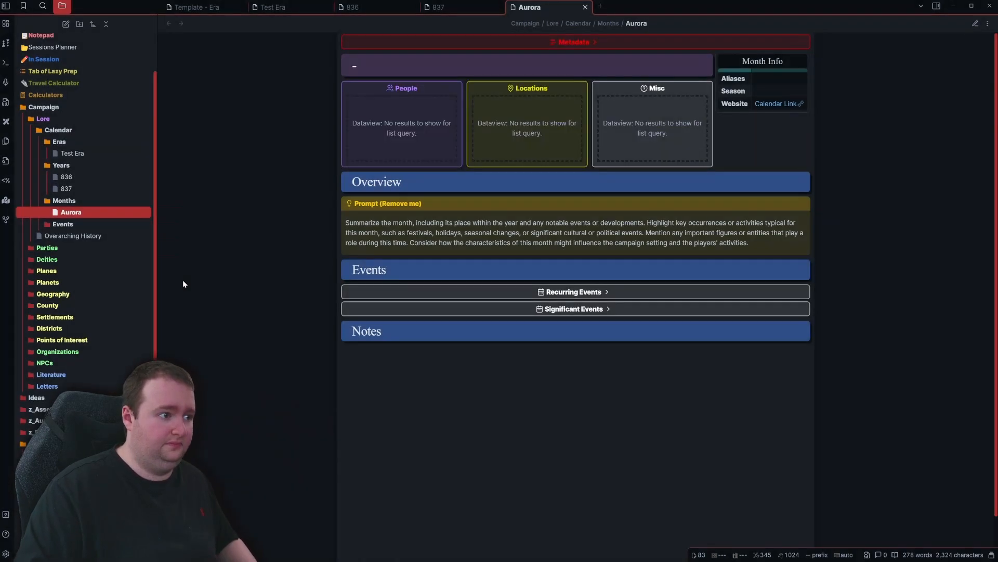
Create a new month note from the Lore templates and name it Novus.
key("Return")
key("Down")
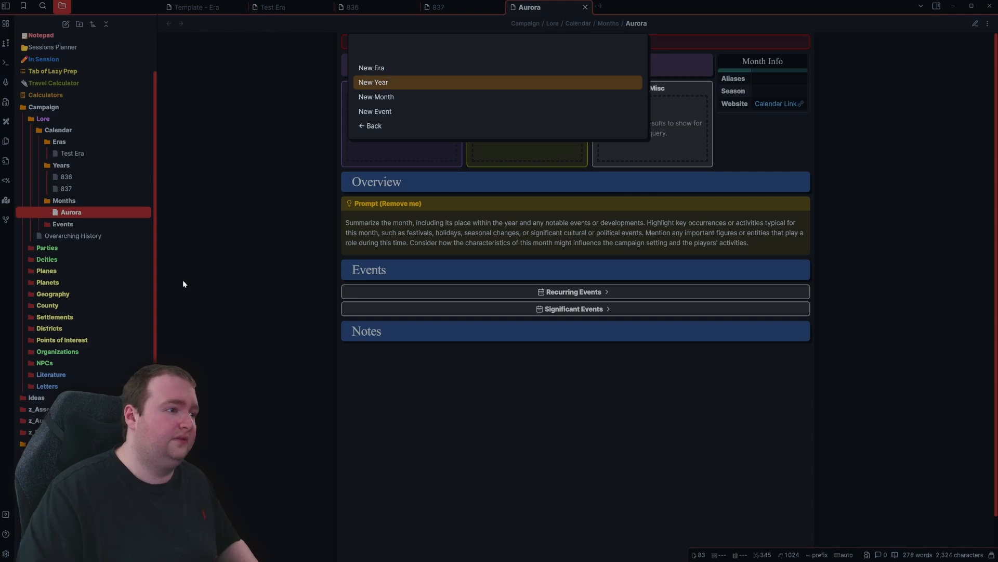
key("Down")
key("Return")
type("Novus")
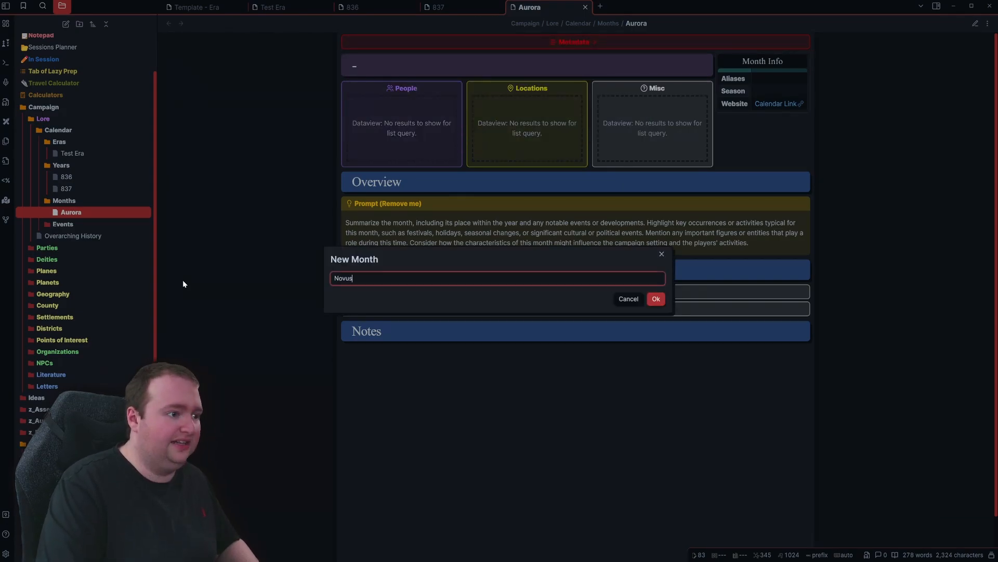
key("Return")
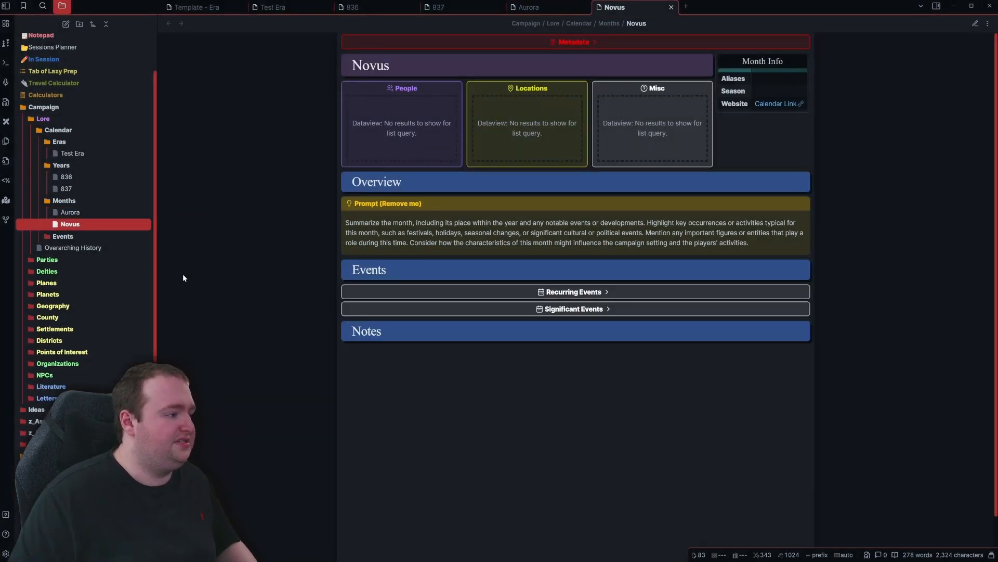
Create a new event note named Christmas from the Lore templates in Campaign/Lore/Calendar/Events/Recurring.
key("ctrl+n")
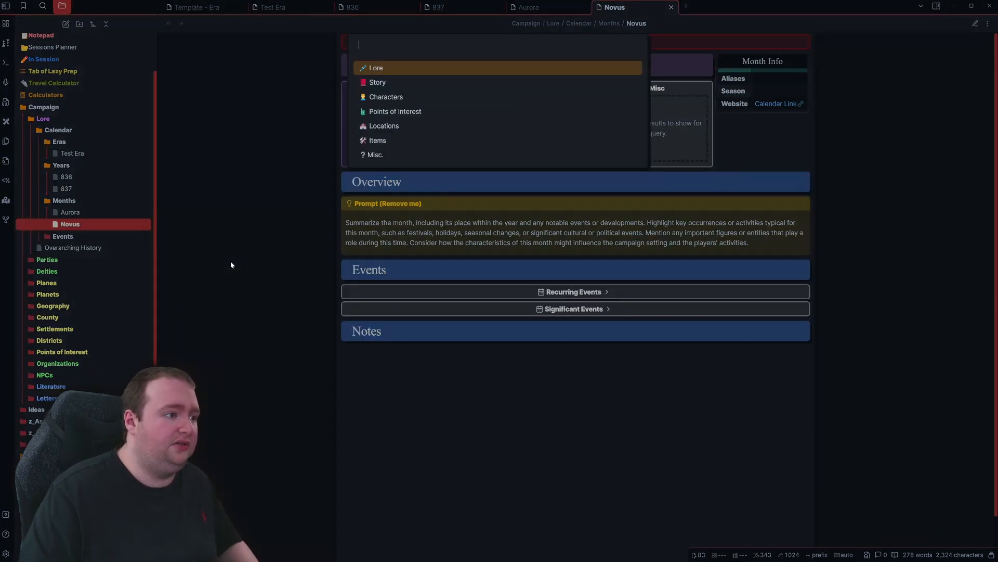
key("Return")
key("Down")
key("Down")
key("Down")
key("Return")
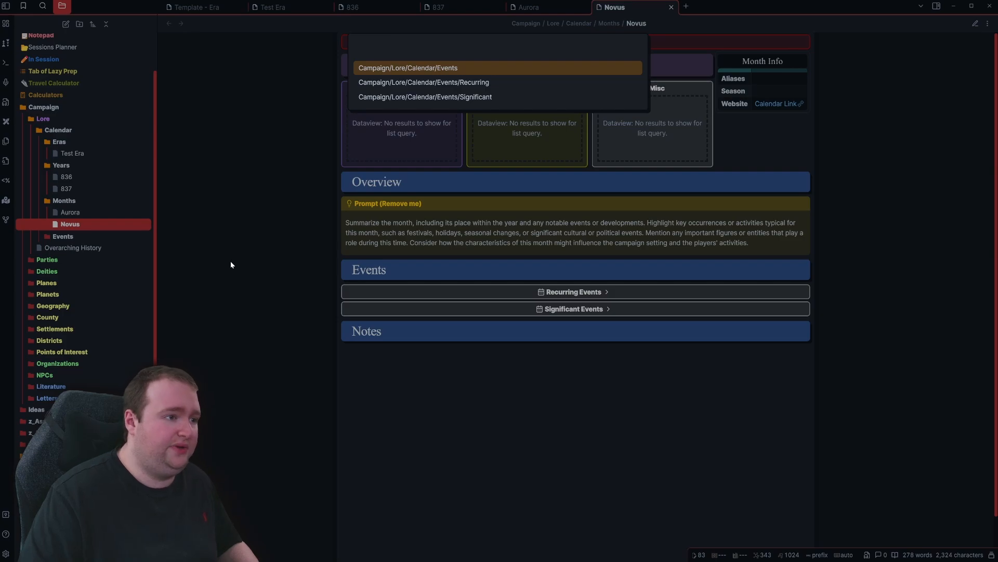
key("Down")
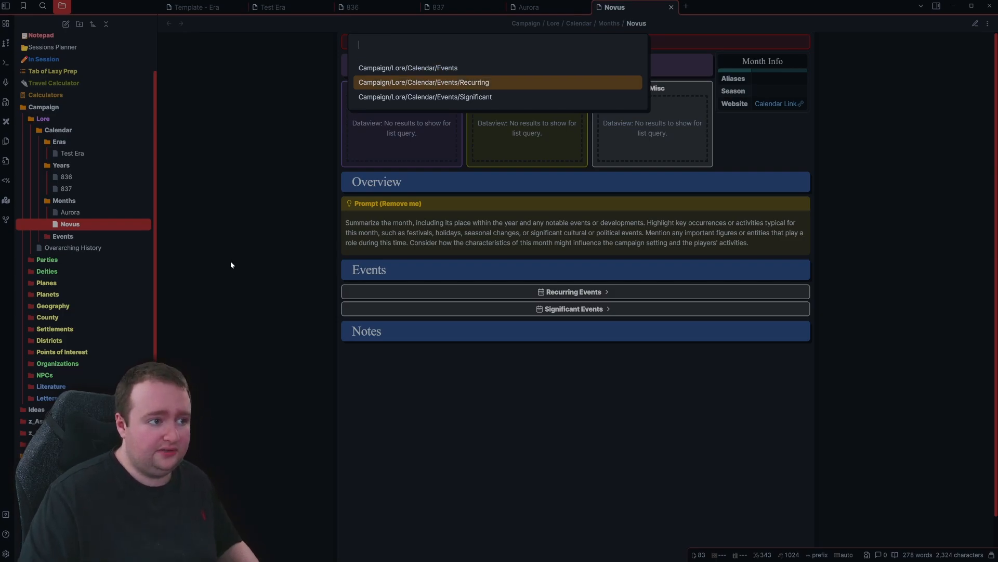
key("Down")
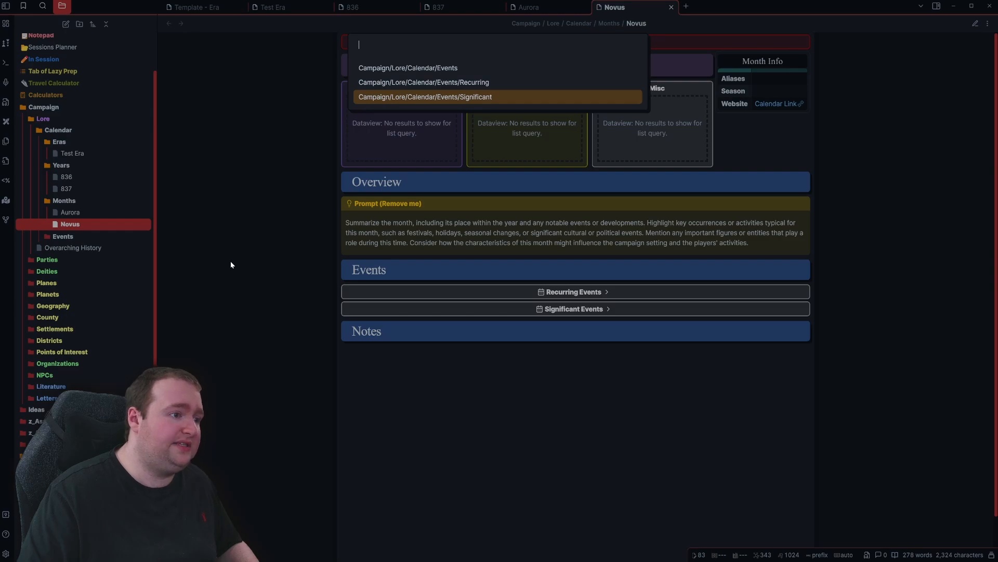
key("Up")
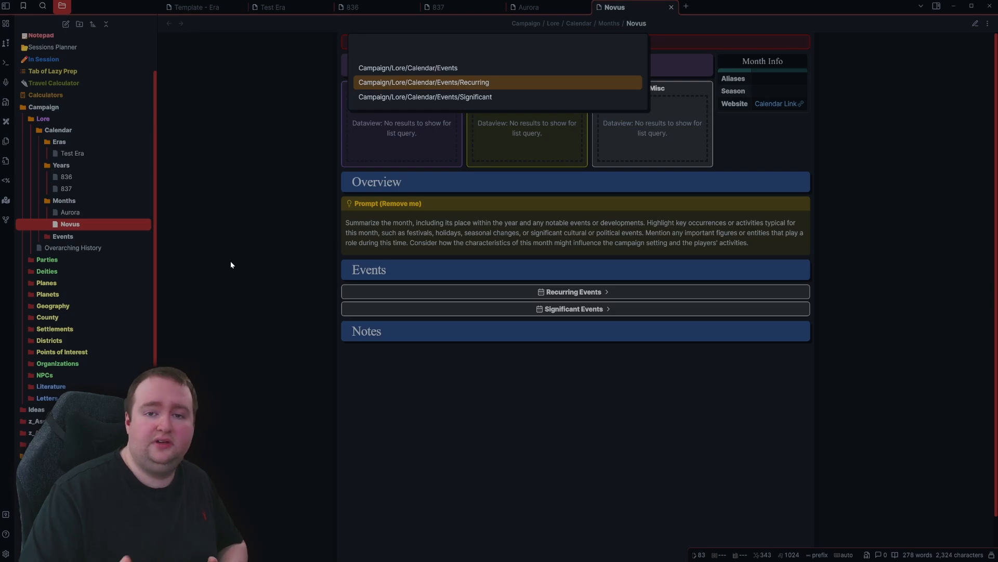
key("Down")
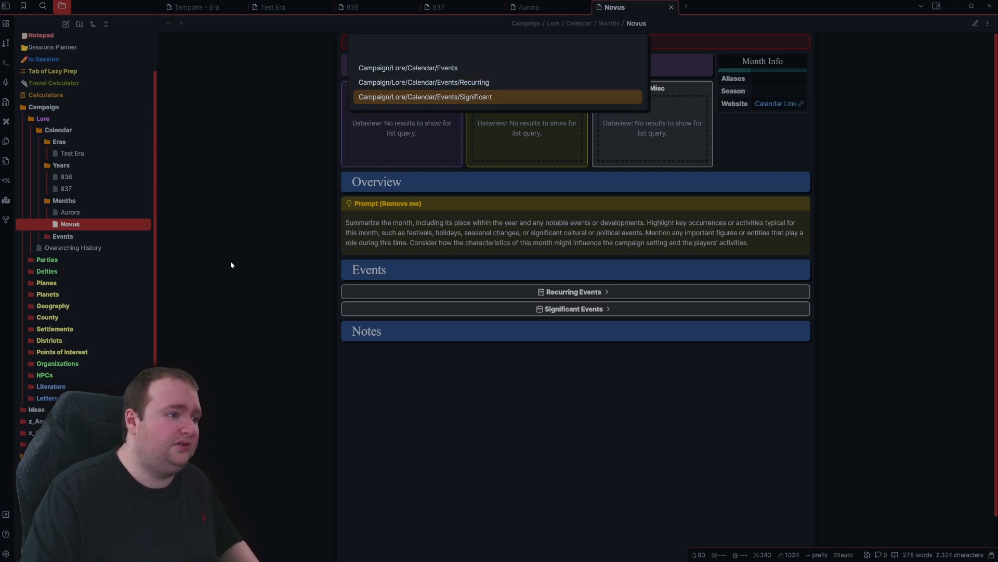
key("Up")
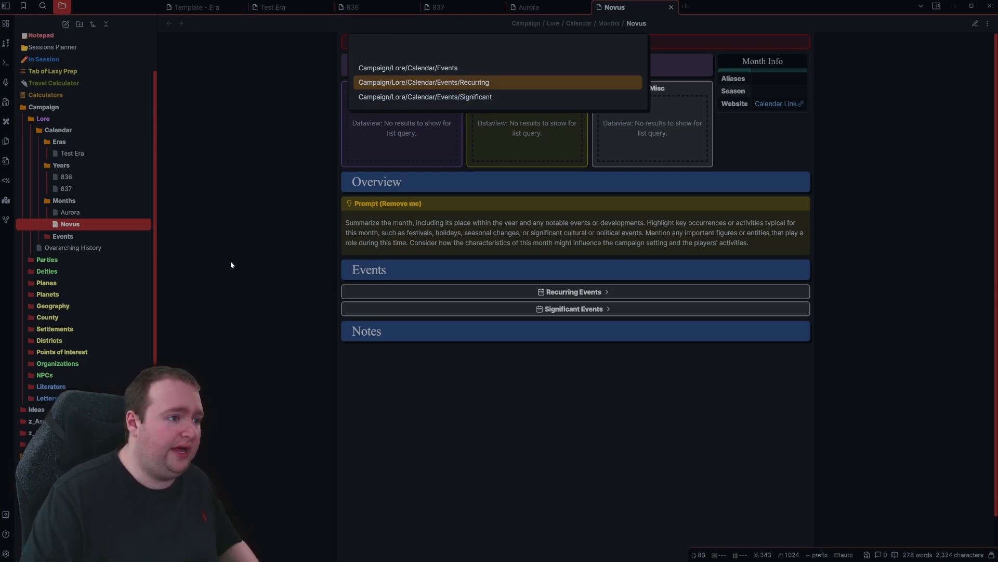
key("Return")
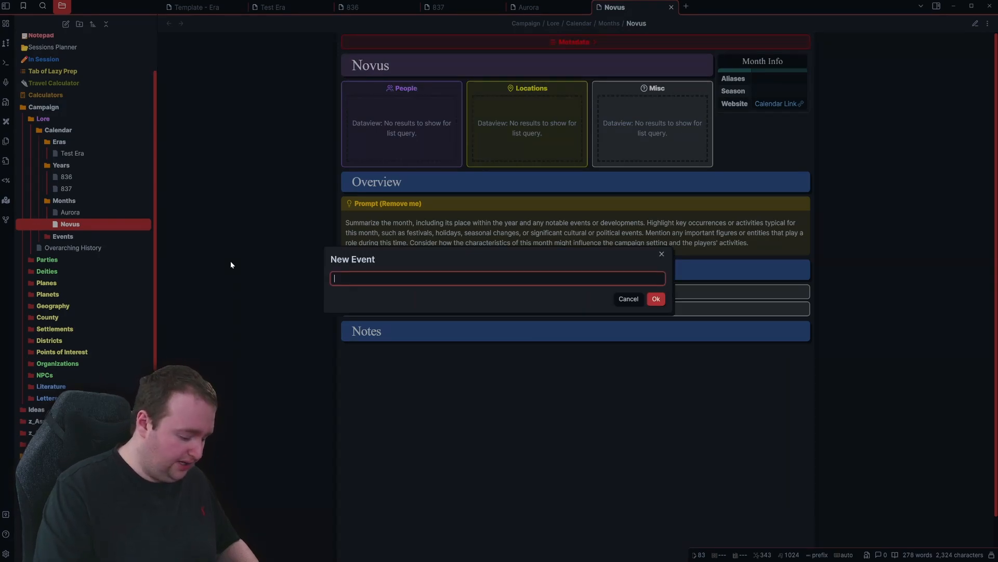
type("Christmas")
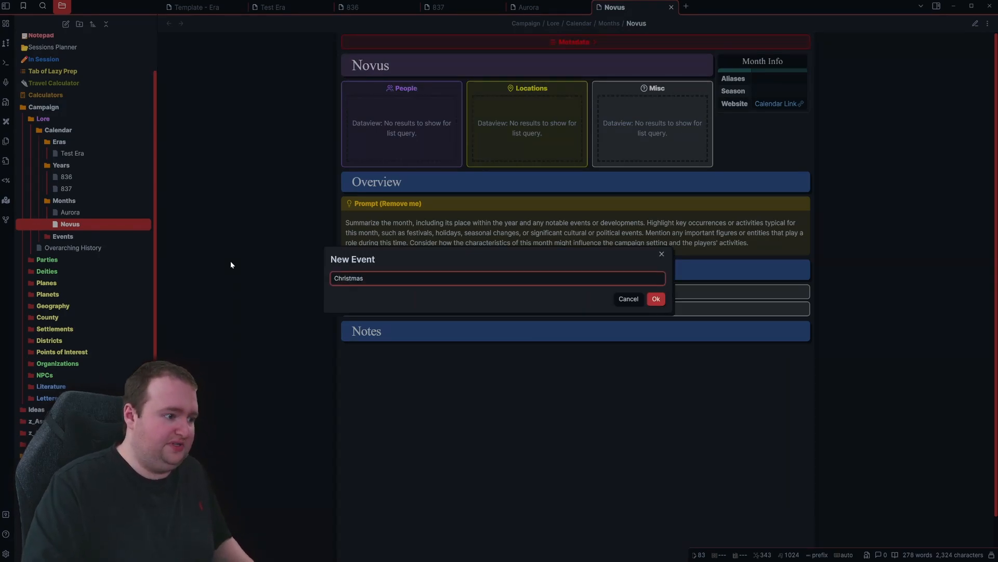
key("Return")
Create a new event note named Hero Died from the Lore templates in Campaign/Lore/Calendar/Events/Significant.
key("alt+q")
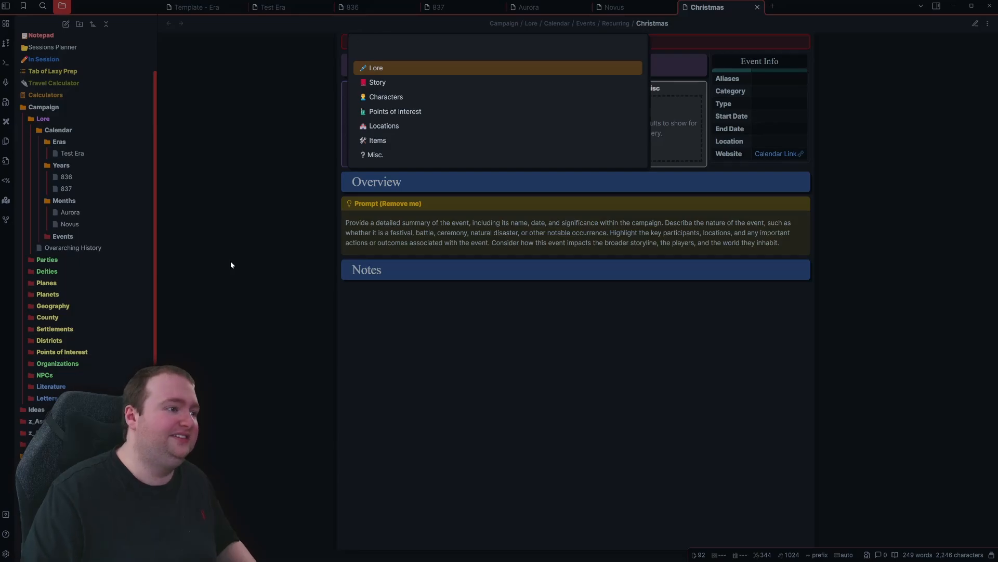
key("Return")
key("Down")
key("Down")
key("Down")
key("Return")
key("Down")
key("Down")
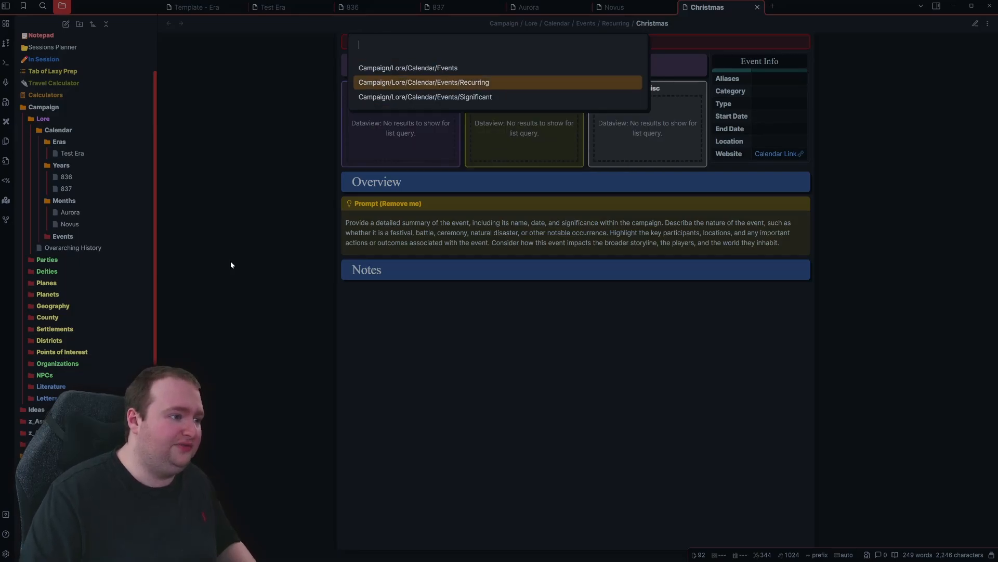
key("Return")
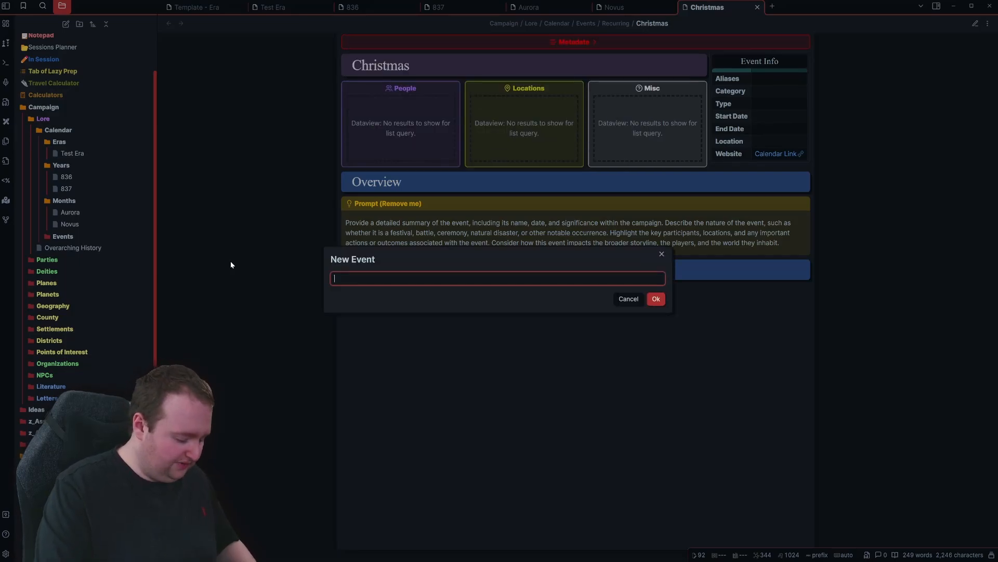
type("Hero")
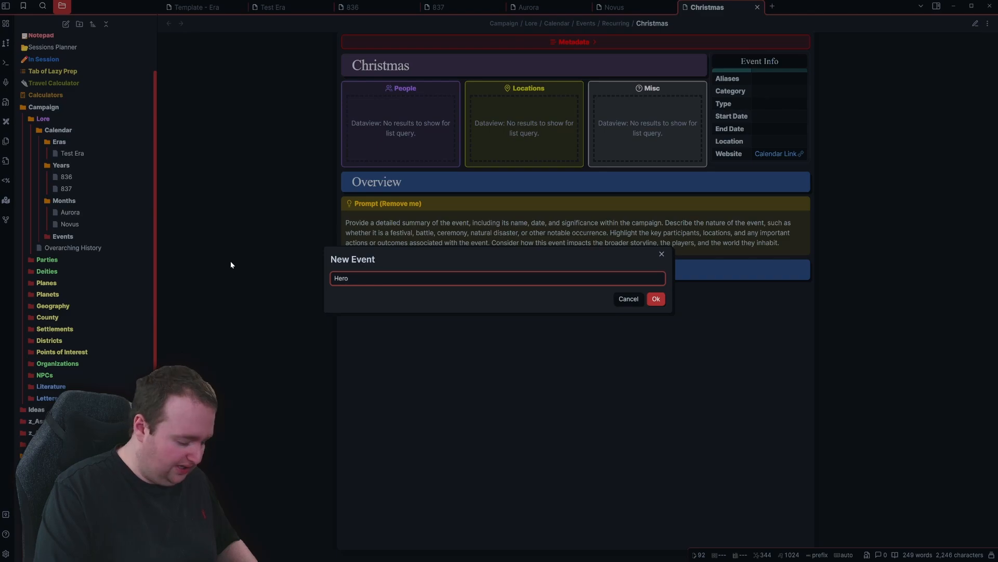
type("Died")
key("Return")
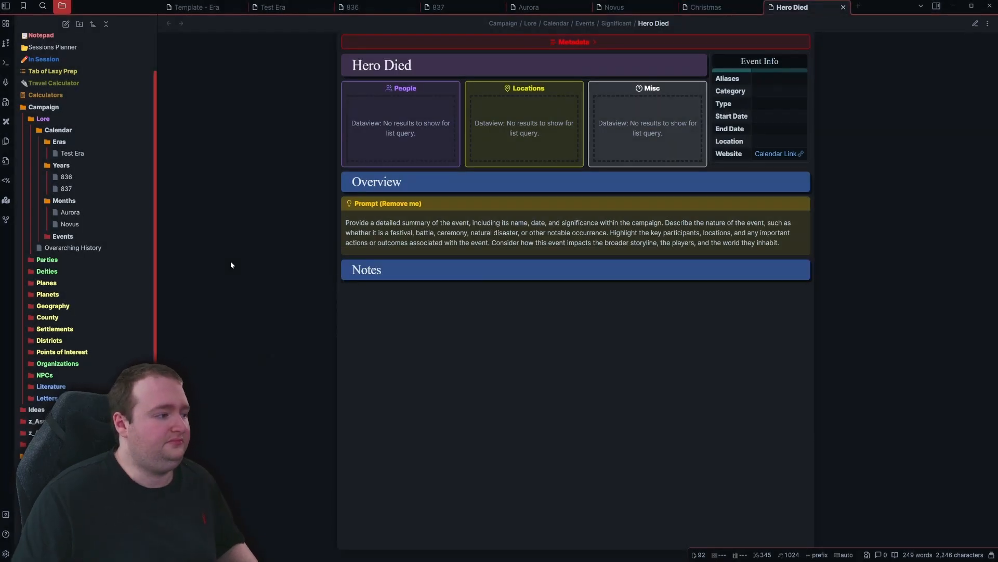
Expand the calendar's Events folder and its Recurring and Significant subfolders.
left_click(78, 236)
left_click(86, 248)
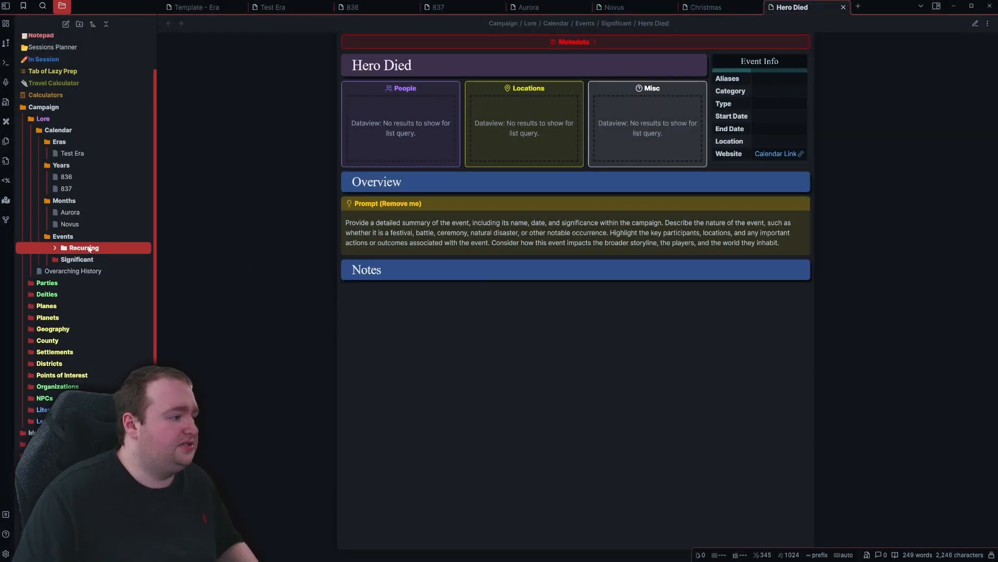
left_click(78, 271)
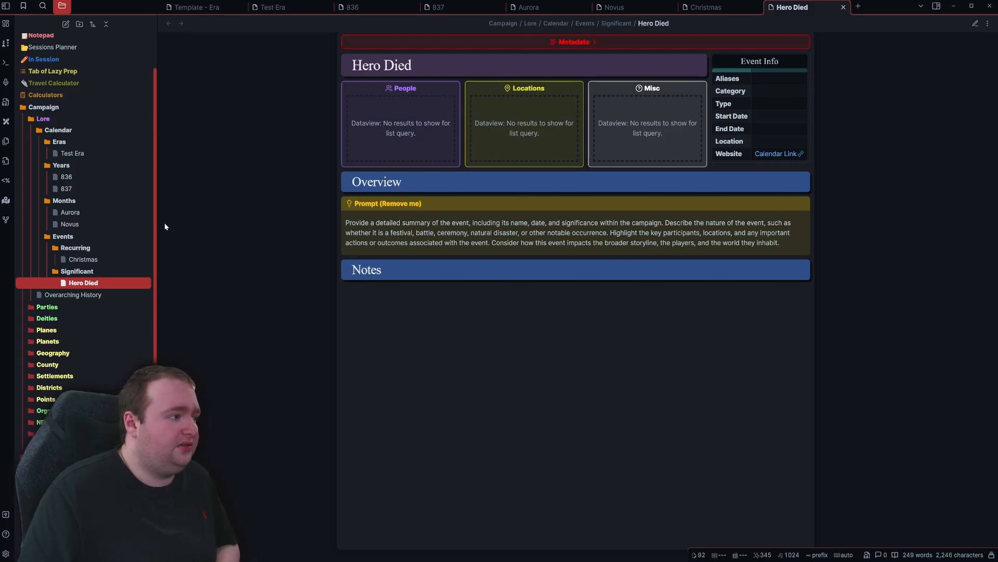
Open the Test Era note, add a link to Vanderin Irius under Notes and return to reading view.
left_click(73, 154)
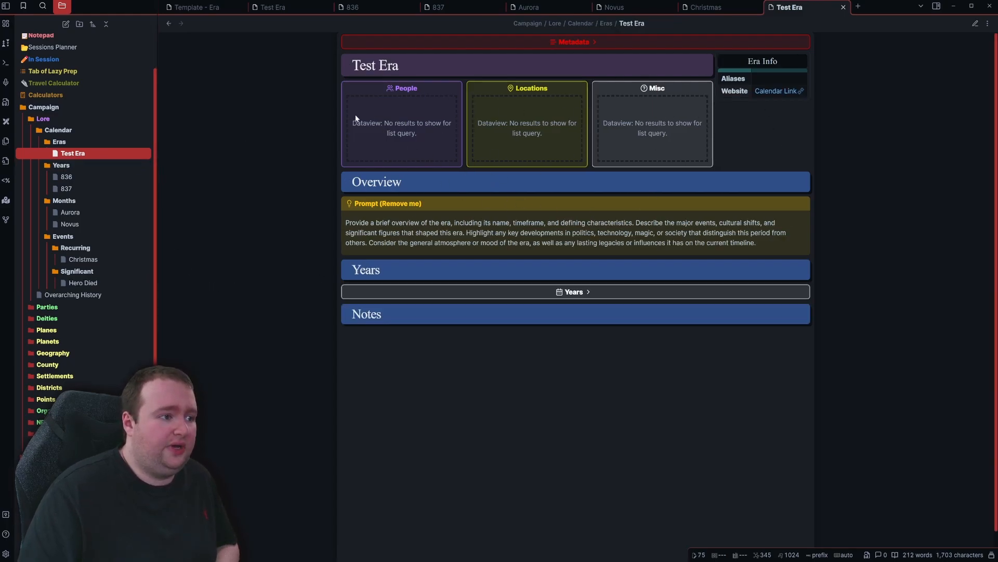
left_click_drag(370, 124, 668, 132)
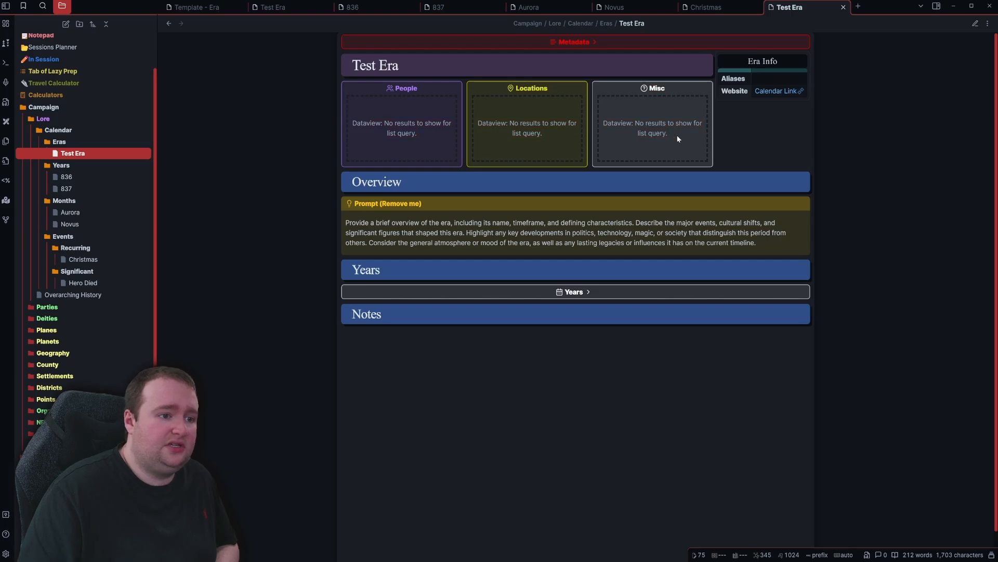
key("ctrl+e")
scroll(494, 453, "down", 3)
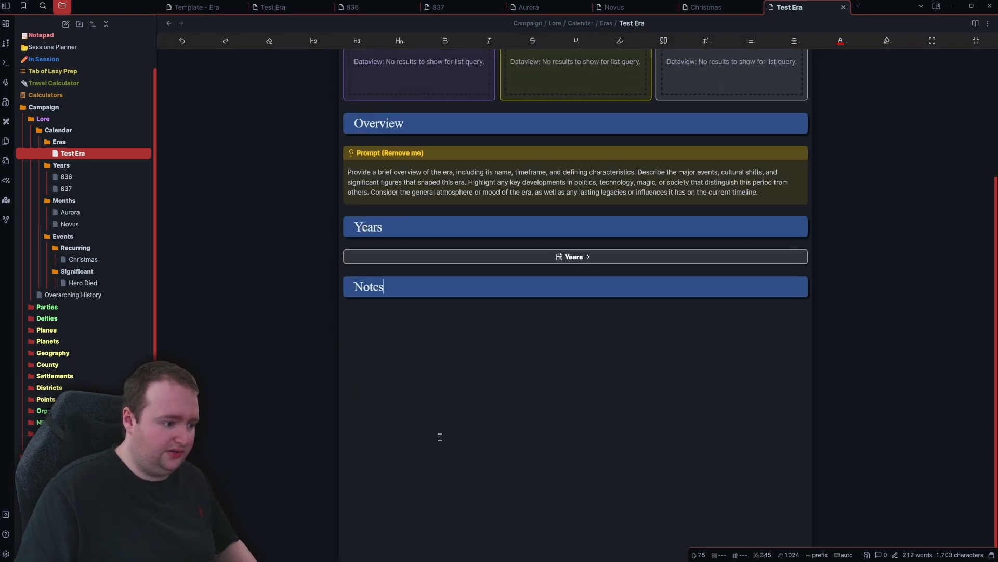
left_click(490, 410)
key("Return")
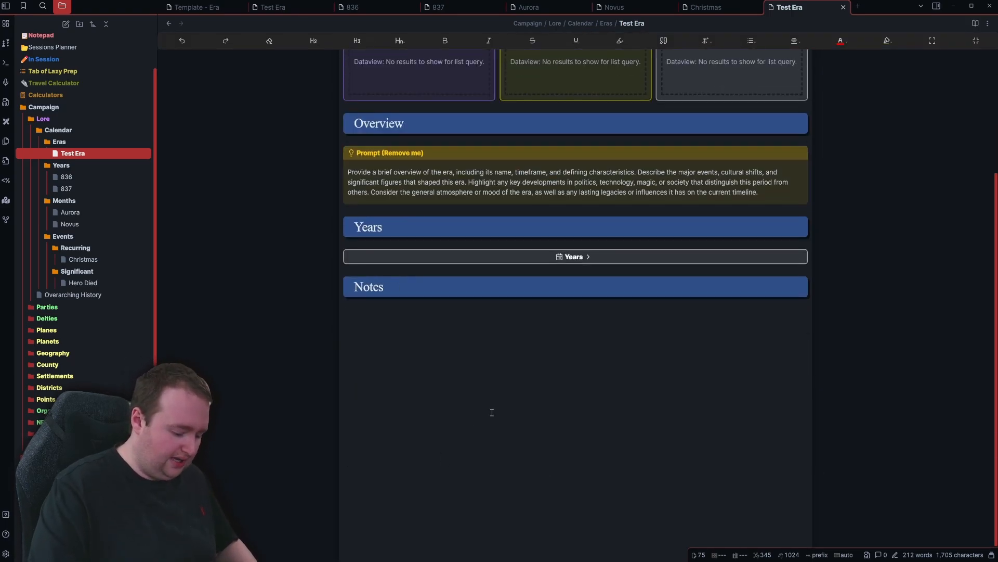
type("[[Vand")
key("Return")
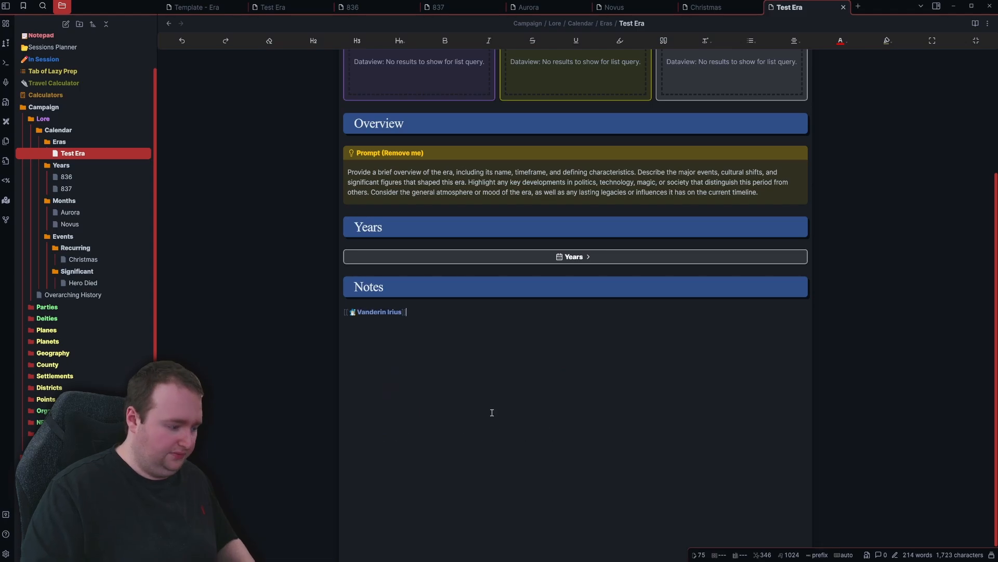
key("ctrl+e")
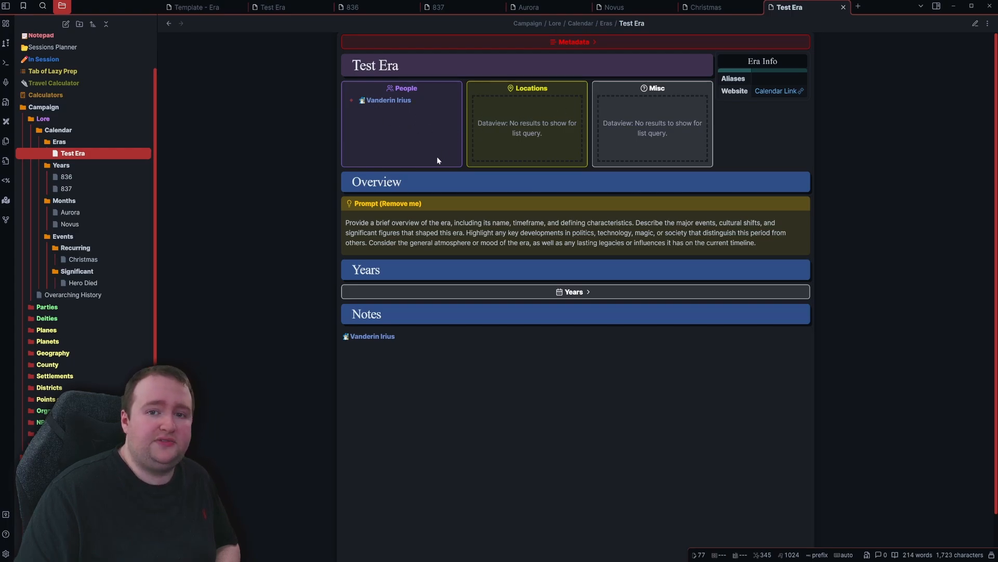
Delete the Vanderin Irius link from the Notes section of Test Era and return to reading view.
key("ctrl+e")
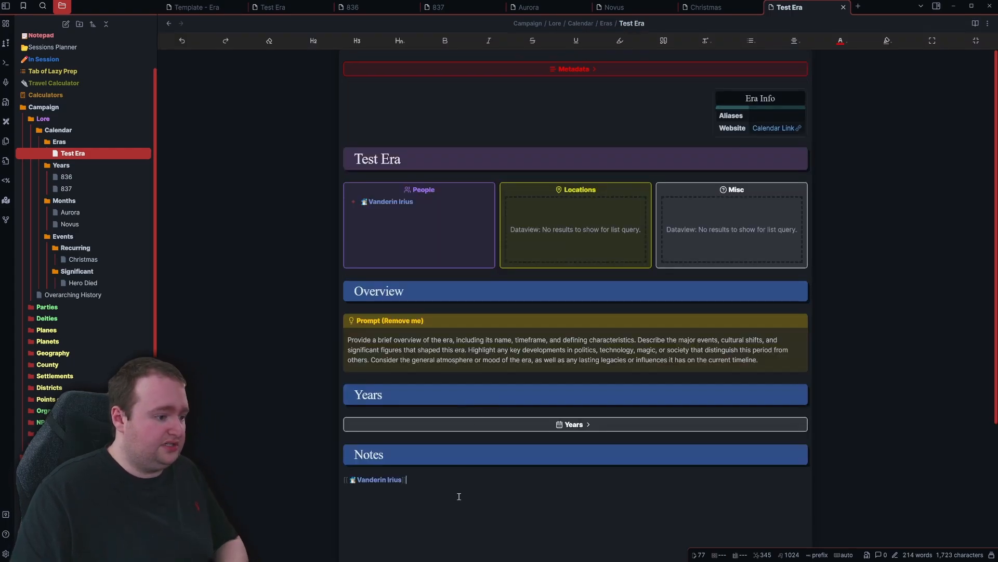
triple_click(323, 478)
key("BackSpace")
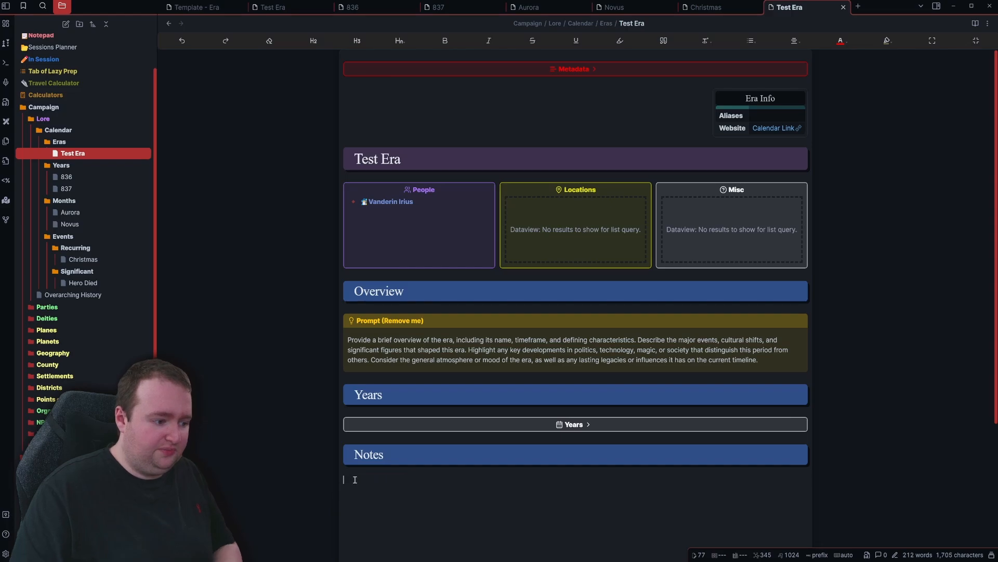
key("ctrl+e")
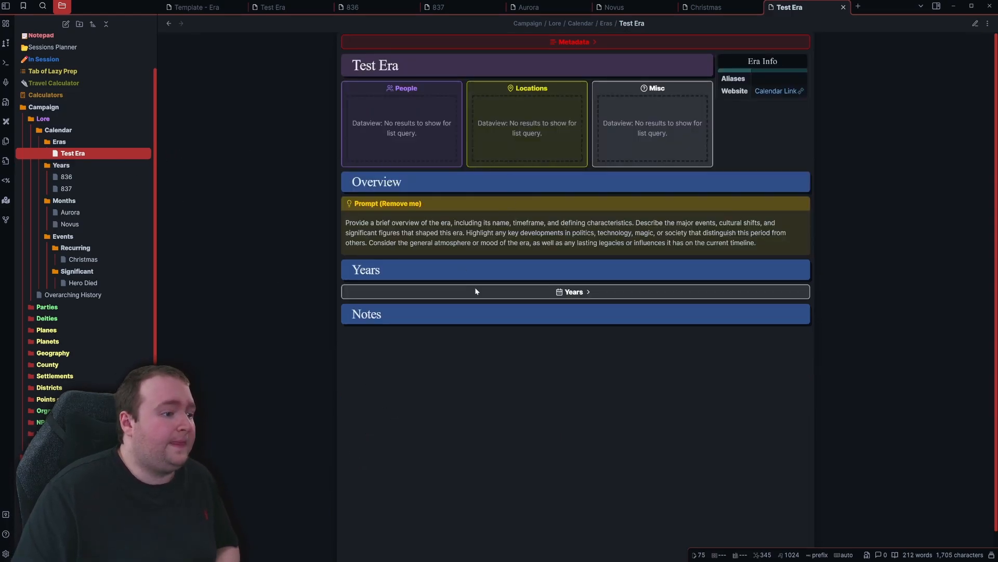
Expand the Years callout in the Test Era note to examine its table.
left_click(572, 292)
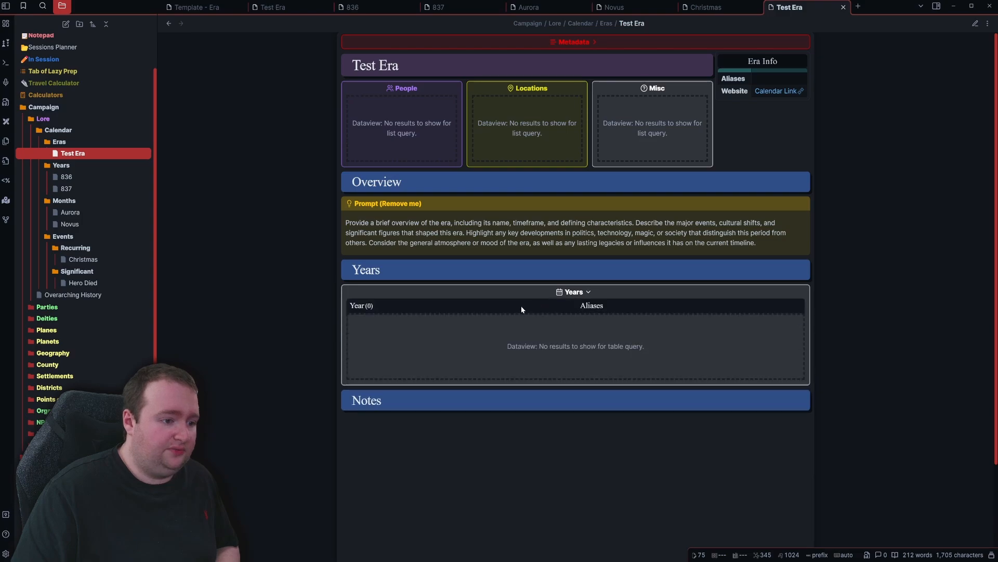
scroll(385, 180, "down", 2)
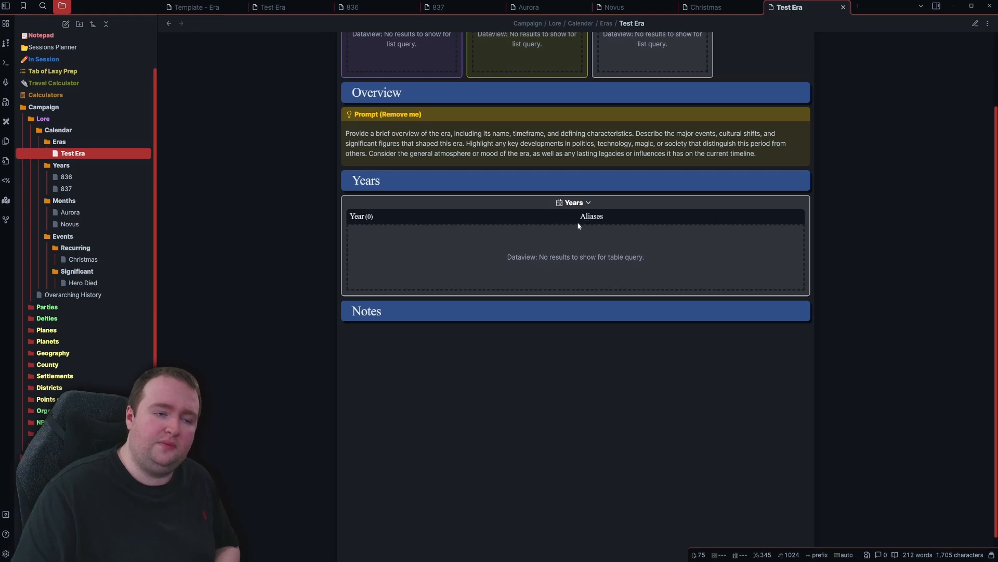
Open the 836 year note and set its Era to Test Era in the Info metadata.
left_click(82, 177)
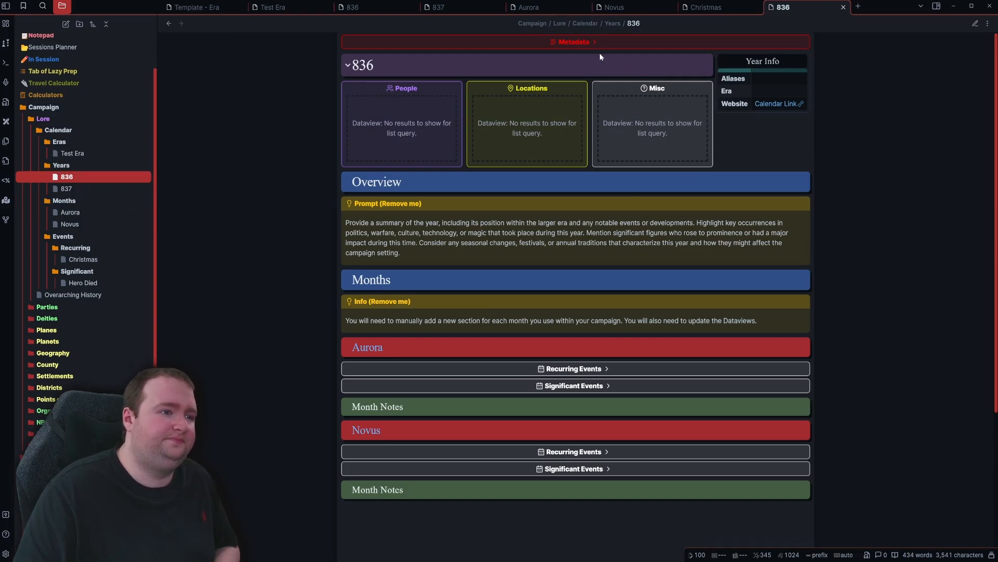
left_click(579, 42)
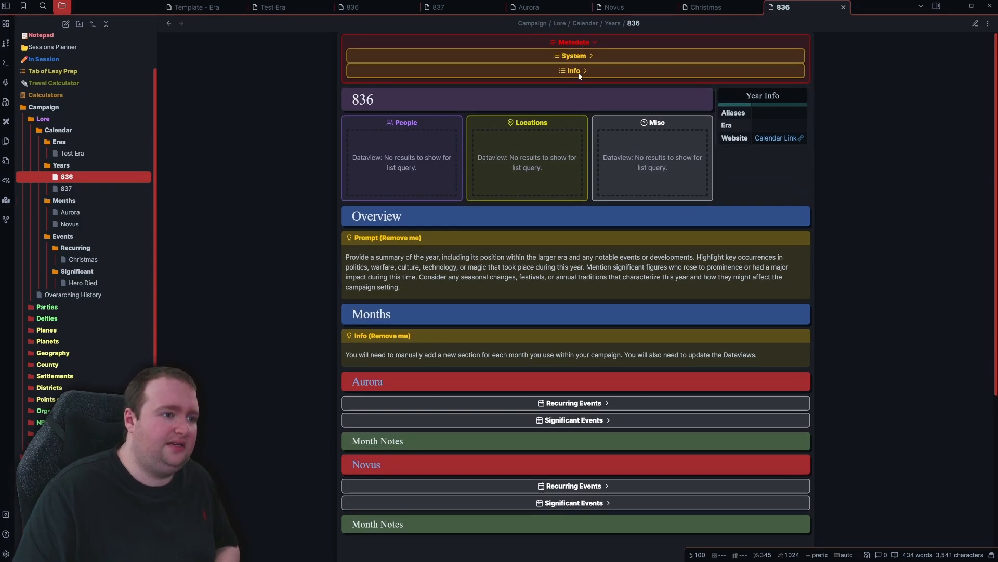
left_click(578, 73)
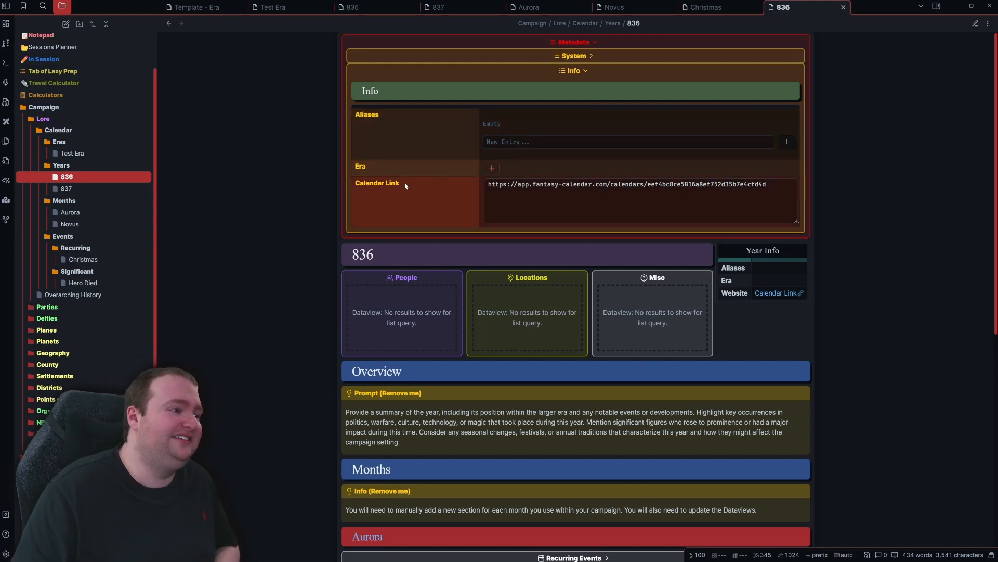
left_click(492, 167)
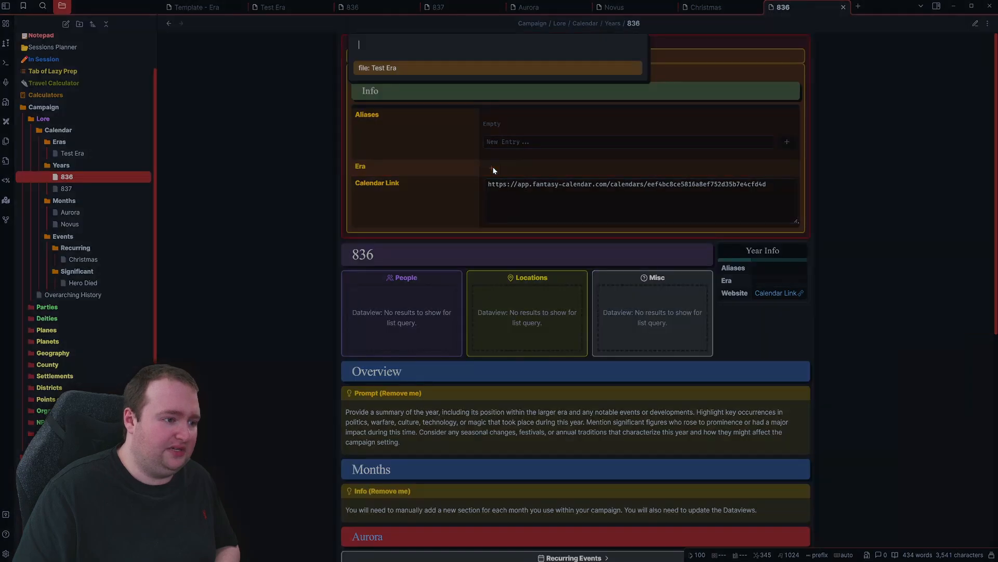
left_click(387, 68)
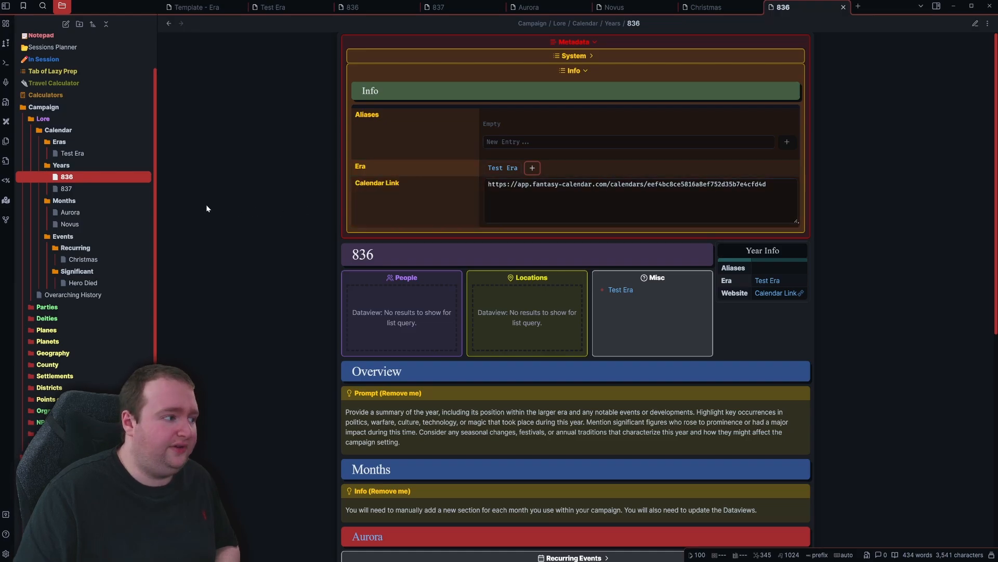
Open the 837 year note and set its Era to Test Era in the Info metadata.
left_click(86, 189)
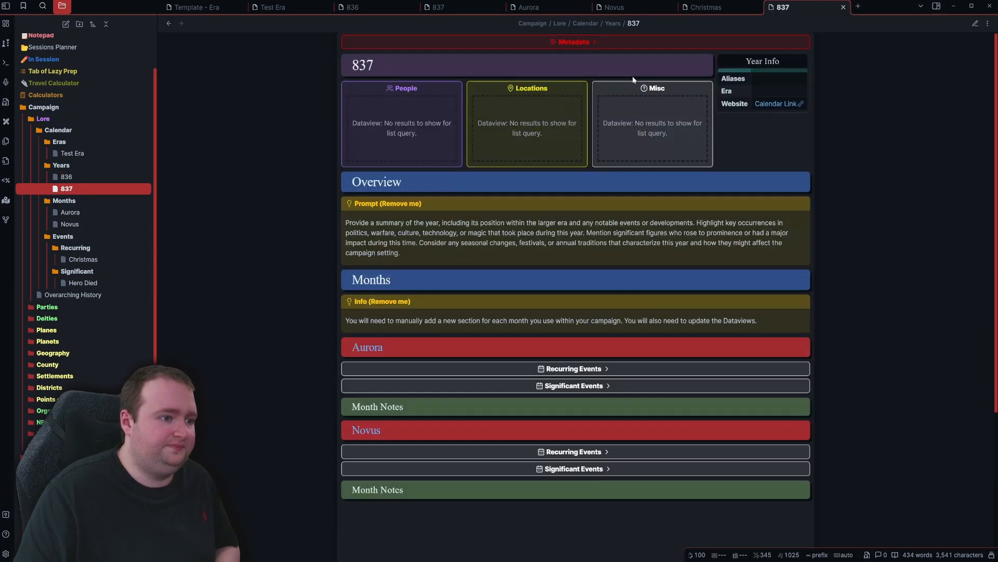
left_click(567, 42)
left_click(573, 70)
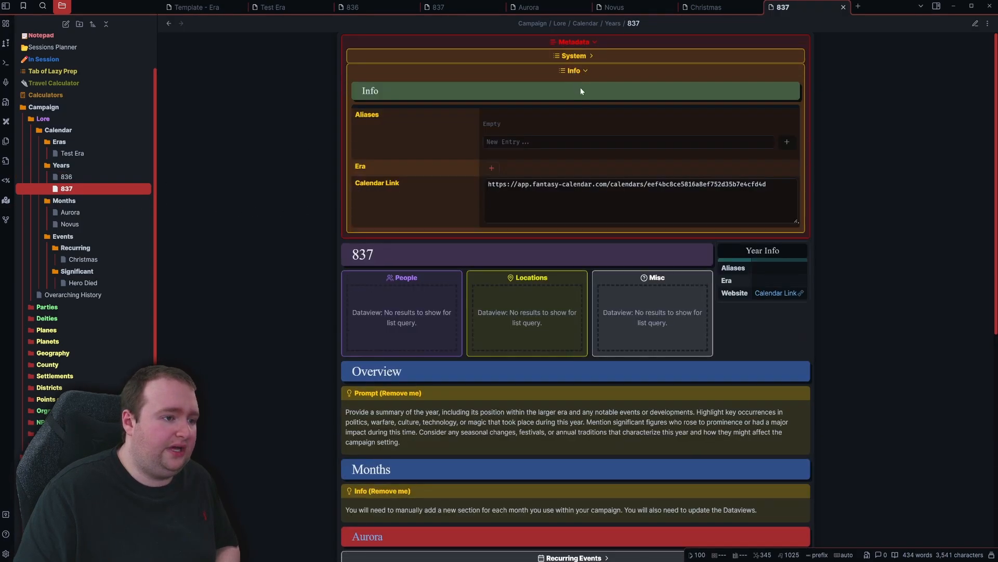
left_click(492, 167)
left_click(412, 73)
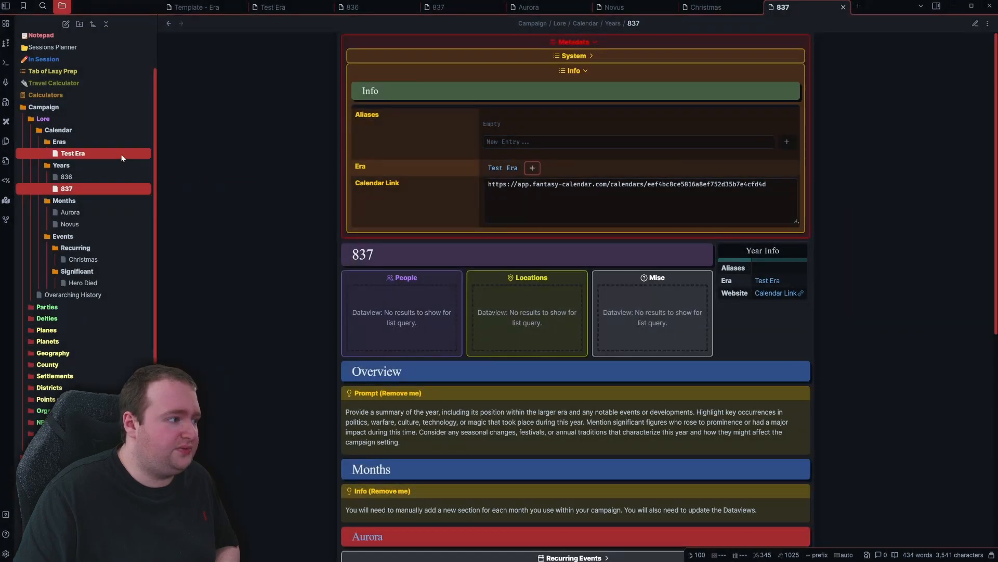
Open the Test Era note and expand its Years callout to check which year notes are linked.
left_click(91, 155)
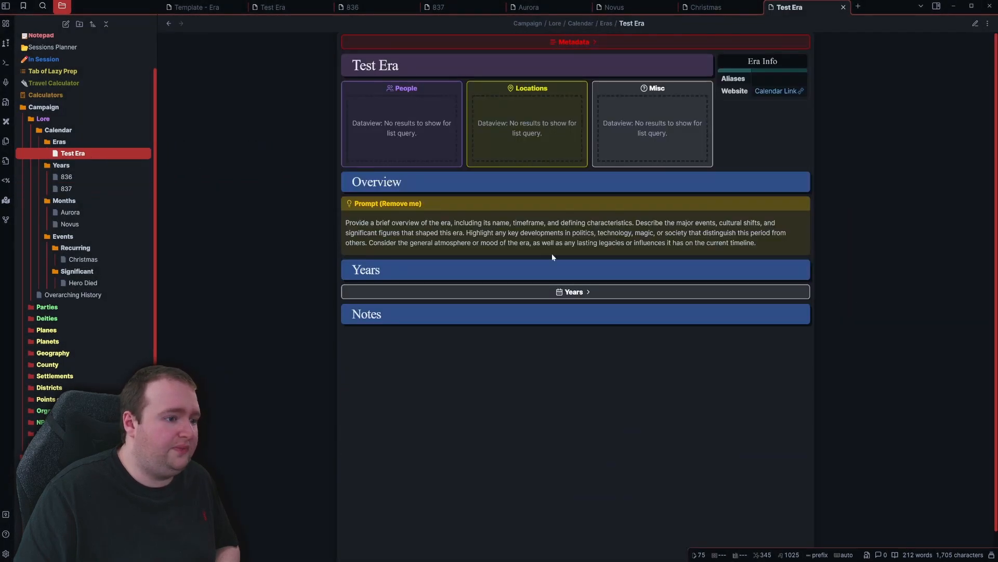
left_click(586, 295)
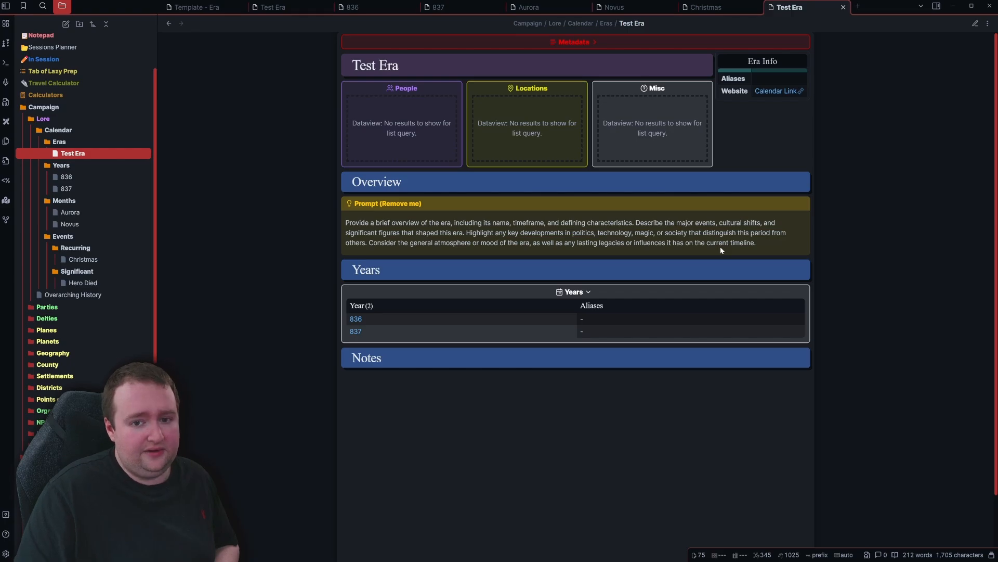
Open the 836 year note and expand the Recurring Events and Significant Events callouts under Aurora and Novus to examine their tables.
left_click(100, 177)
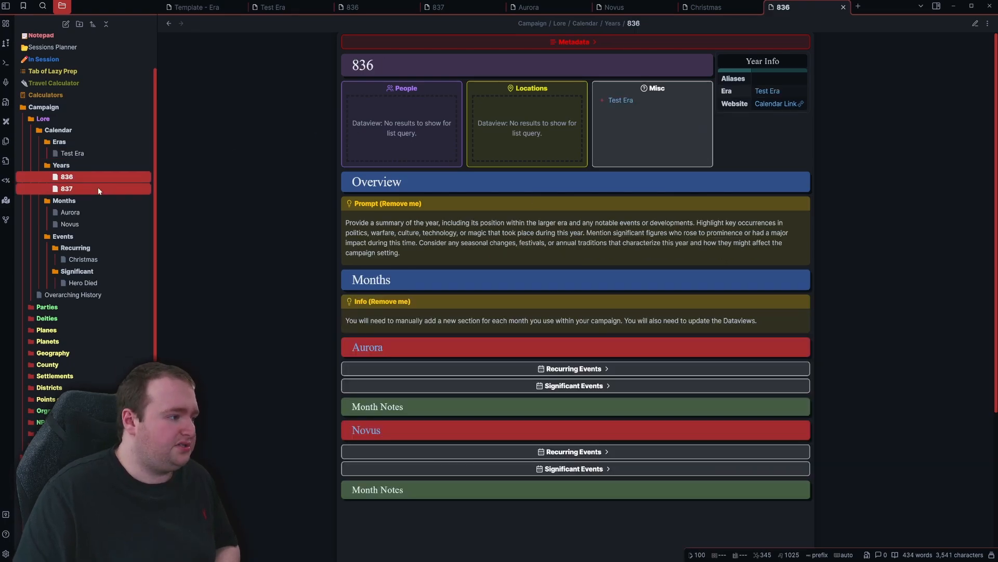
scroll(551, 314, "down", 3)
left_click(593, 280)
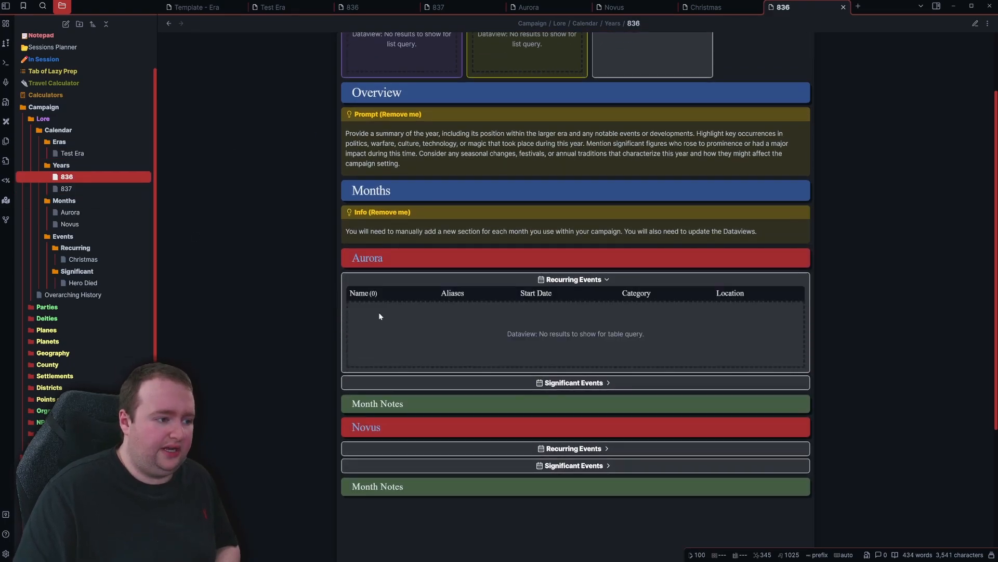
scroll(576, 345, "down", 3)
left_click(553, 295)
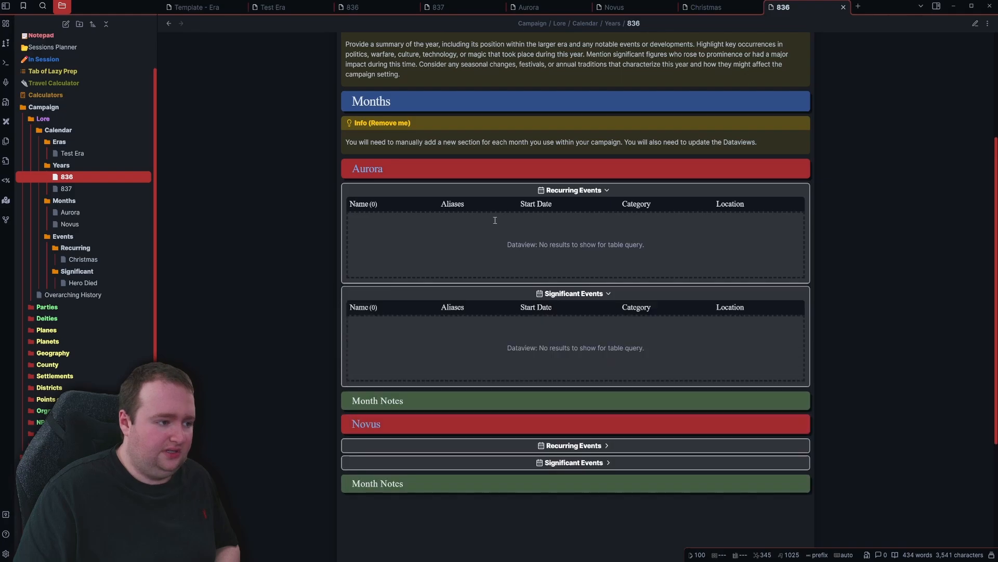
scroll(500, 248, "down", 5)
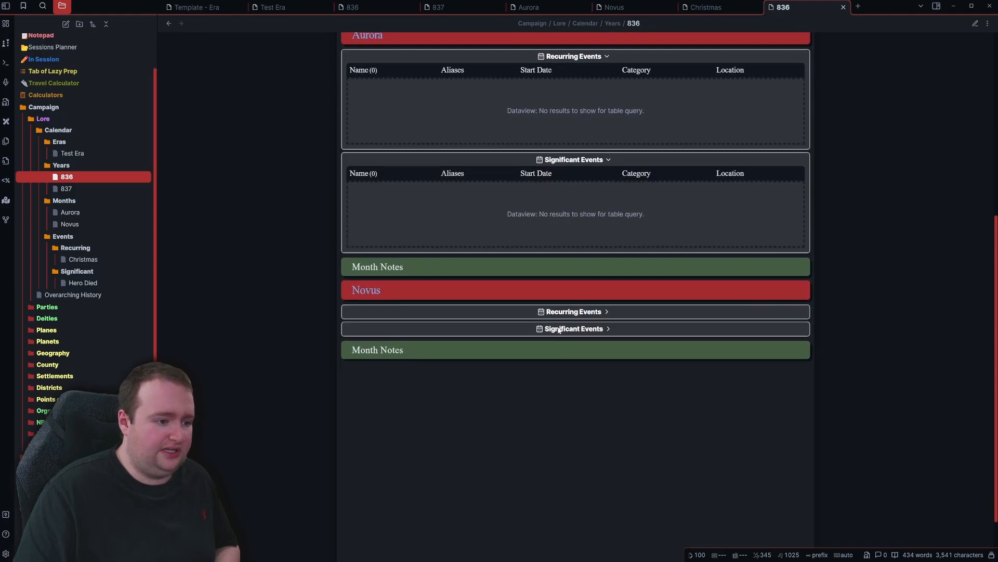
left_click(563, 333)
left_click(572, 312)
scroll(872, 293, "up", 5)
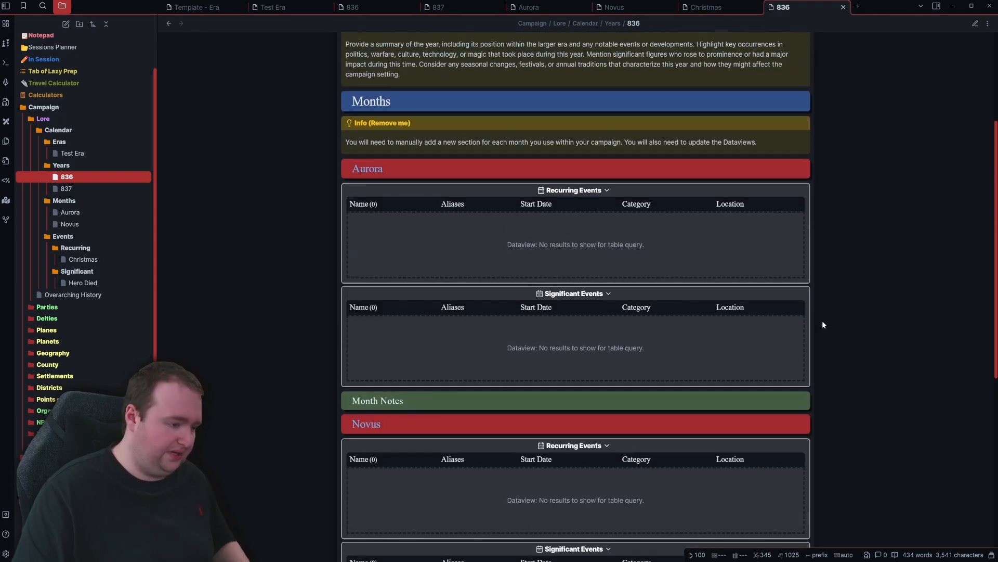
scroll(822, 321, "up", 3)
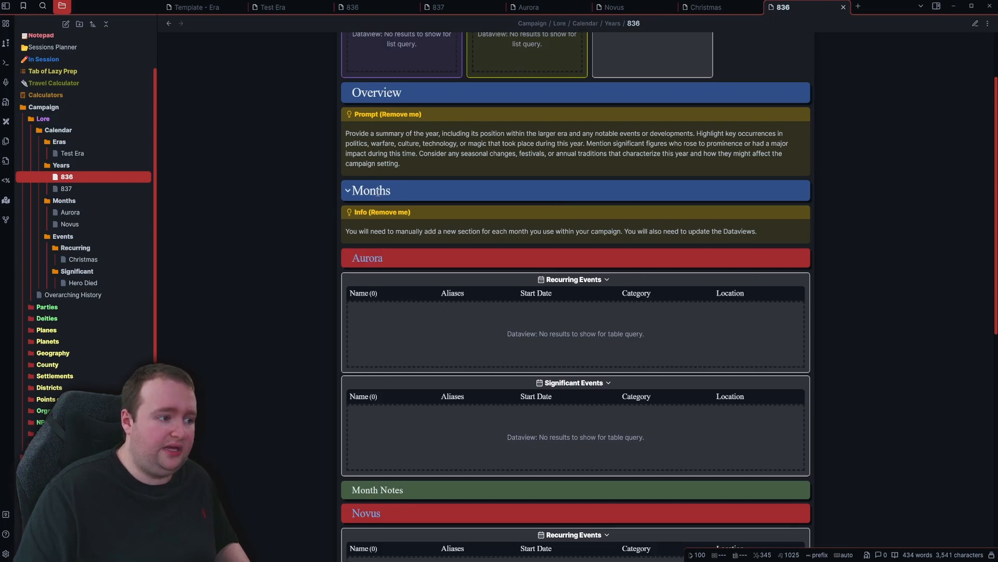
scroll(399, 279, "down", 5)
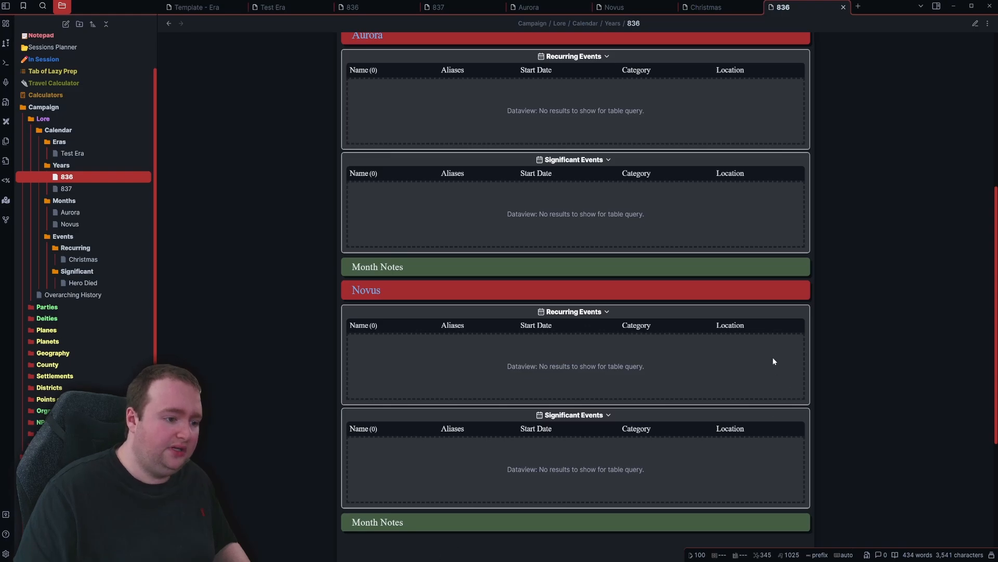
Inspect the Dataview query behind Aurora's Recurring Events callout in editing view, then return the 836 note to reading view.
scroll(773, 357, "up", 4)
key("ctrl+e")
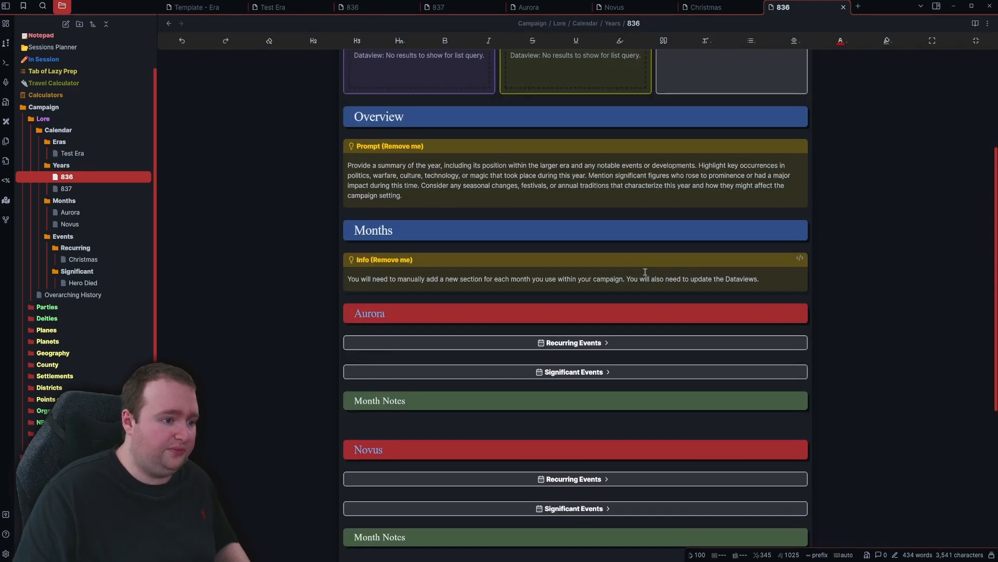
left_click(800, 206)
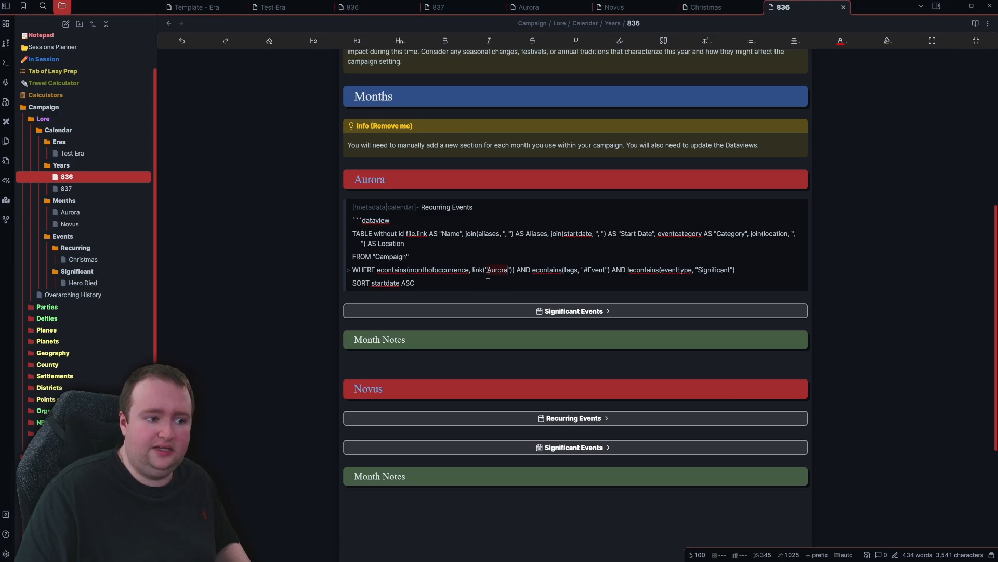
key("ctrl+e")
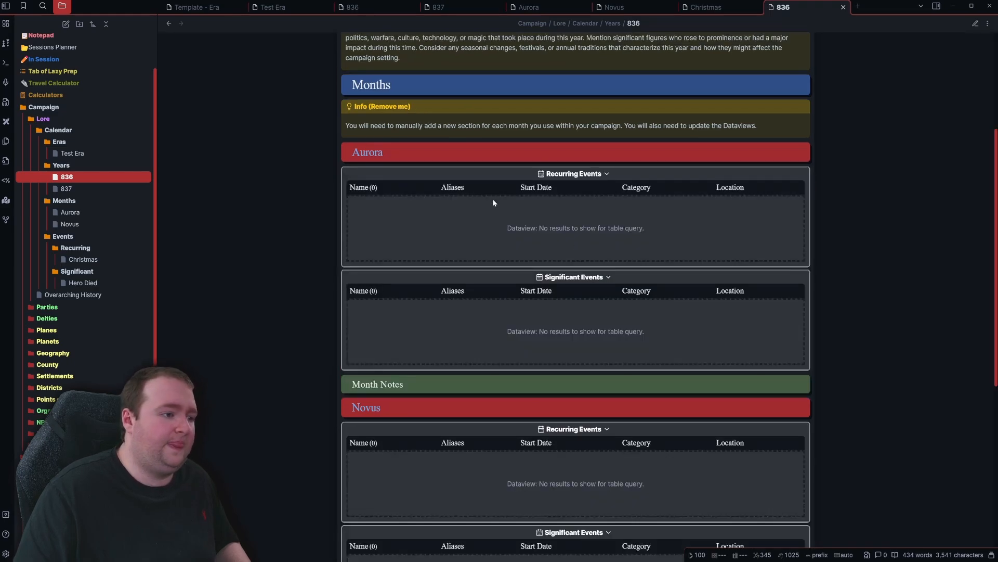
scroll(546, 300, "down", 3)
scroll(727, 290, "up", 2)
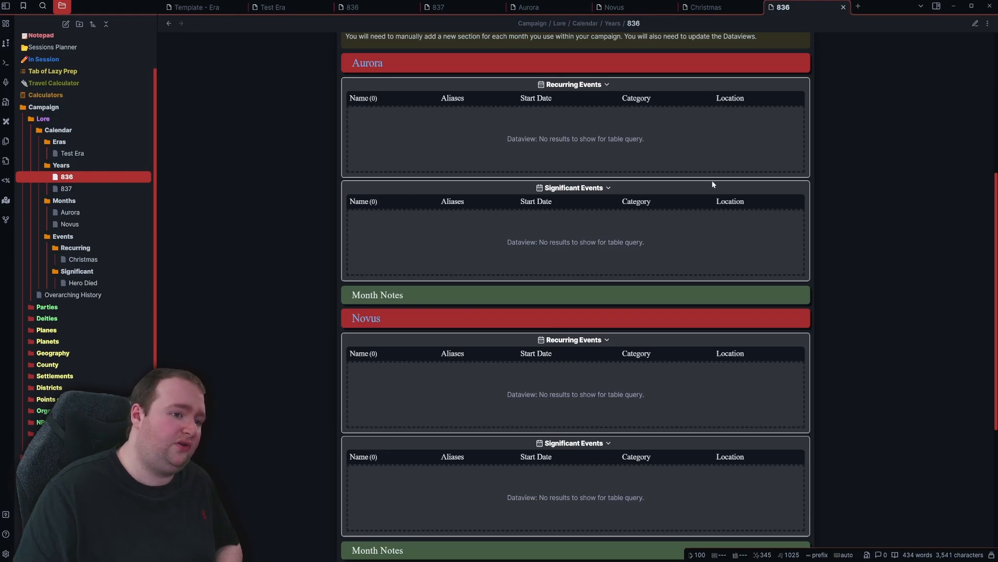
scroll(673, 254, "up", 3)
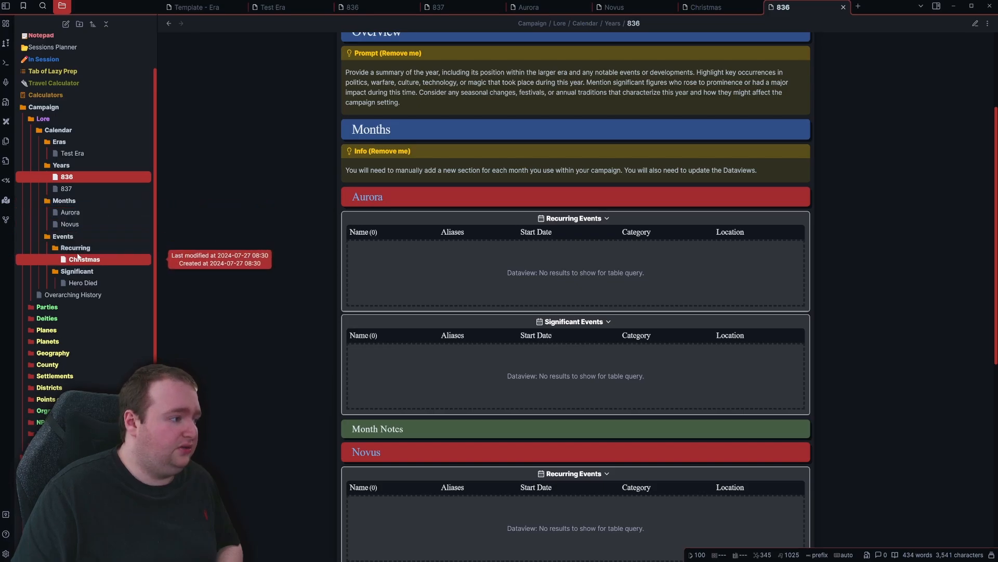
Open the Aurora month note and expand its Recurring Events and Significant Events callouts to examine their tables.
left_click(73, 213)
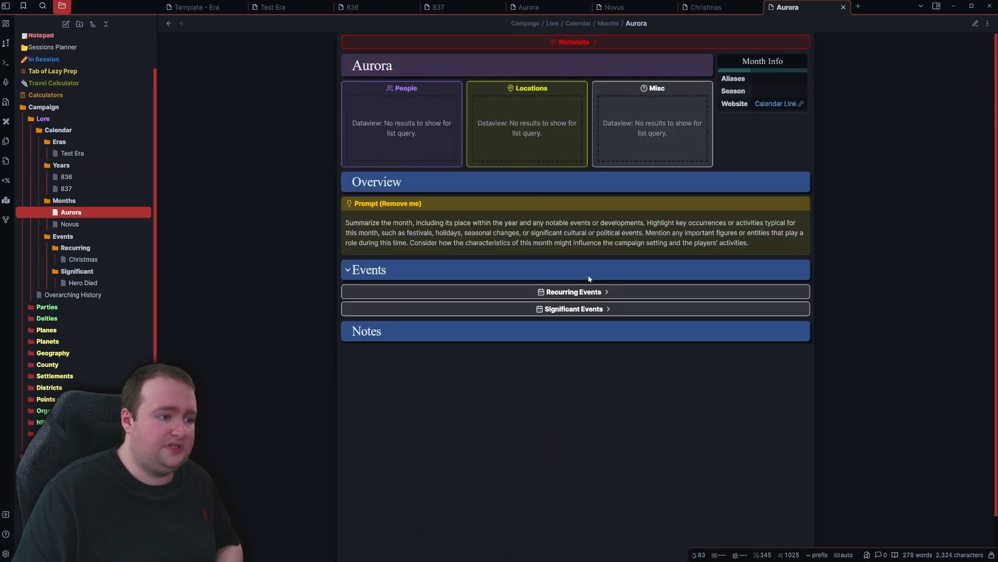
left_click(588, 291)
left_click(577, 395)
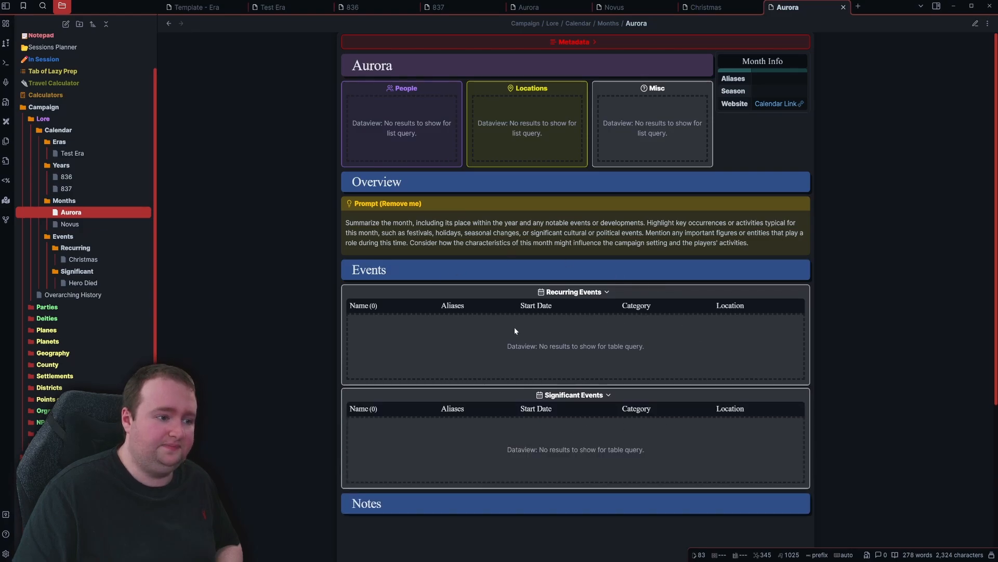
scroll(725, 297, "down", 1)
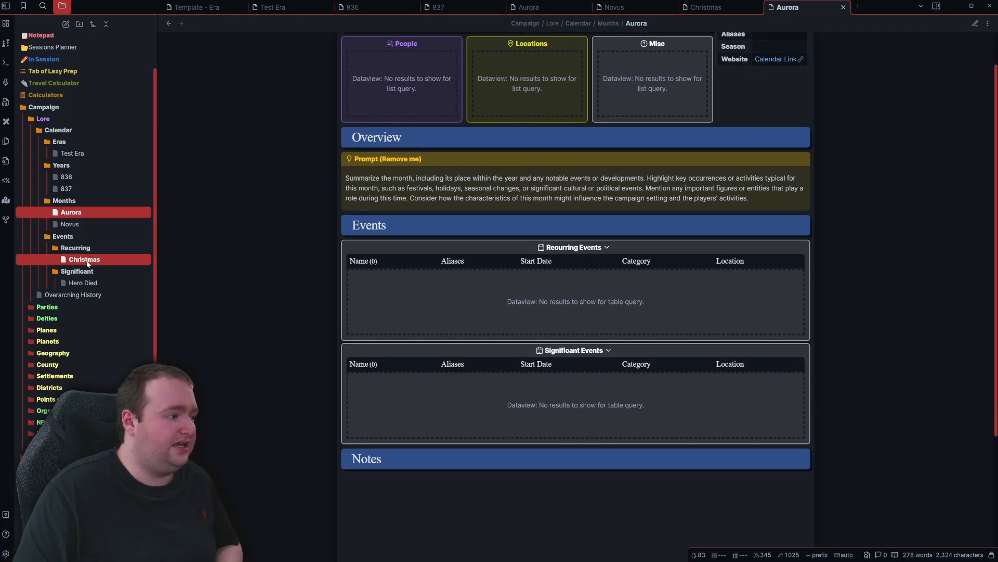
Open the Christmas event note and set its Category to Religious and Type to Recurring in the Info metadata.
left_click(87, 261)
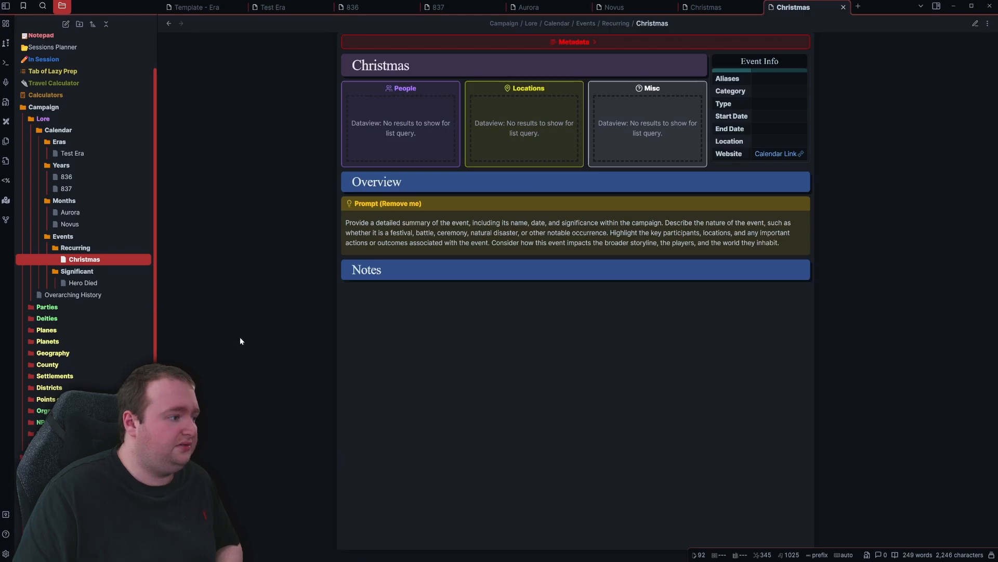
left_click(598, 41)
left_click(582, 72)
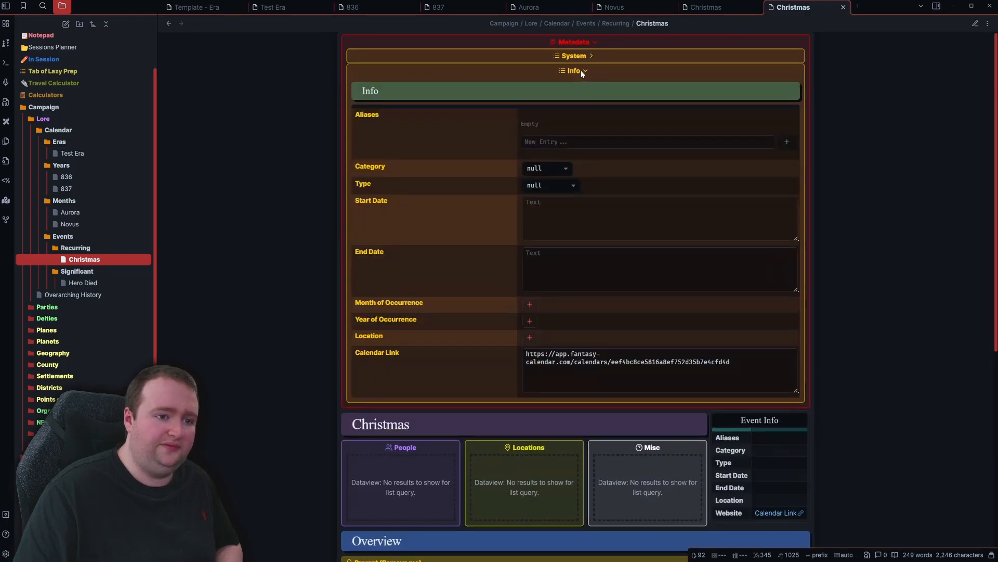
scroll(821, 127, "down", 1)
scroll(598, 101, "down", 1)
scroll(397, 110, "up", 1)
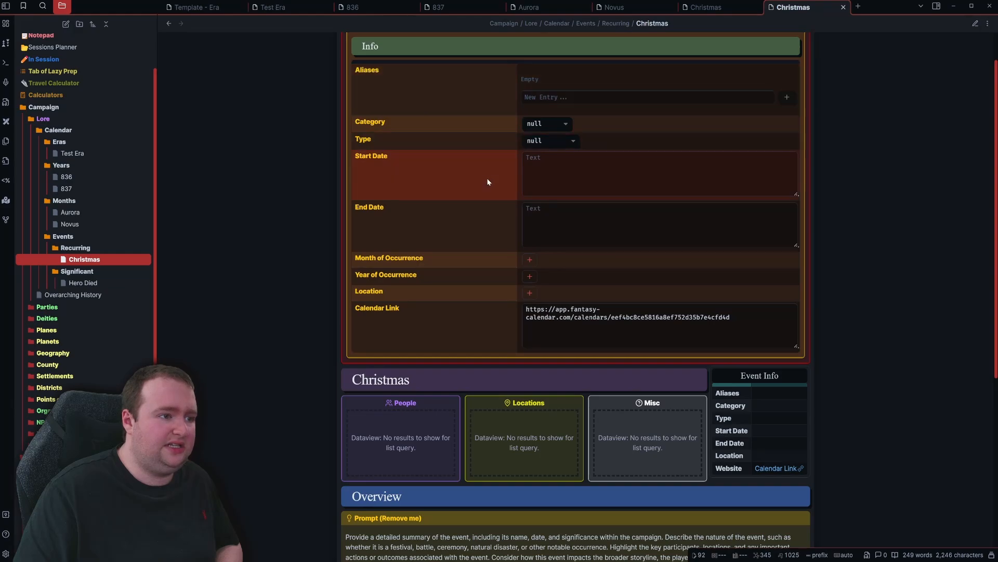
scroll(799, 333, "down", 1)
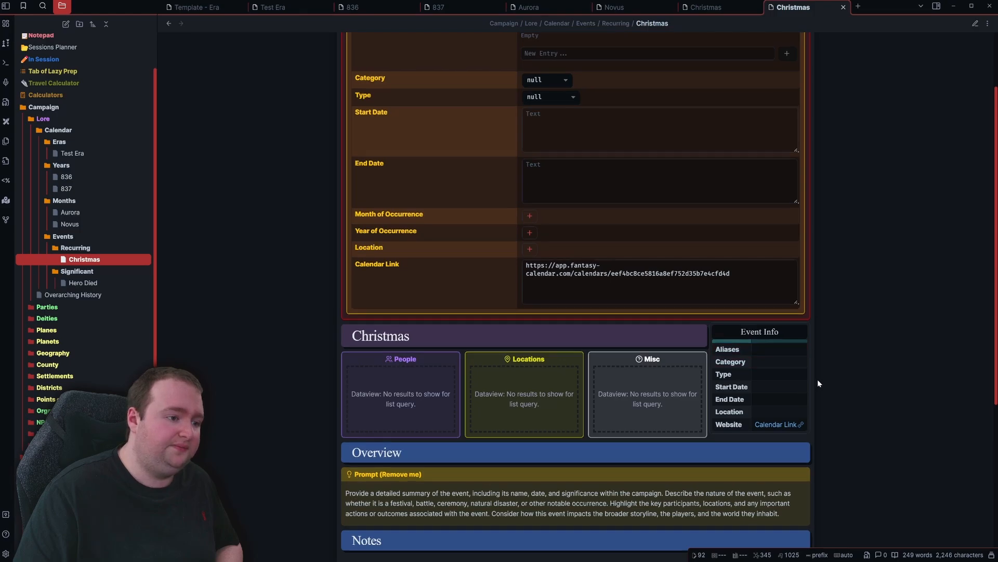
scroll(795, 337, "up", 2)
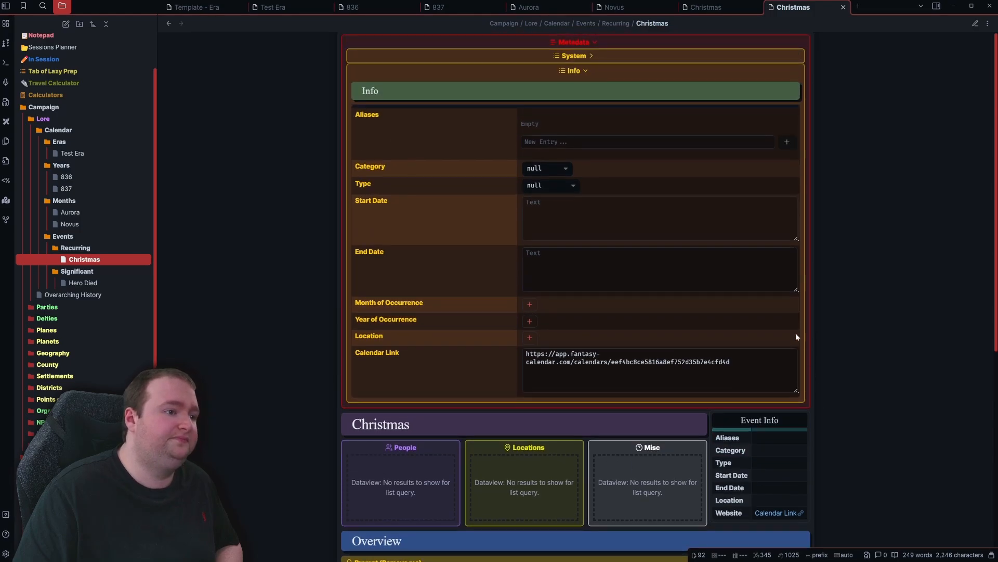
left_click(549, 188)
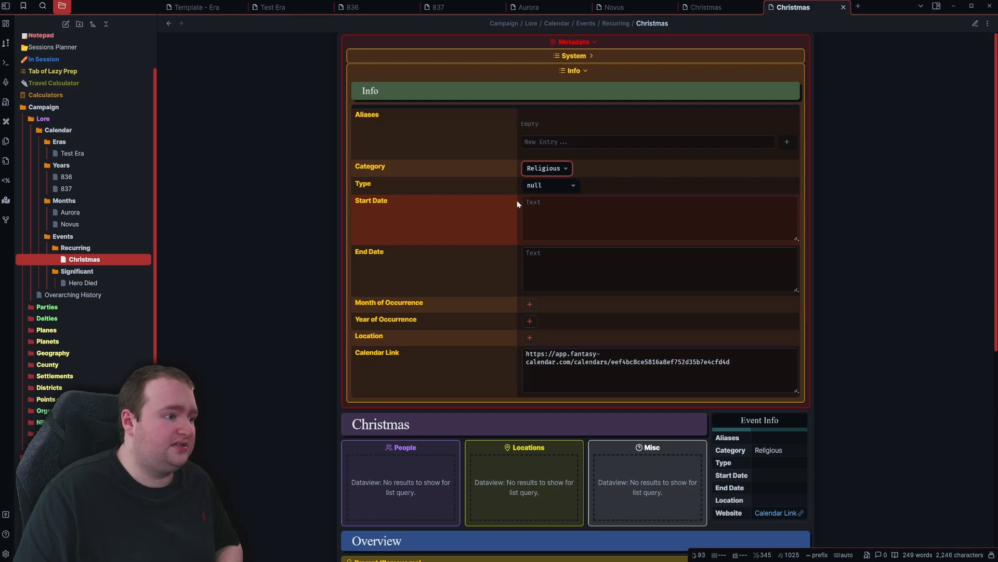
left_click(553, 189)
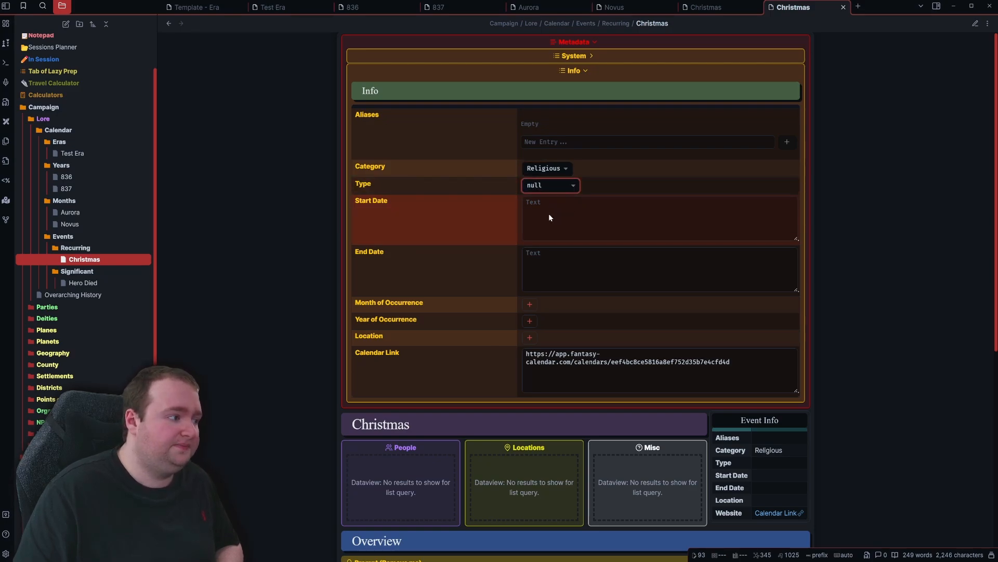
left_click(549, 214)
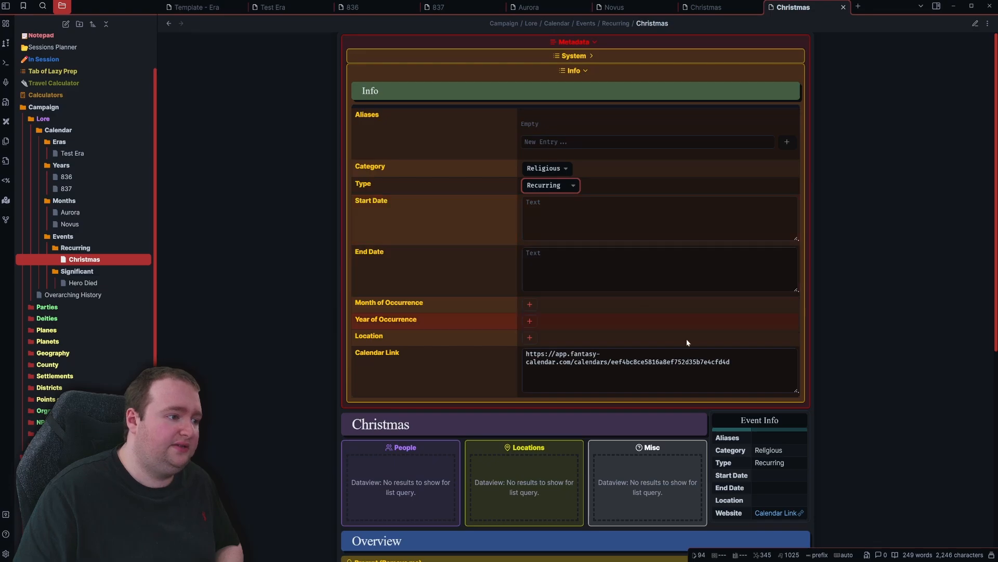
Set both the Start Date and End Date of the Christmas event to 25th Aurora.
left_click(568, 232)
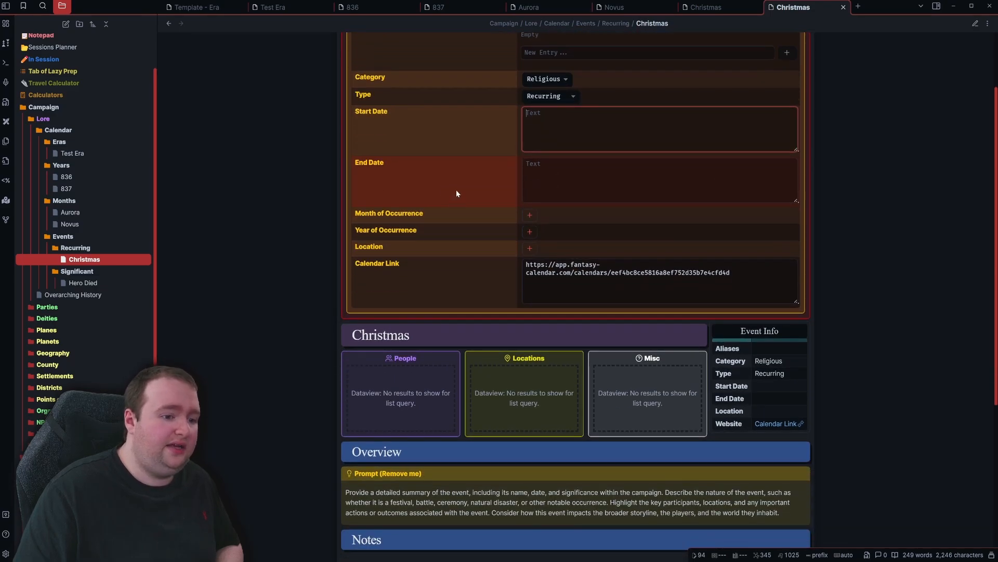
scroll(446, 201, "up", 1)
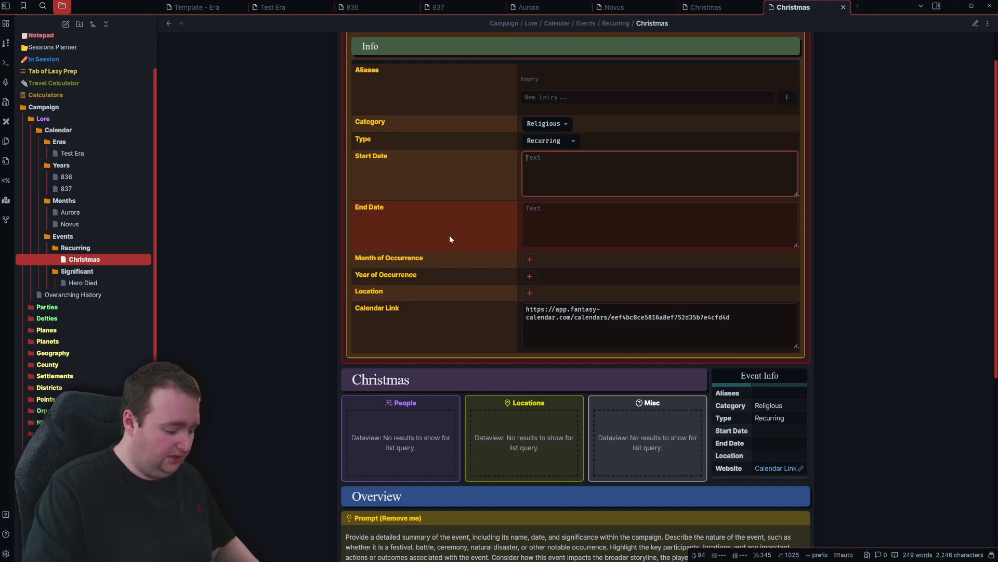
type("25th")
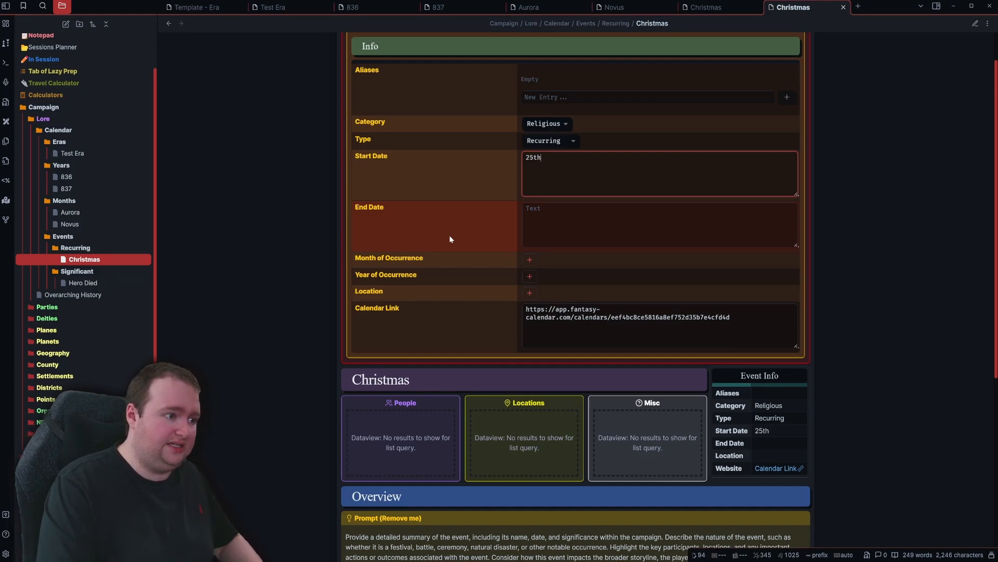
left_click(555, 233)
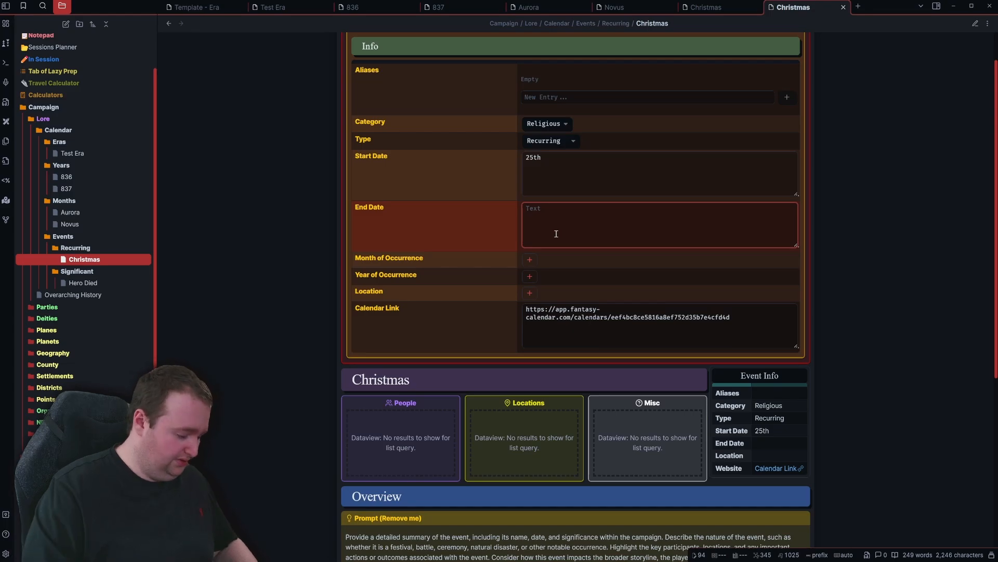
type("25th")
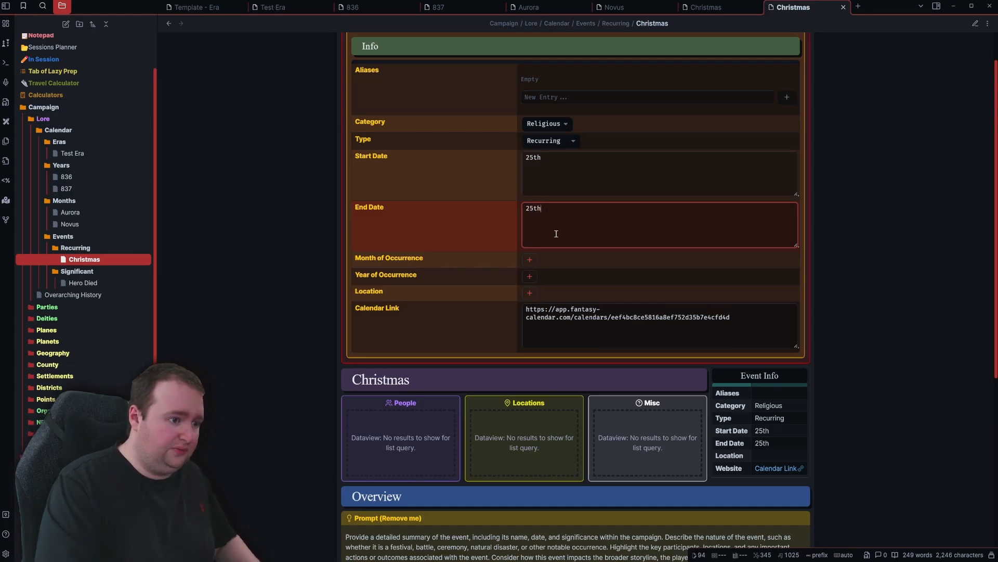
left_click(565, 172)
type("Au")
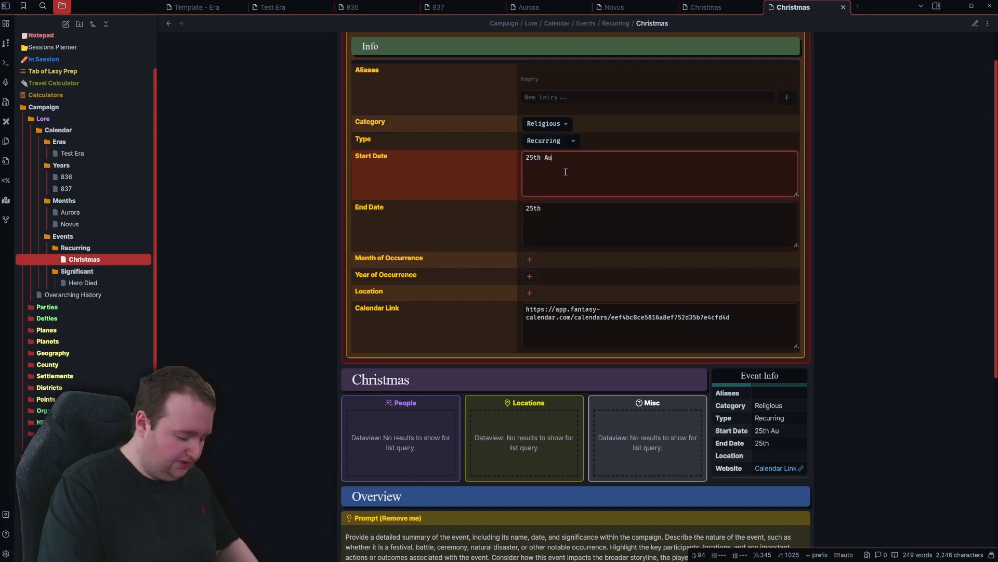
type("rora")
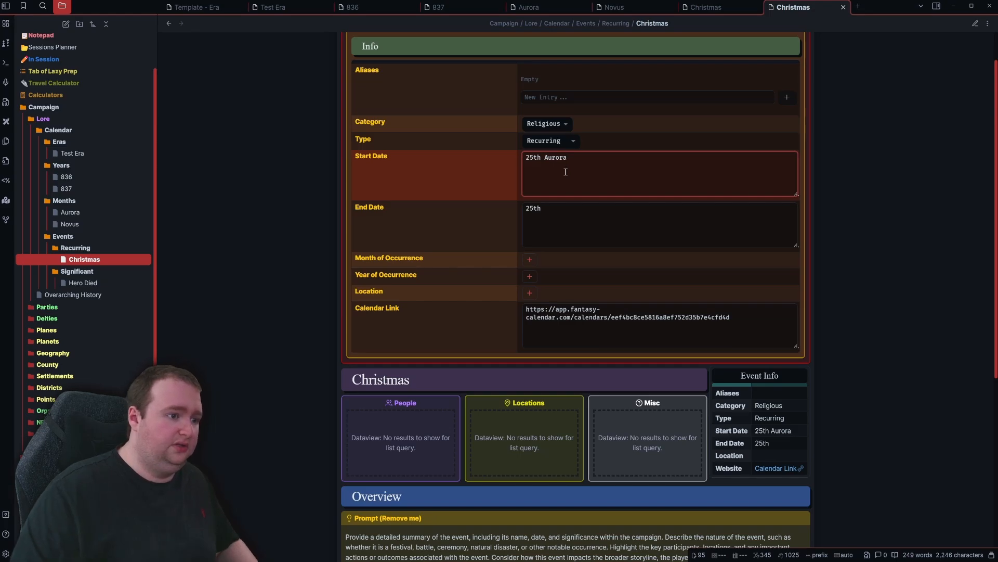
left_click(584, 227)
type("Aurora")
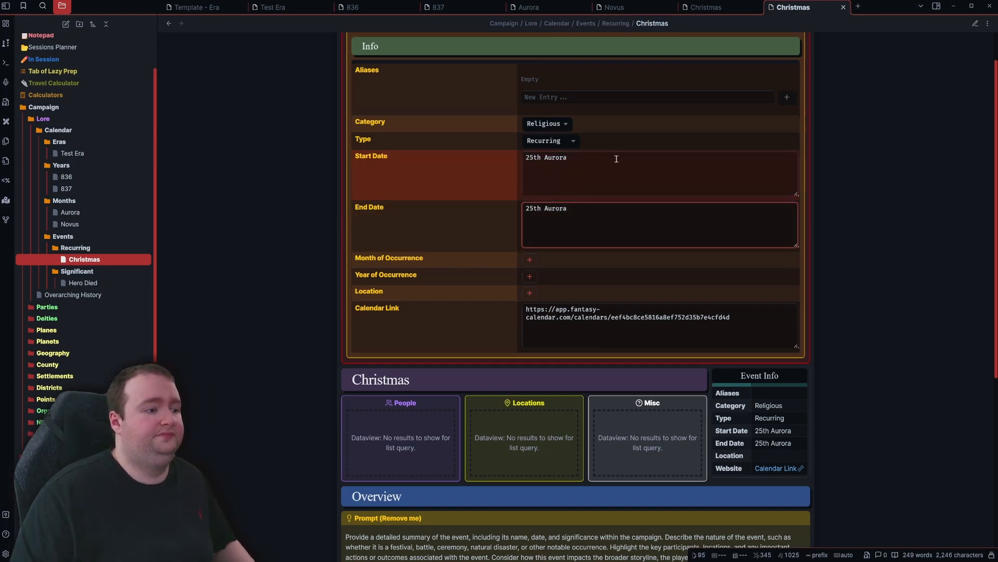
left_click(254, 293)
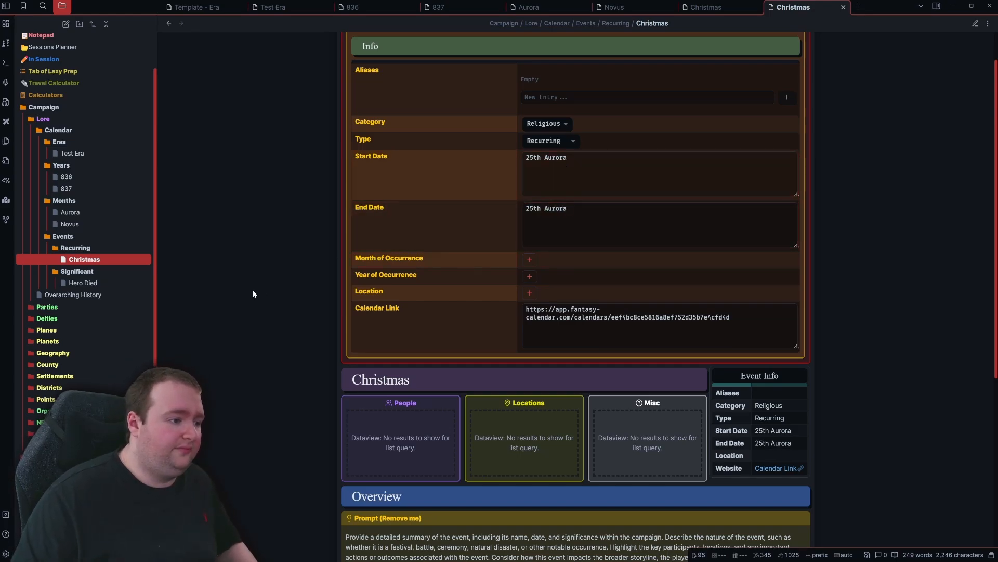
Set the Christmas event's Month of Occurrence to Aurora and collapse its Info and Metadata callouts.
left_click(532, 262)
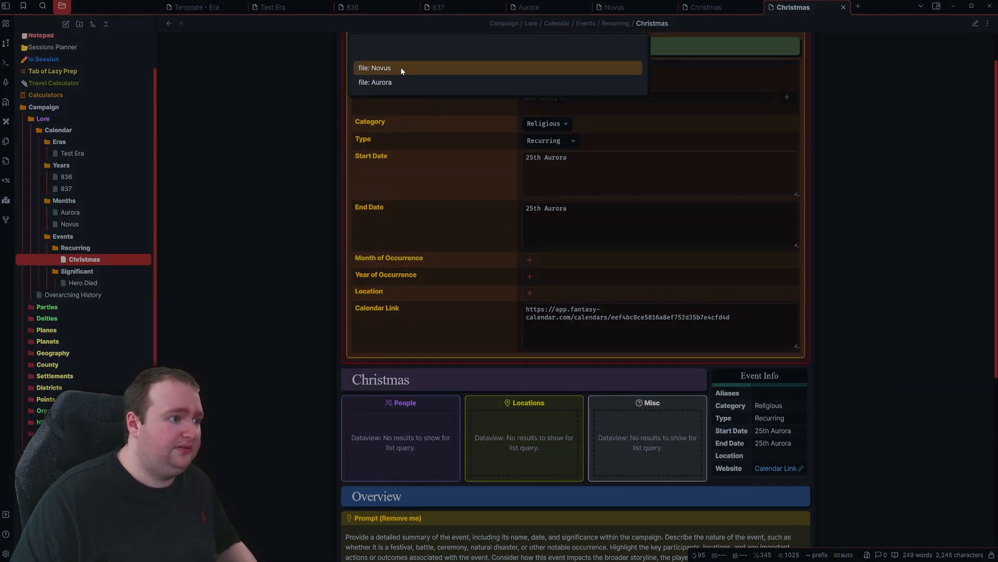
left_click(390, 83)
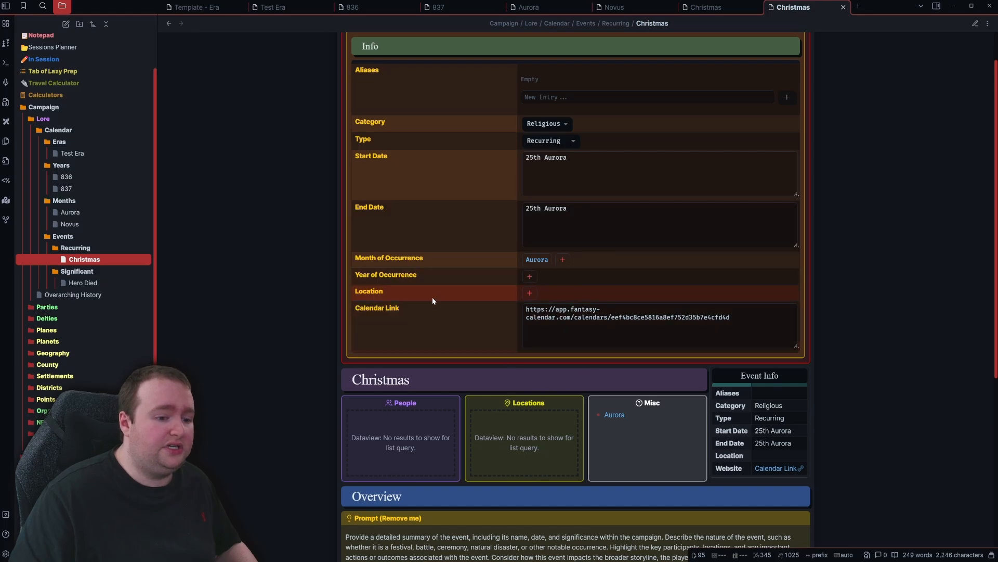
scroll(723, 164, "up", 1)
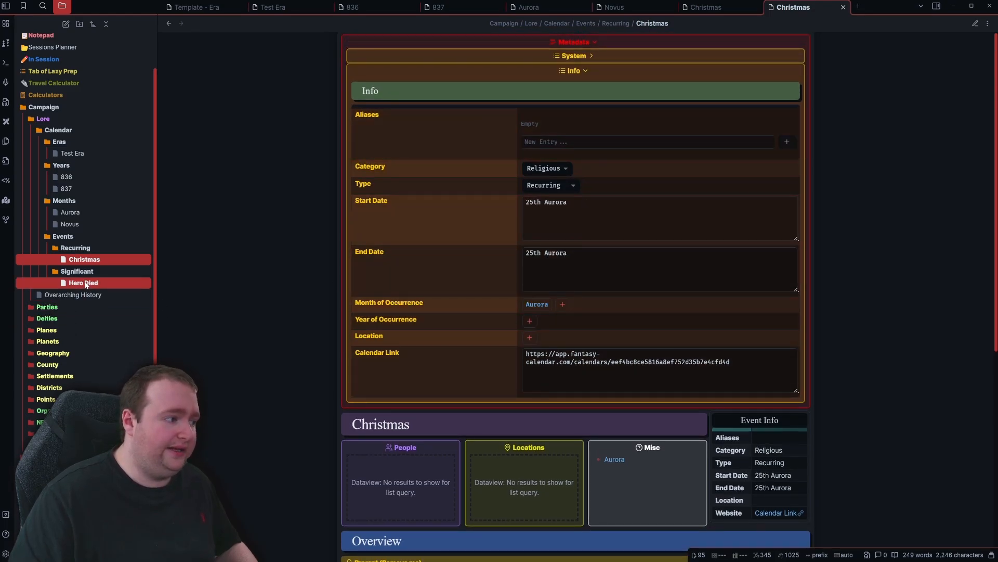
left_click(577, 71)
left_click(575, 42)
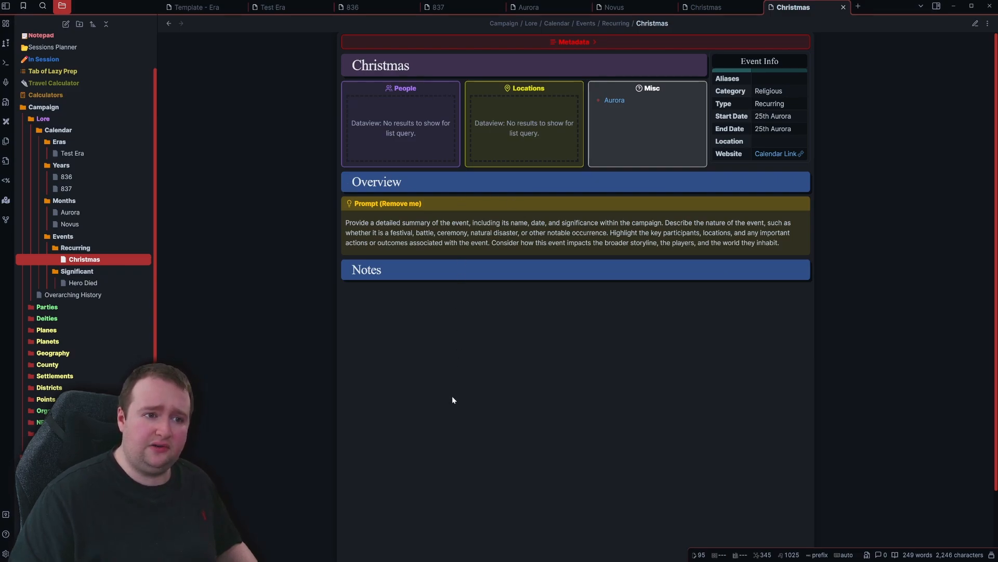
Open the Hero Died event note and set its Category to Secular and Type to Significant in the Info metadata.
left_click(82, 285)
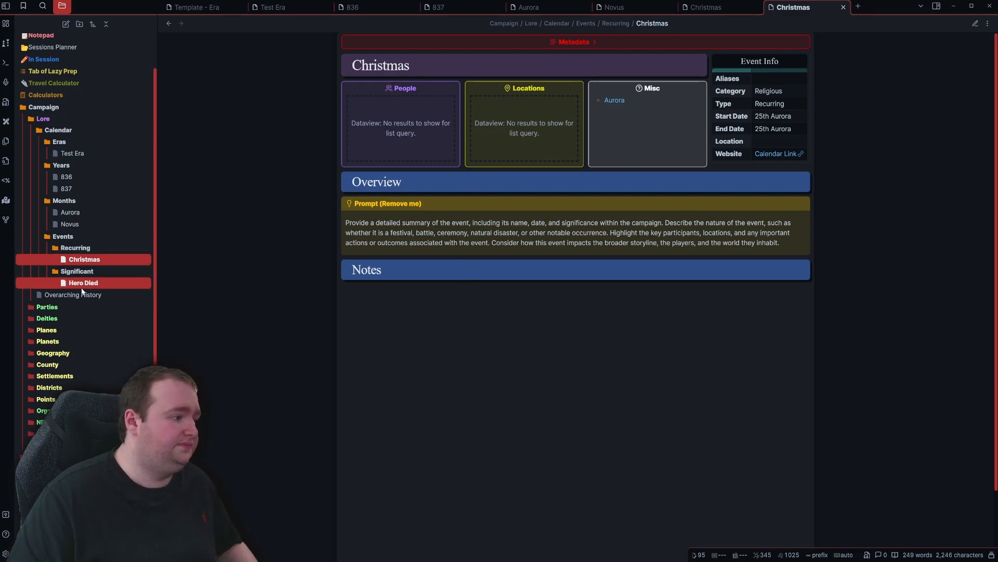
left_click(581, 45)
left_click(583, 70)
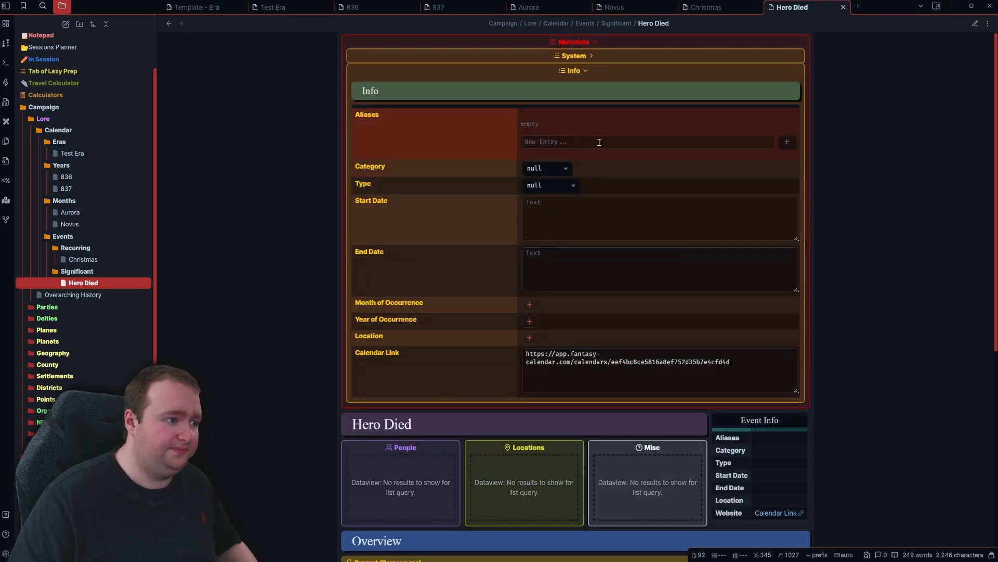
left_click(550, 194)
left_click(548, 187)
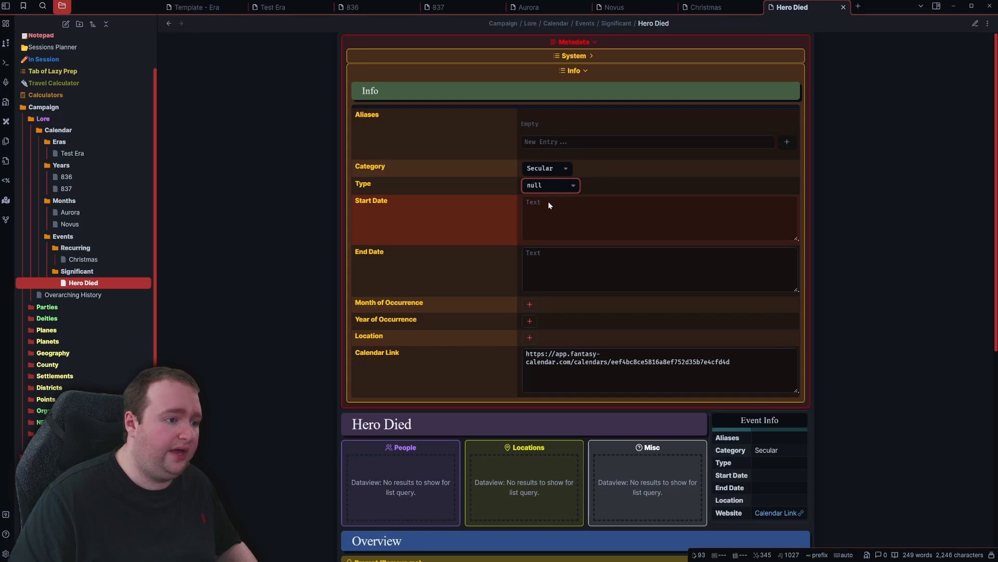
left_click(548, 202)
Set both the Start Date and End Date of the Hero Died event to 4th Novus.
left_click(556, 224)
type("4th")
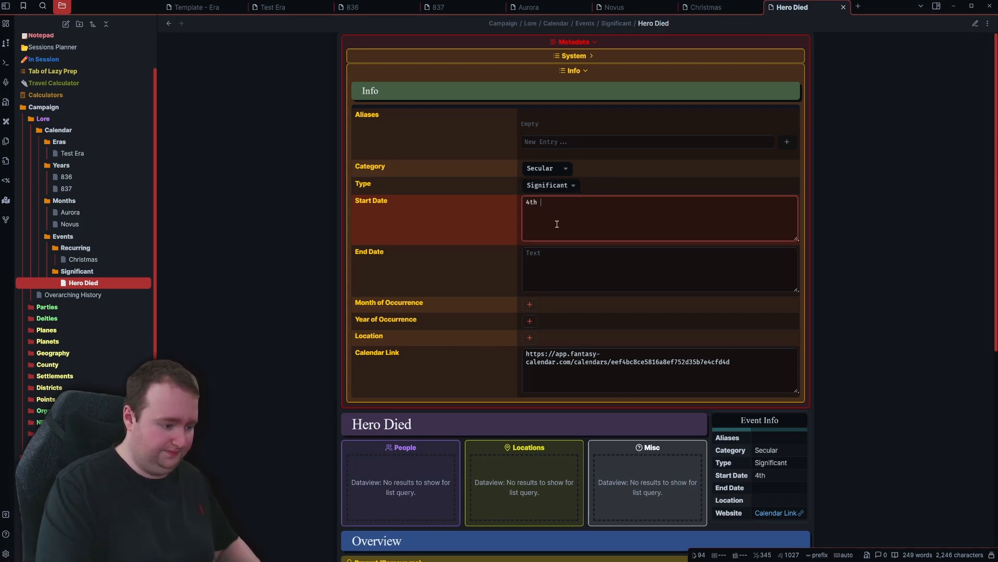
type(" Novus")
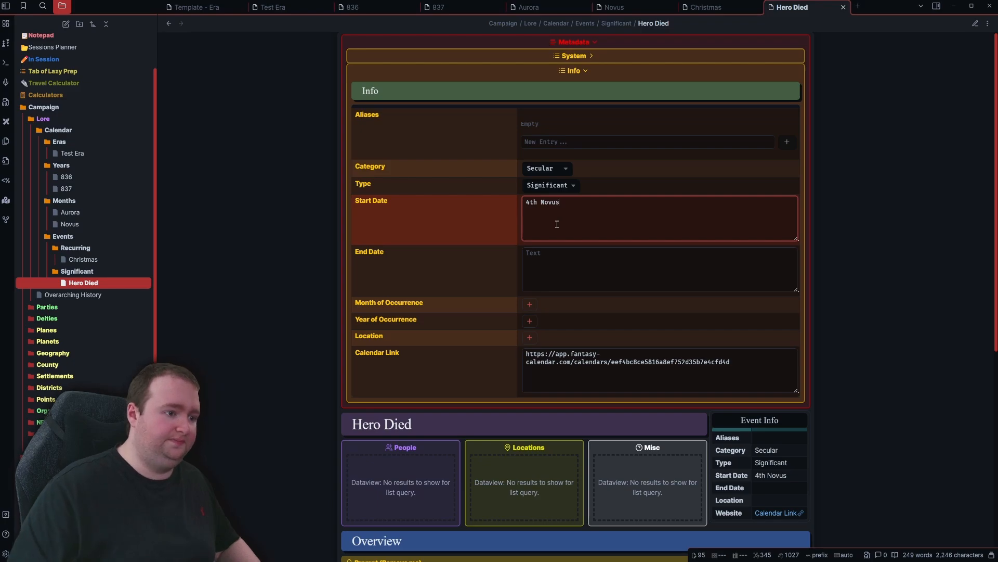
left_click(560, 260)
type("4 ")
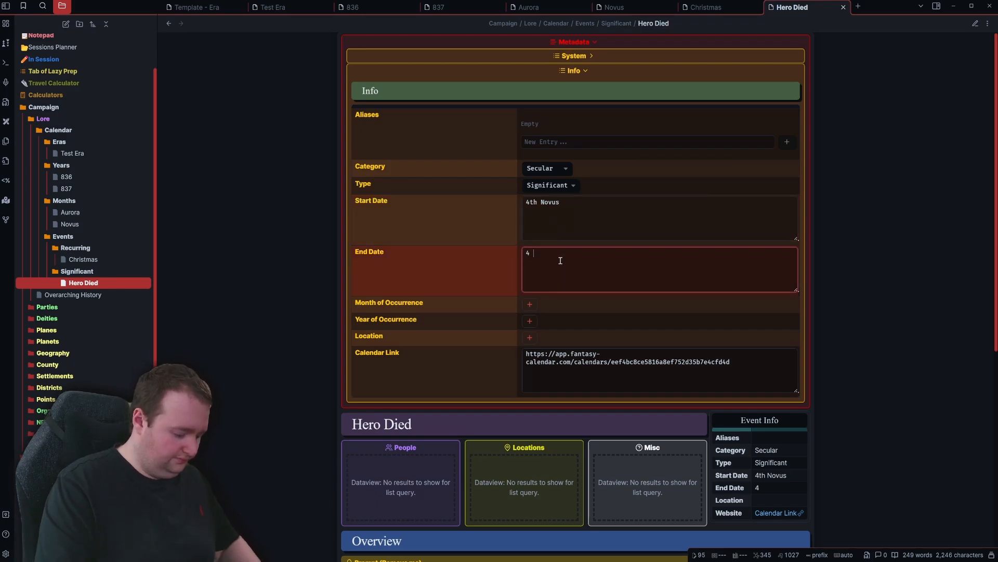
type("th Novus")
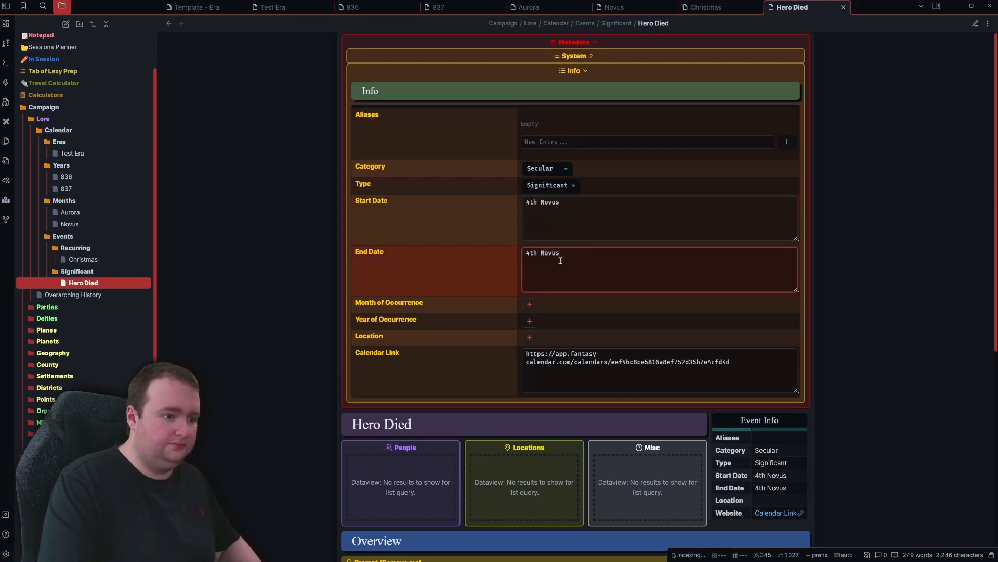
Link the Hero Died event to the month Novus, the year 836 and the location Kolberdon.
left_click(529, 304)
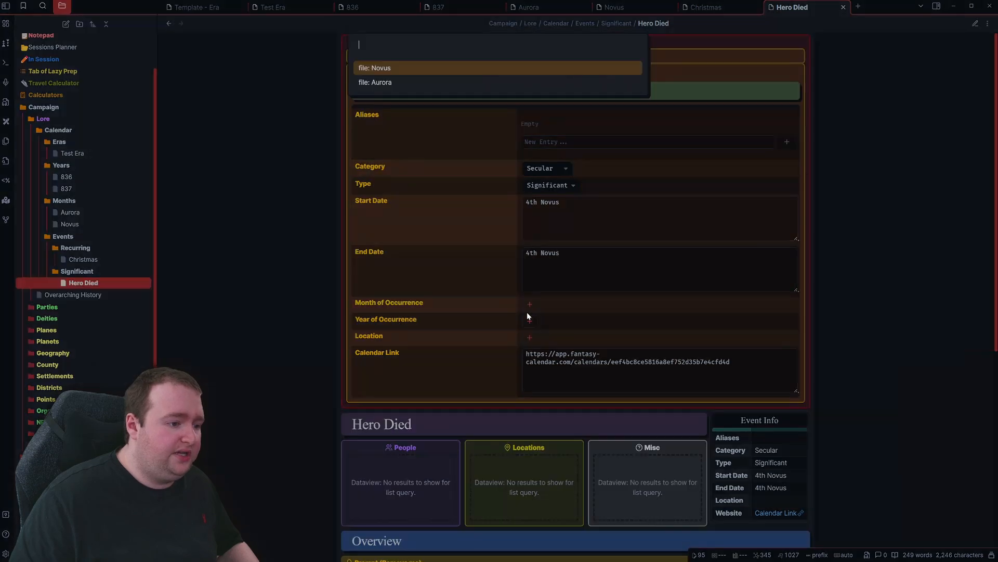
left_click(379, 68)
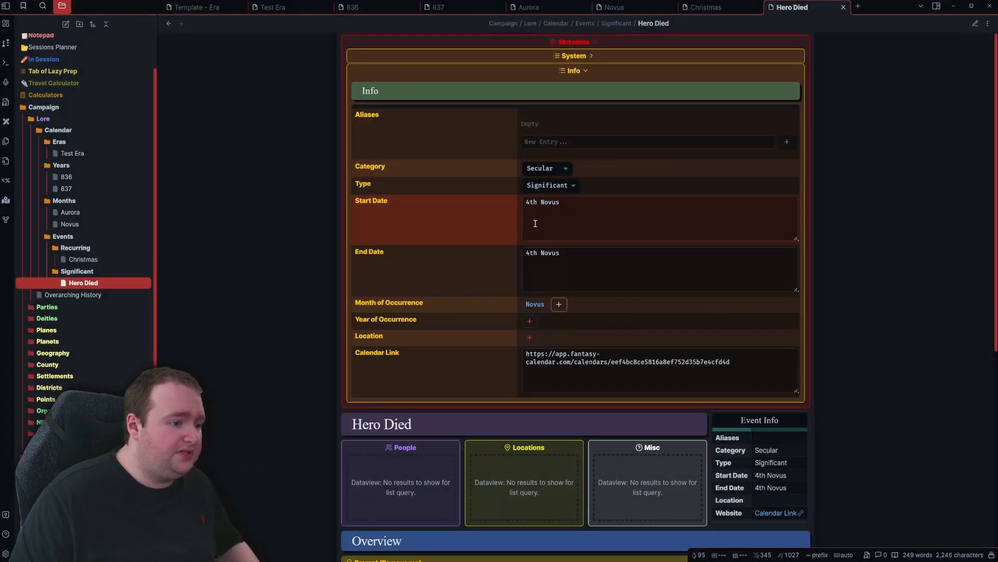
left_click(530, 321)
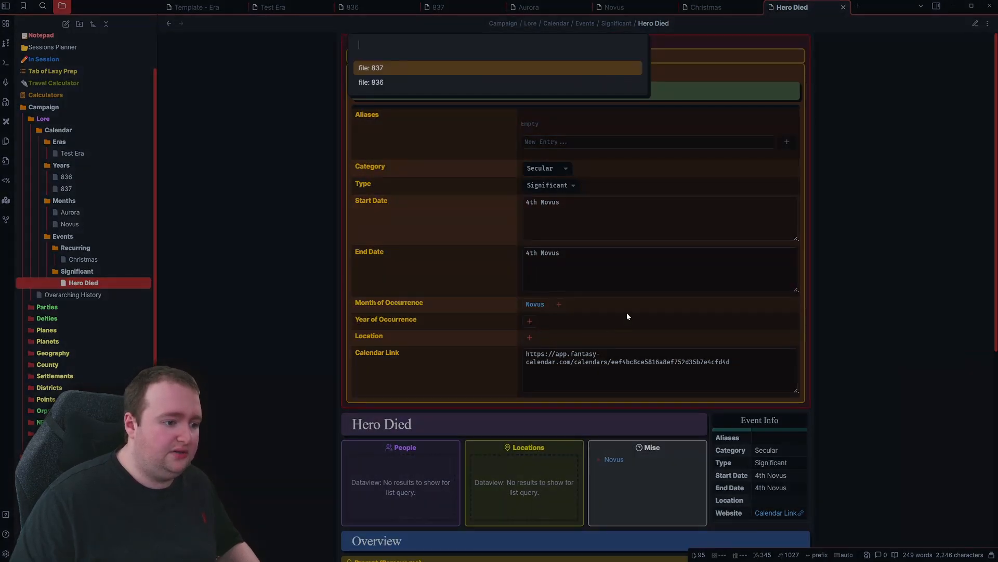
left_click(390, 82)
left_click(533, 342)
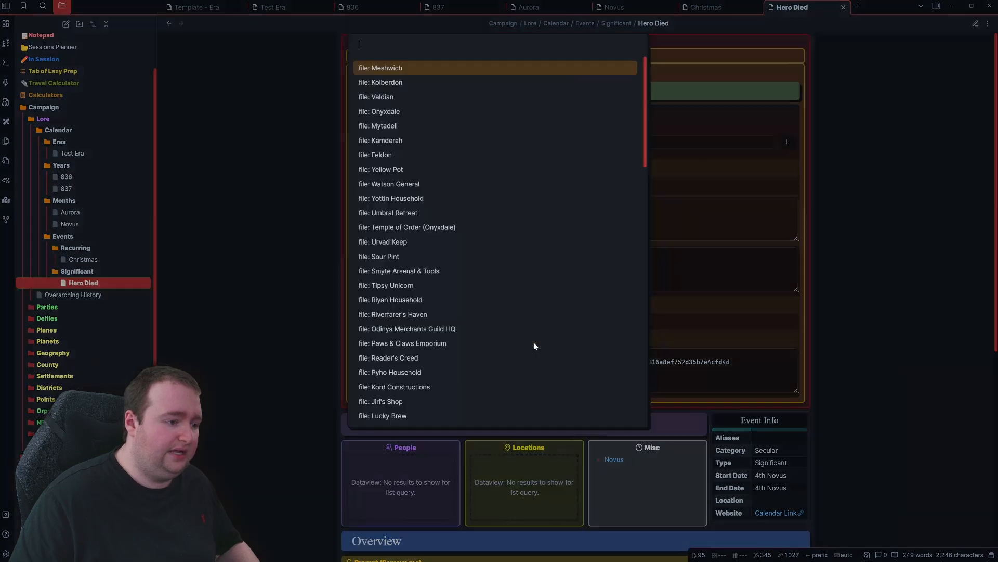
left_click(414, 84)
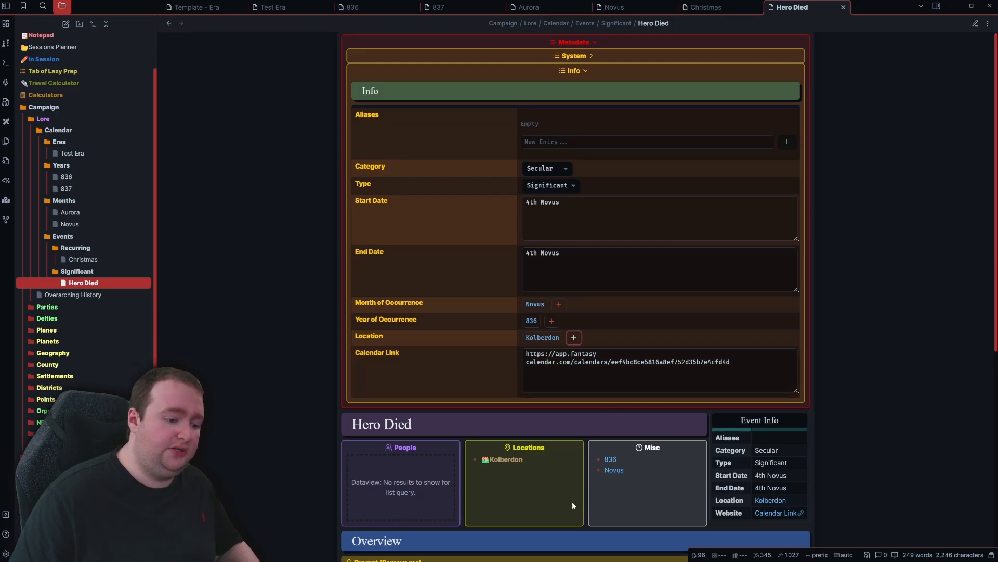
Switch to Fantasy Calendar in the browser and start a new event named Hero Died on day 4 of Novus, 836.
left_click(529, 551)
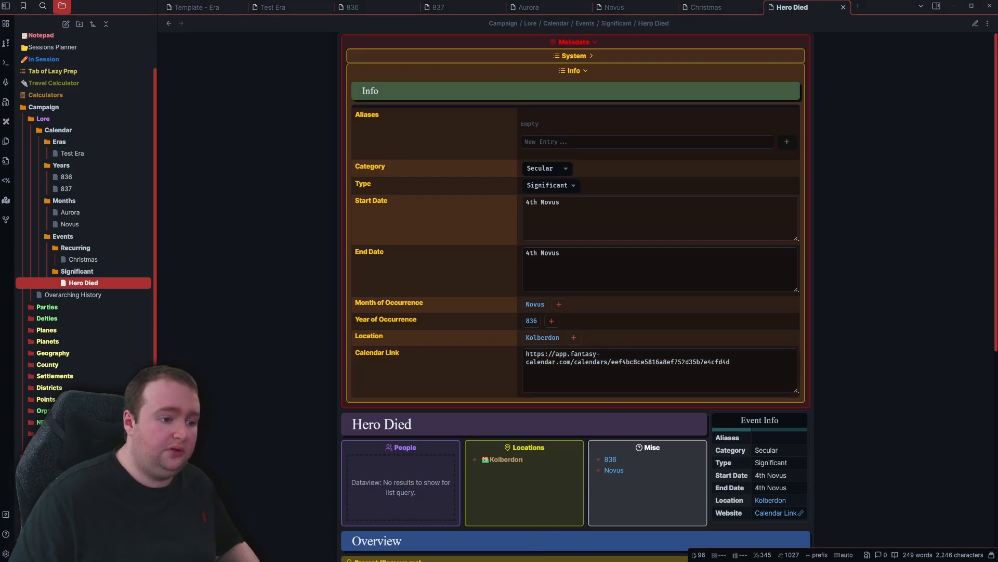
left_click(444, 495)
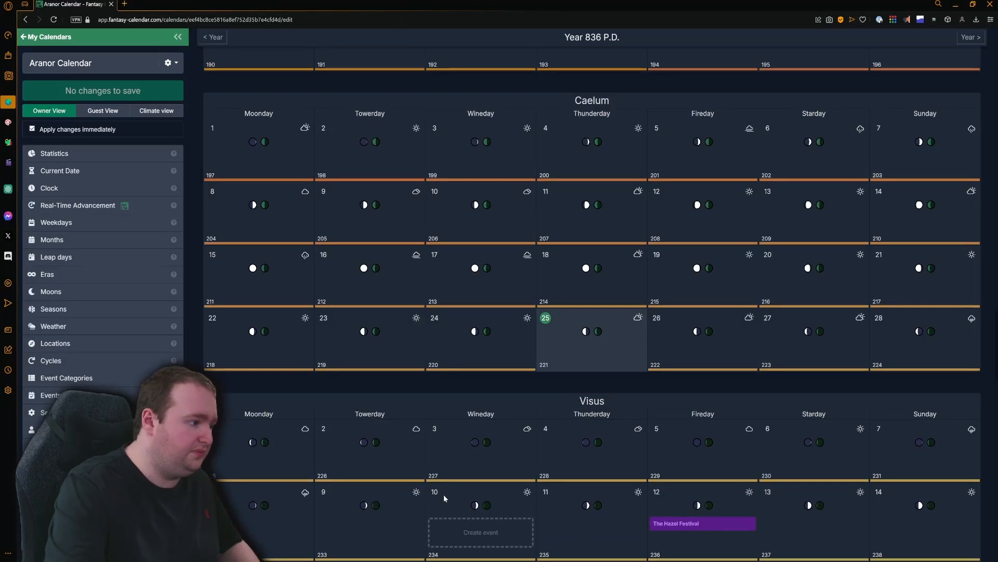
scroll(377, 369, "up", 20)
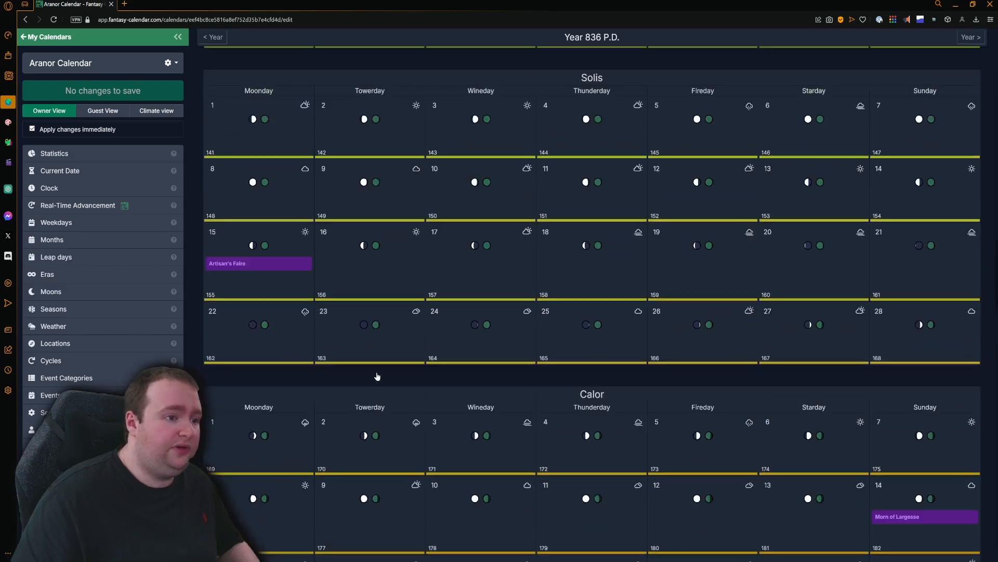
scroll(378, 370, "up", 20)
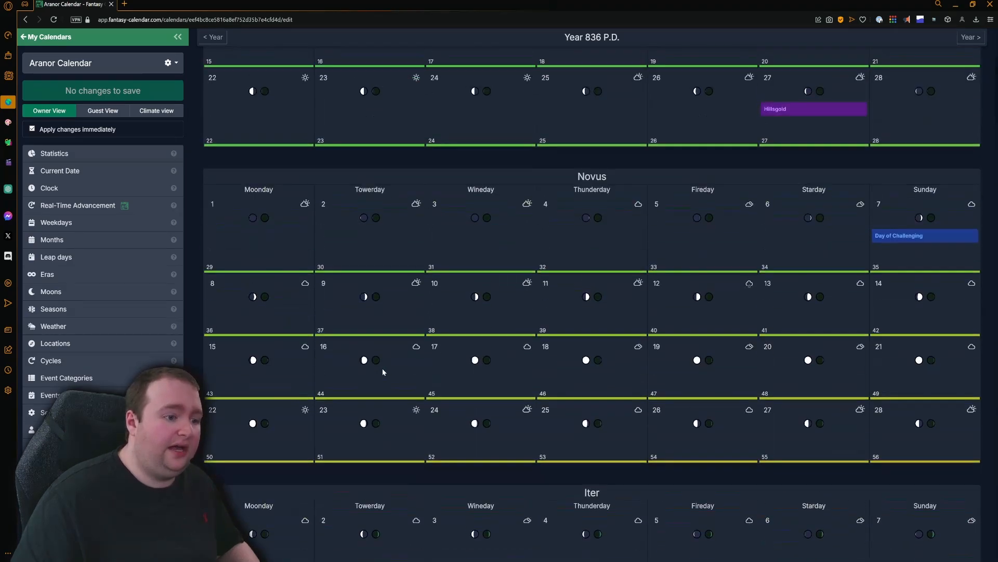
scroll(383, 369, "up", 2)
scroll(374, 371, "down", 2)
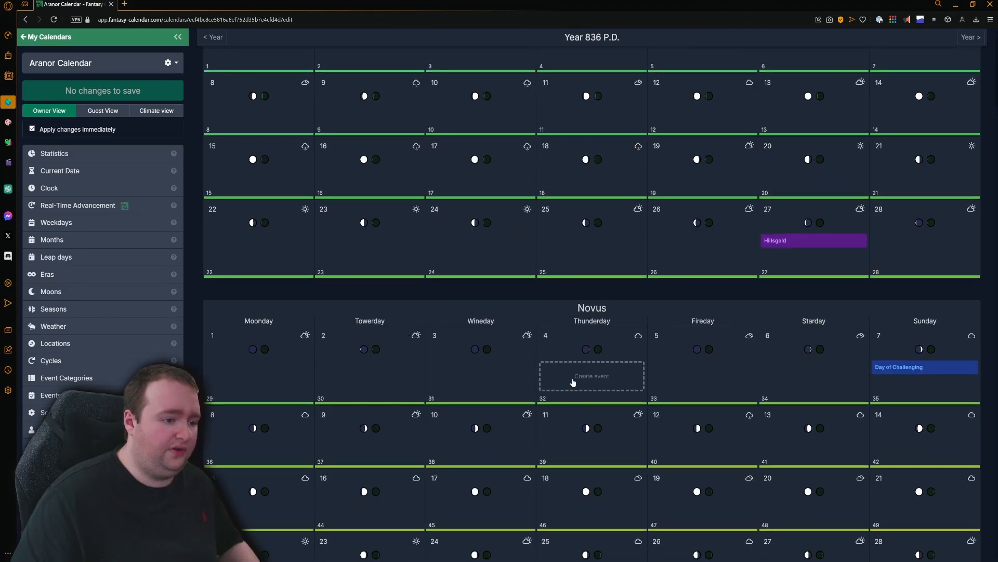
scroll(554, 359, "down", 2)
left_click(555, 289)
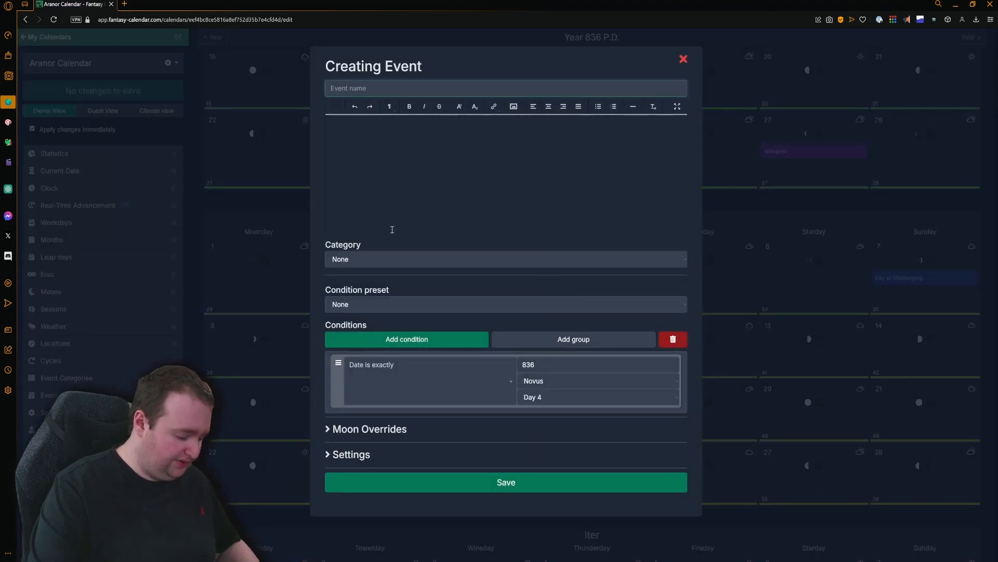
type("Hero Dle")
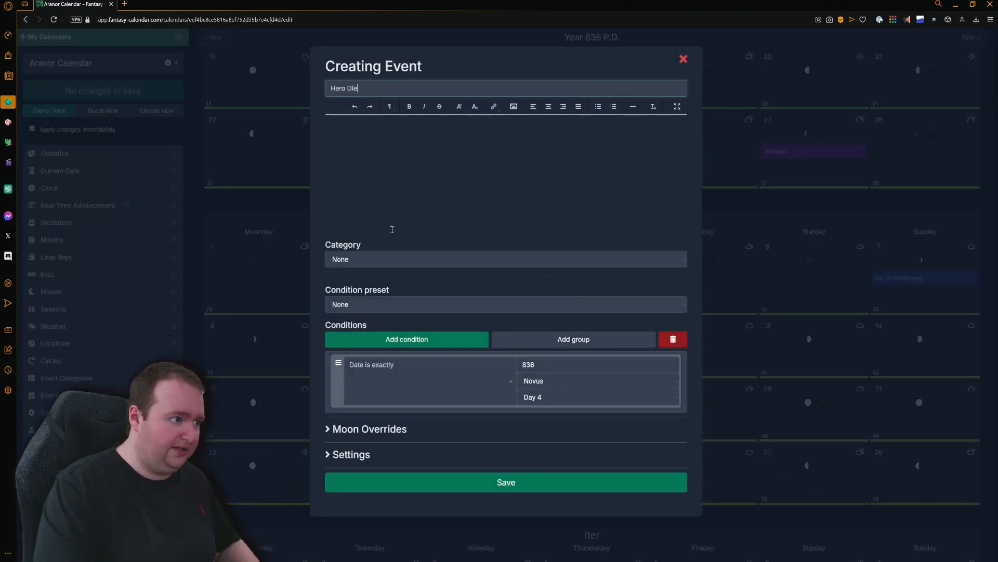
type("d")
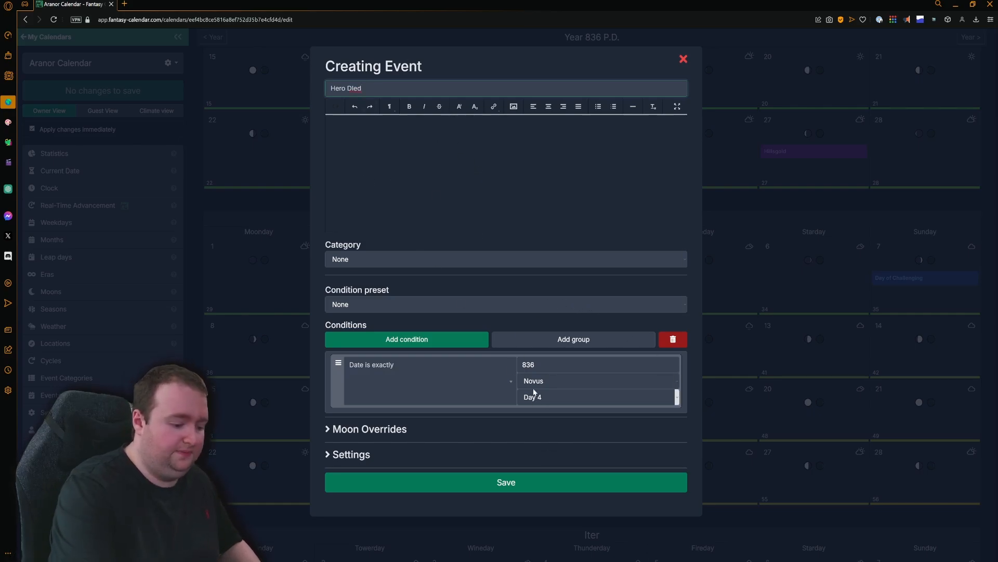
Switch back to Obsidian and copy the Obsidian URL of the Hero Died note.
key("alt+Tab")
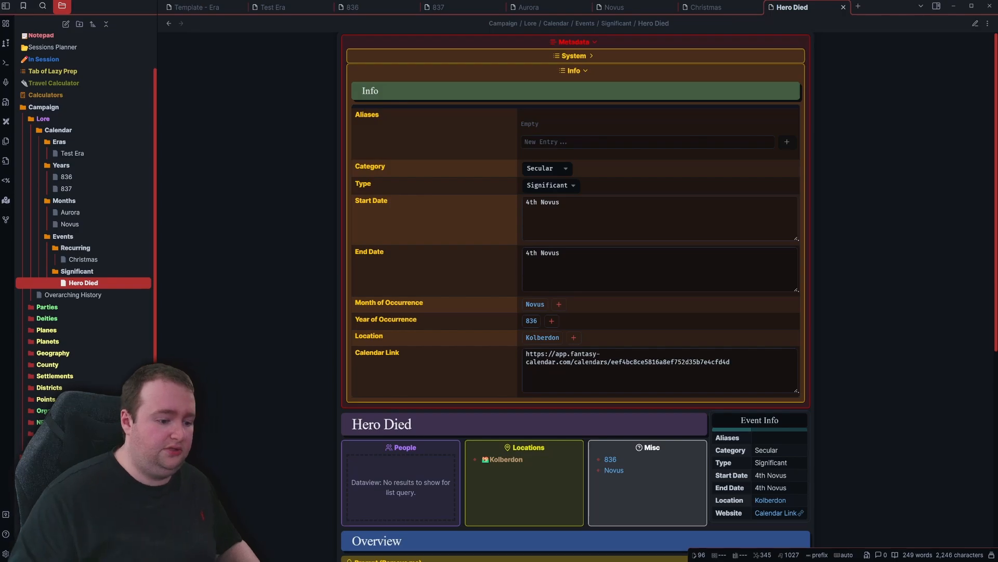
scroll(350, 320, "down", 4)
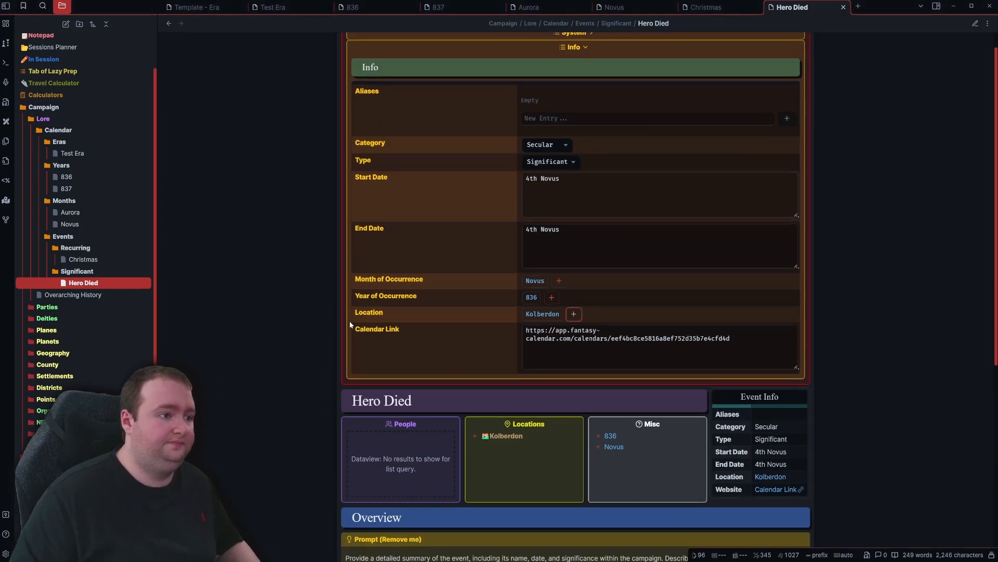
right_click(93, 282)
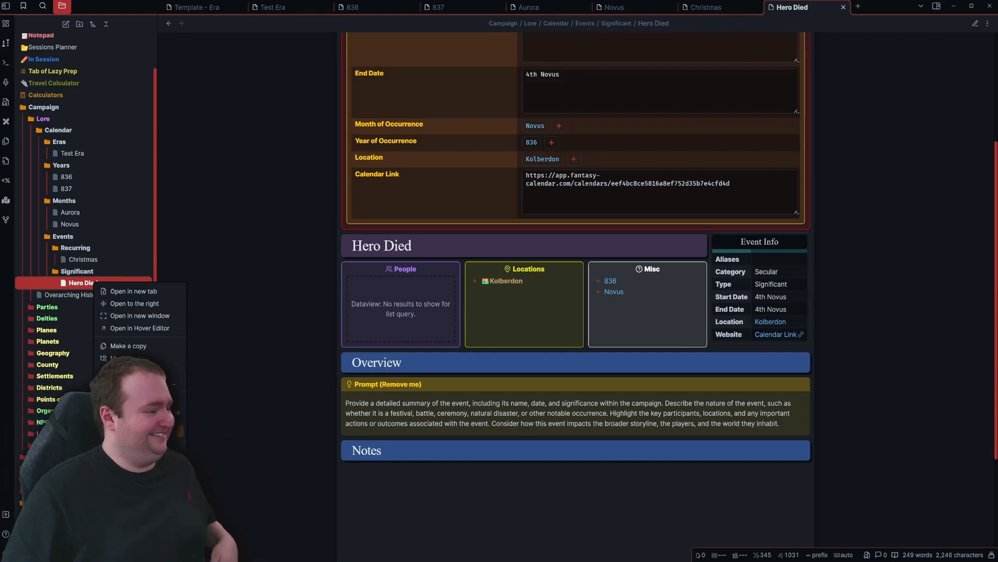
left_click(137, 401)
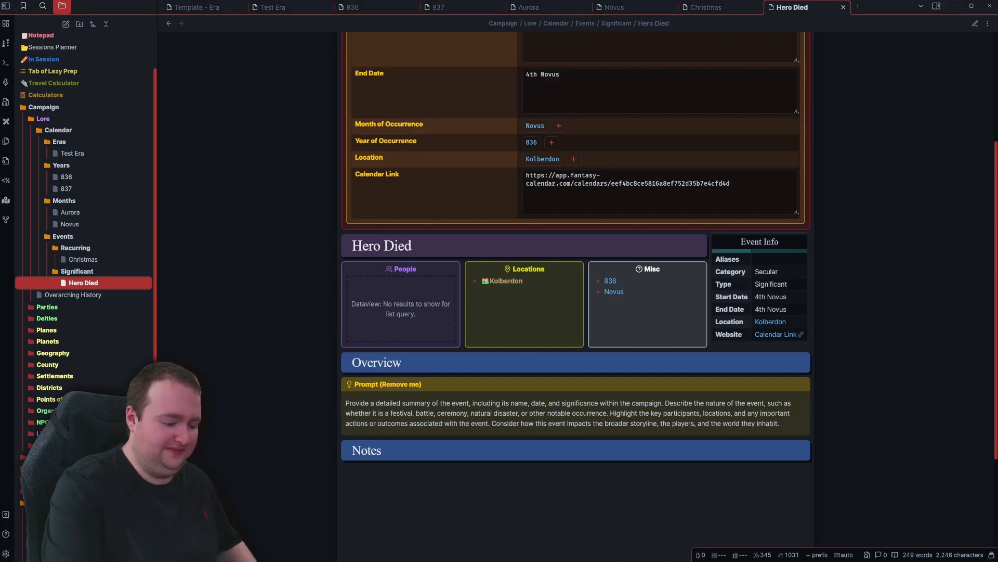
Return to Fantasy Calendar and enter "Obsidian Note" as the new event's description.
key("alt+Tab")
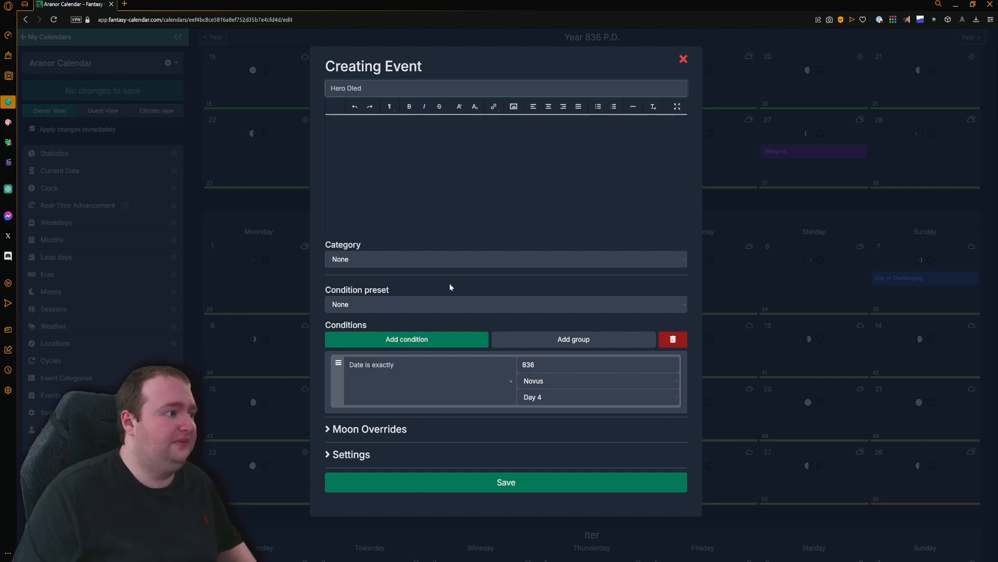
left_click(408, 167)
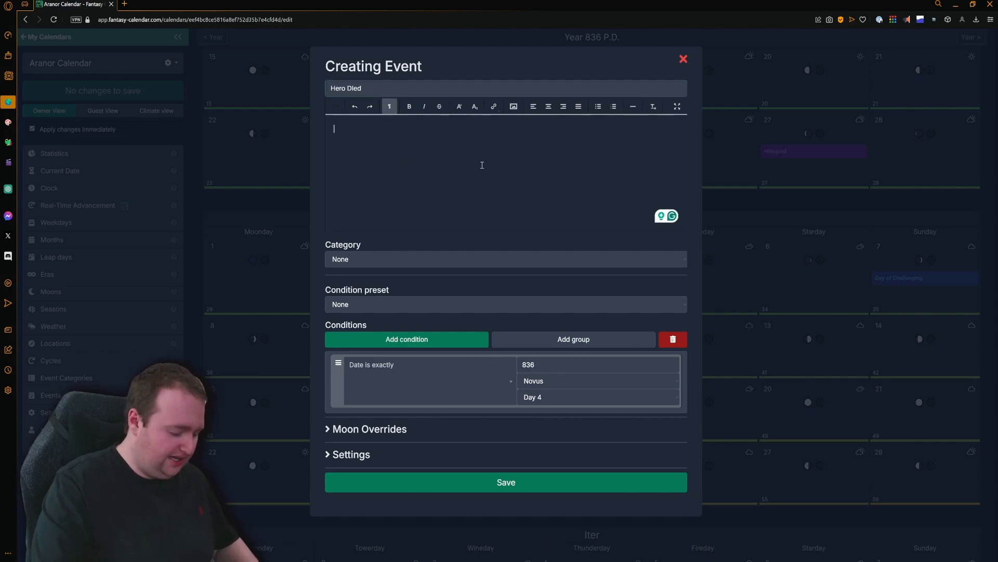
type("Obsid")
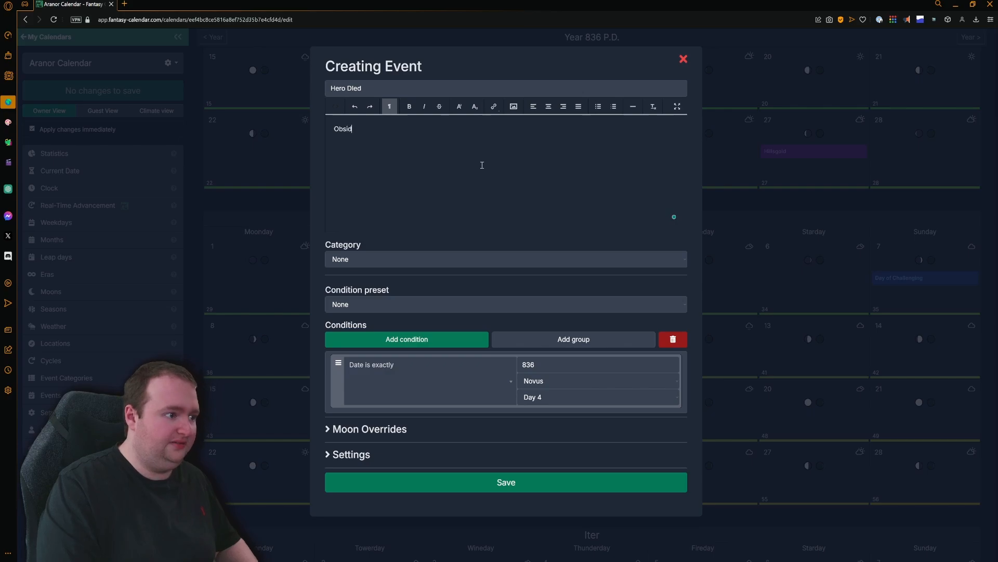
type("ian Note")
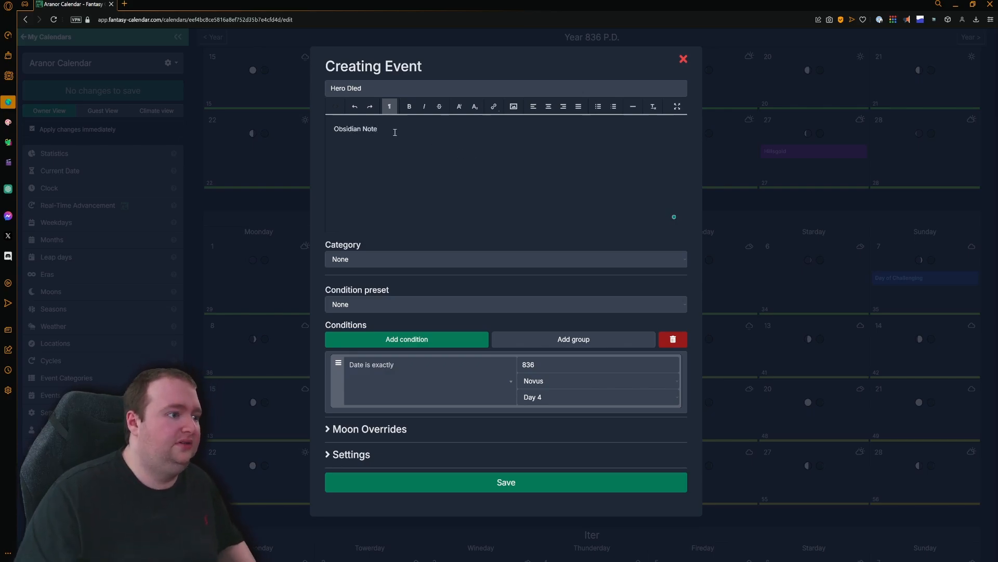
Link the description text "Obsidian Note" to the copied Obsidian URL of the Hero Died note and save the new event.
left_click_drag(395, 129, 322, 138)
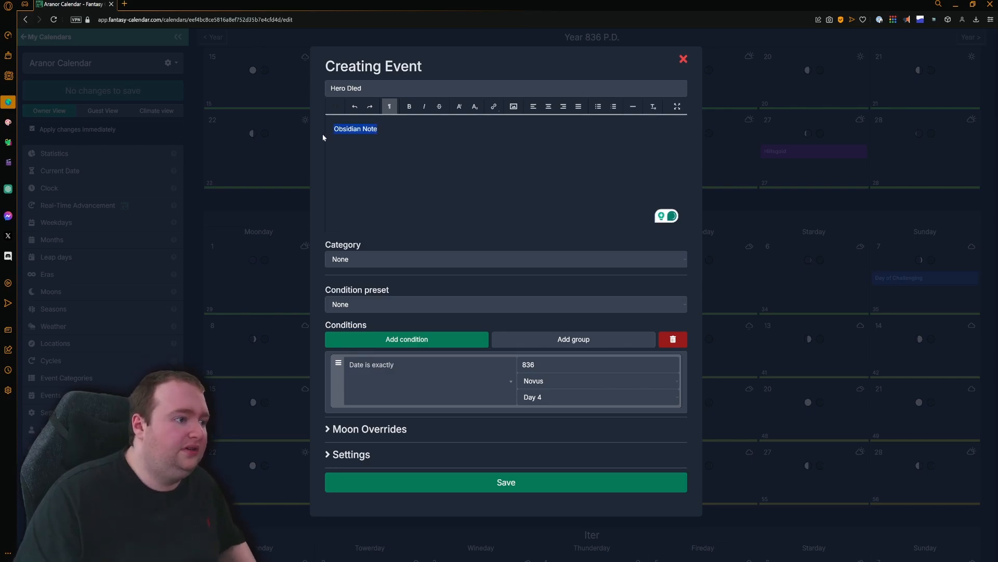
left_click(493, 106)
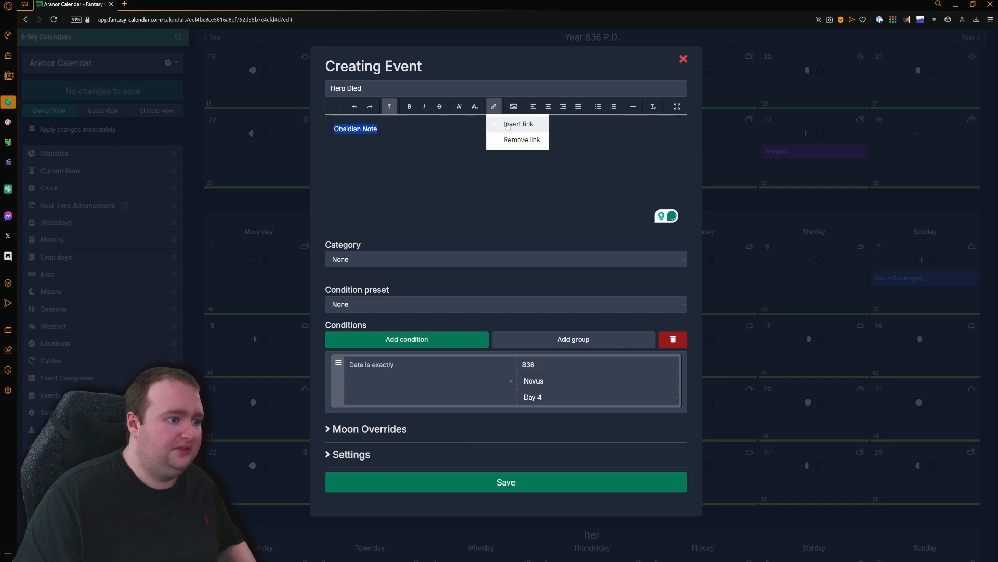
left_click(508, 126)
key("ctrl+v")
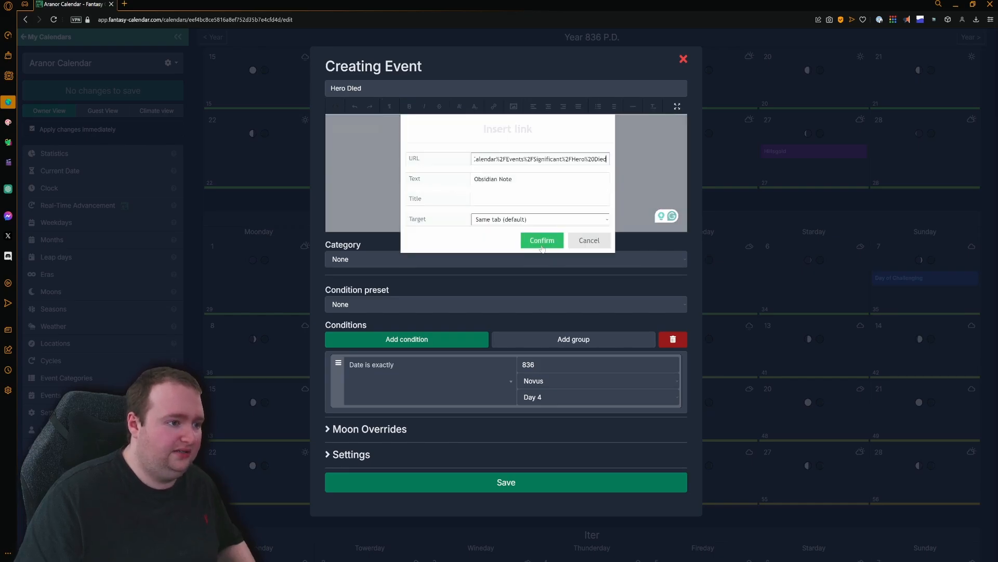
left_click(539, 240)
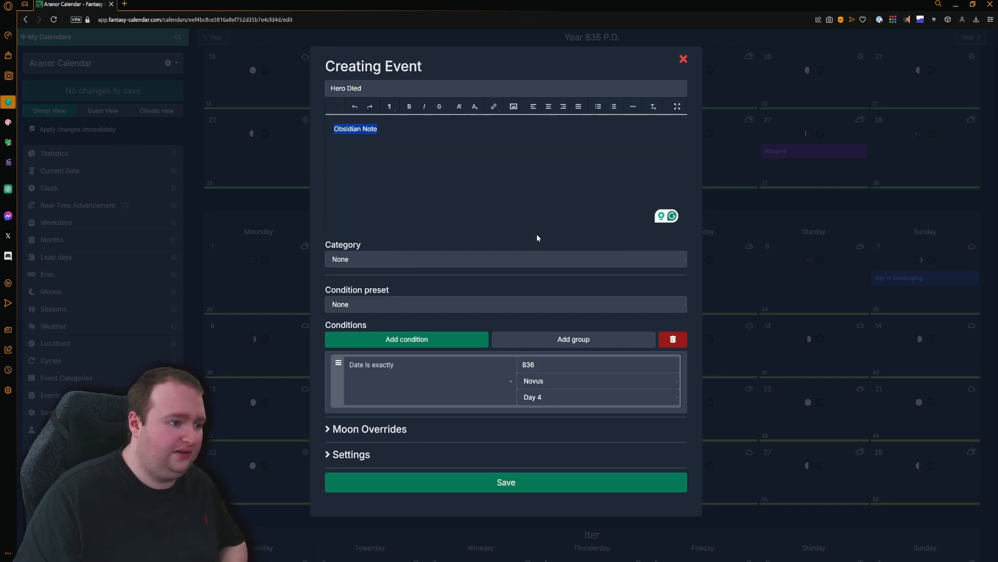
left_click(460, 489)
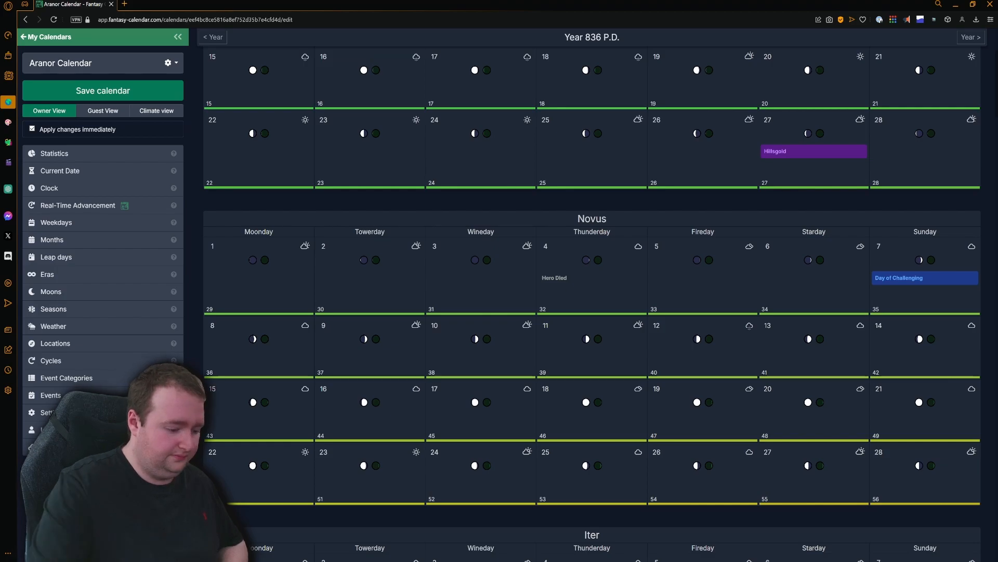
Switch to Obsidian, bring up the Hero Died note and expand the Info section of its metadata.
key("alt+Tab")
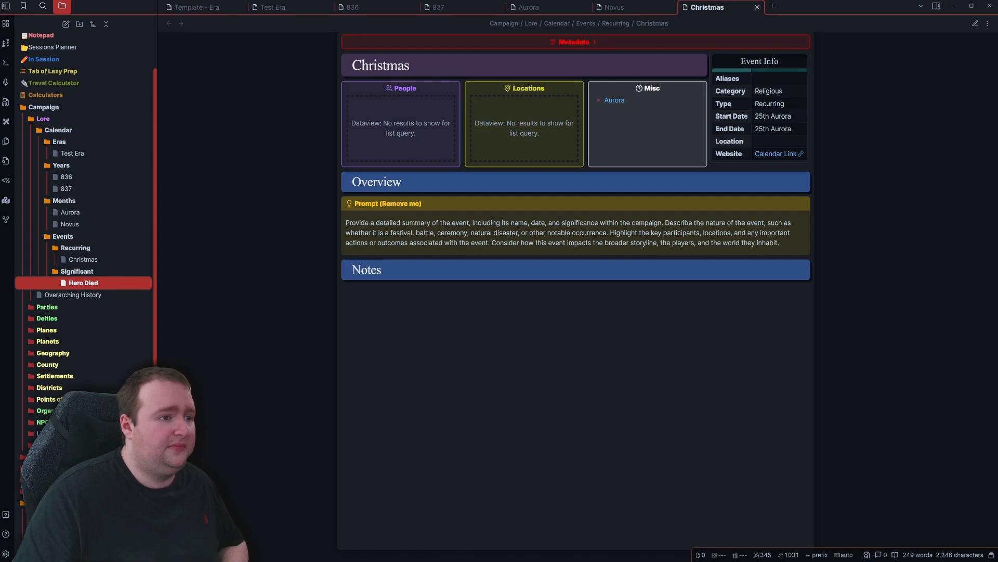
key("Return")
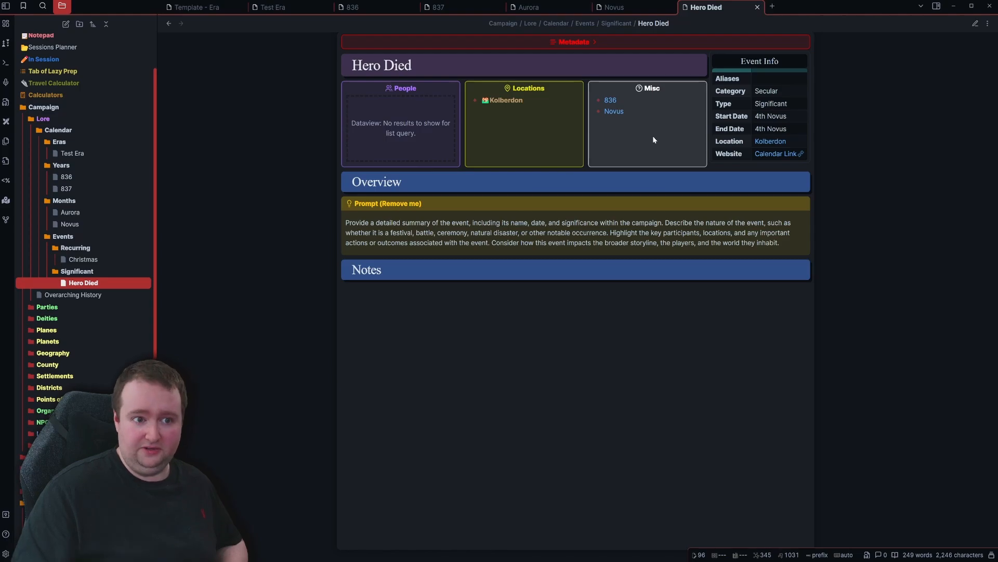
left_click(566, 43)
left_click(584, 71)
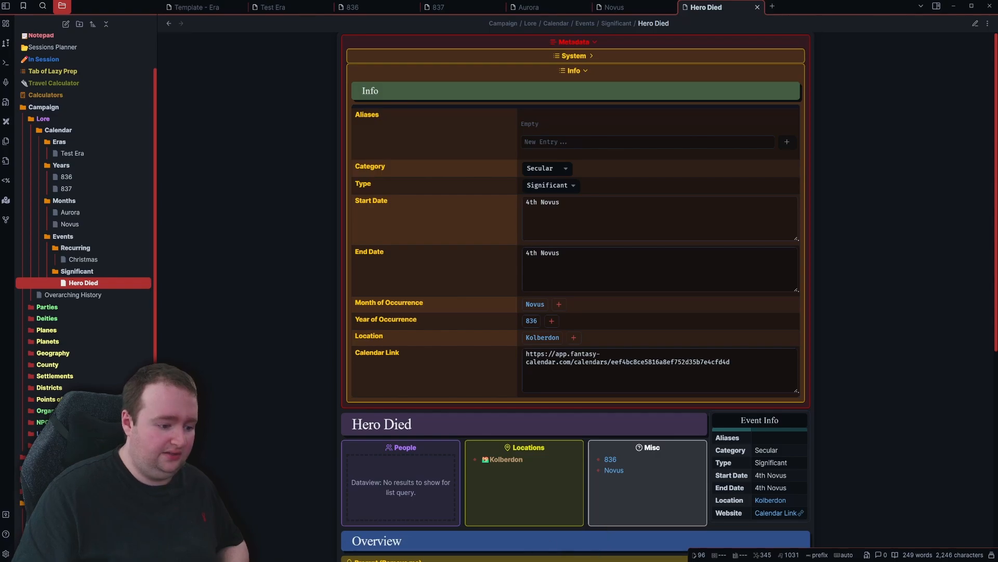
Return to Fantasy Calendar, close the Hero Died event details and copy the link to the date 4 Novus, 836.
key("alt+Tab")
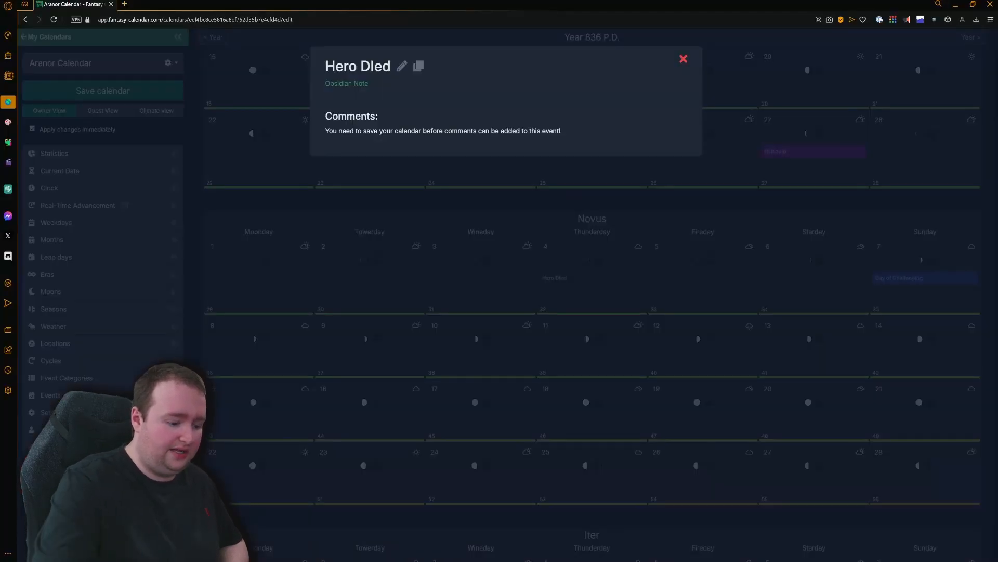
left_click(683, 59)
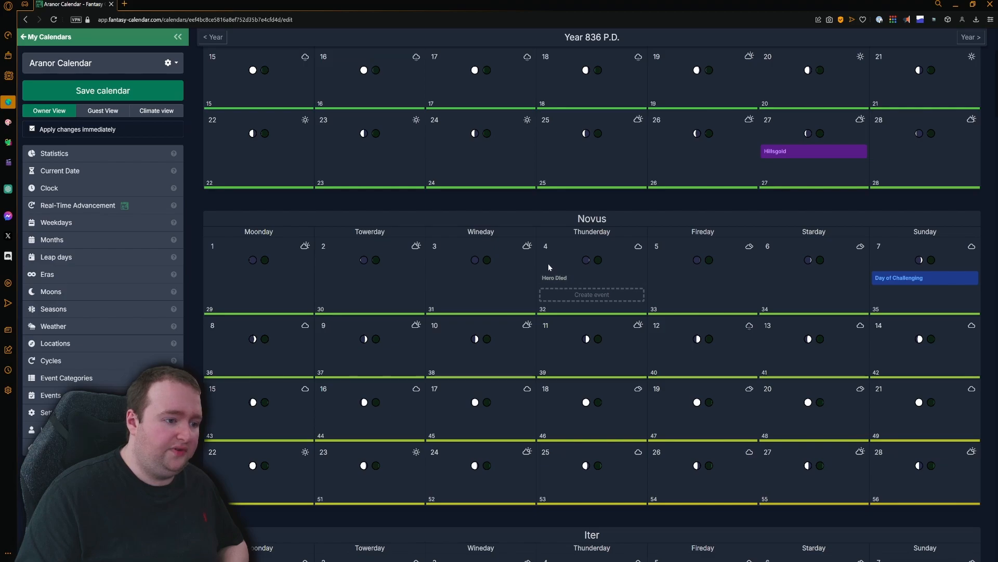
right_click(552, 308)
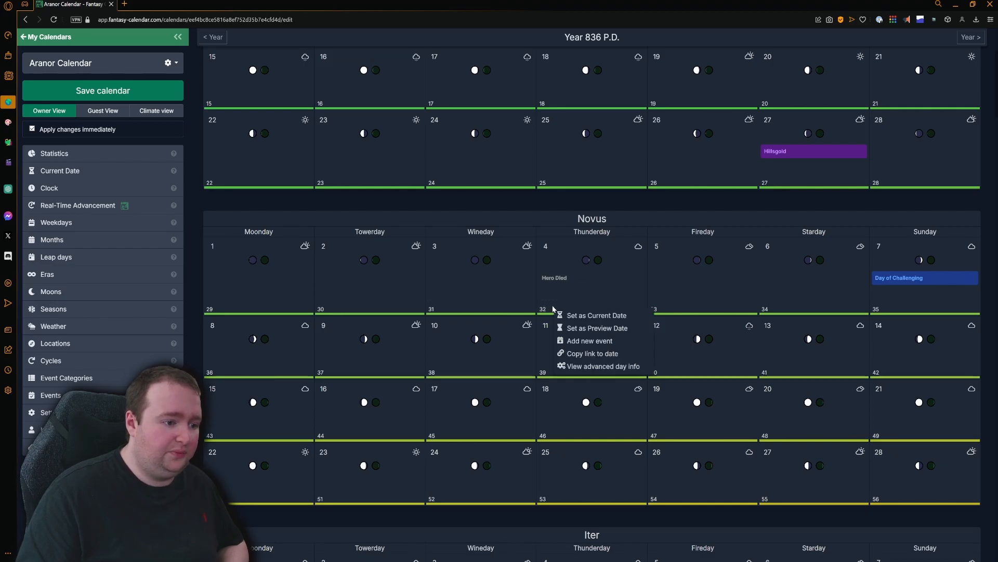
left_click(587, 354)
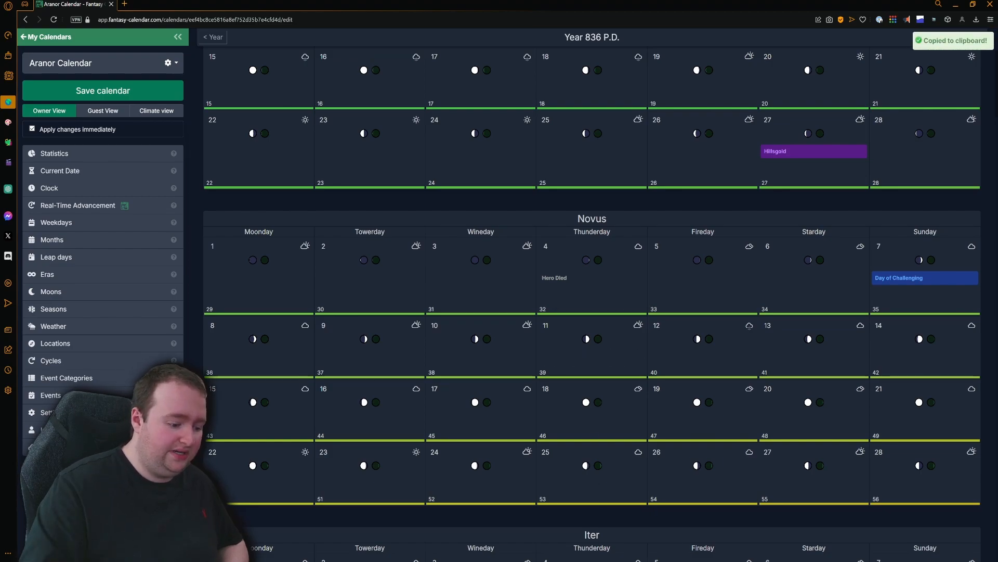
Switch back to Obsidian and replace the Hero Died note's Calendar Link with the copied date link.
key("alt+Tab")
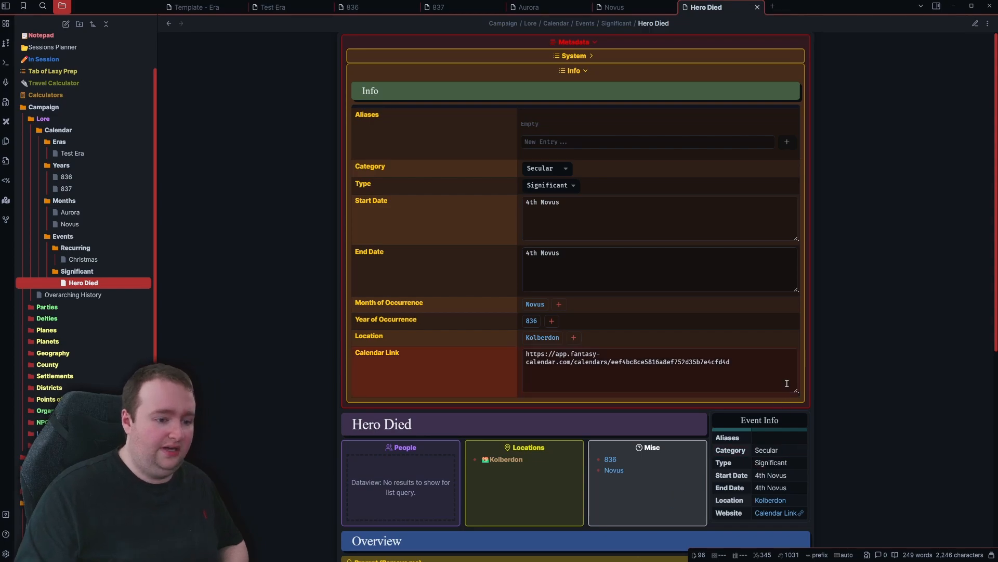
left_click_drag(753, 380, 492, 350)
key("ctrl+v")
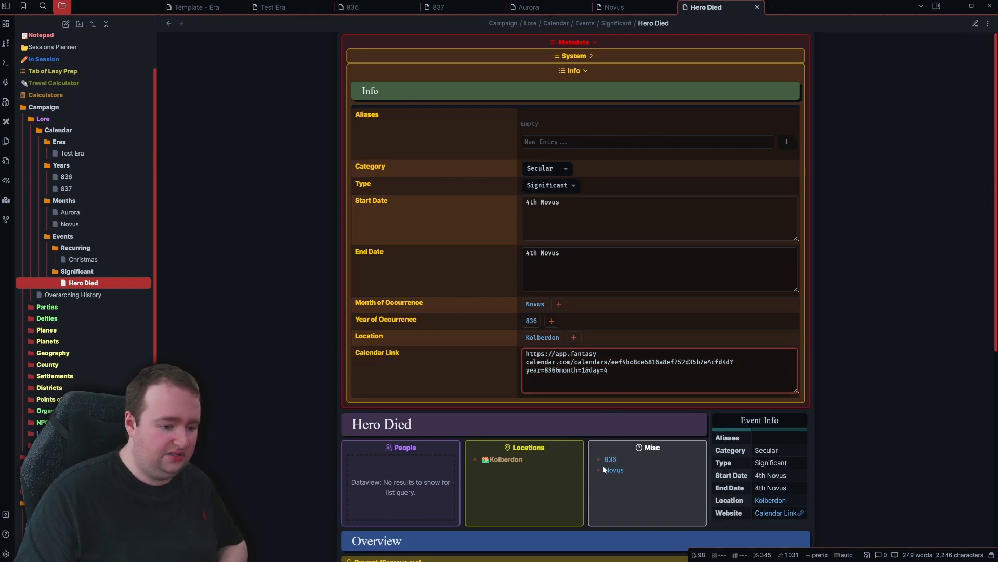
Switch to the calendar page opened in the browser and check the highlighted date 4 Novus in year 836.
key("alt+Tab")
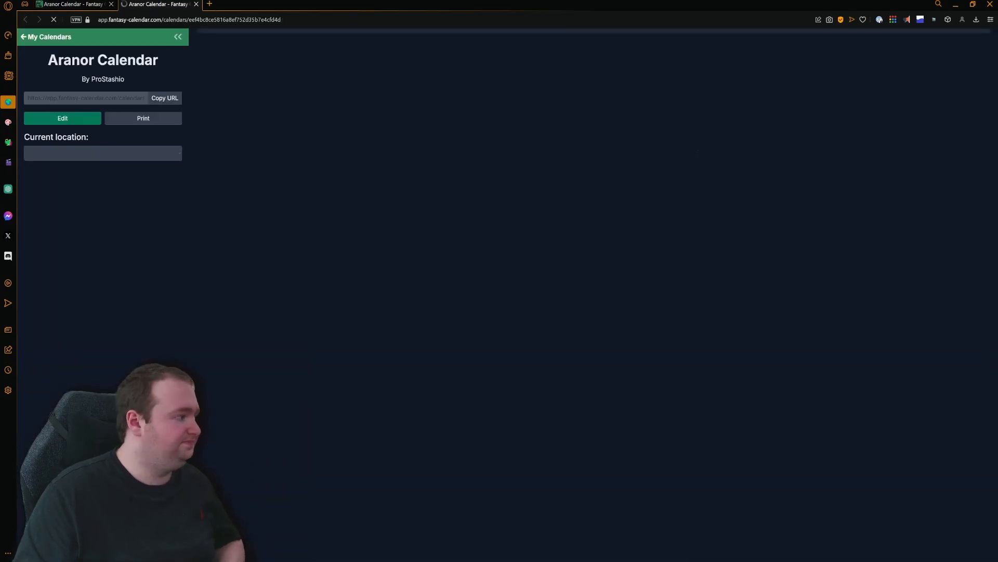
scroll(474, 310, "down", 3)
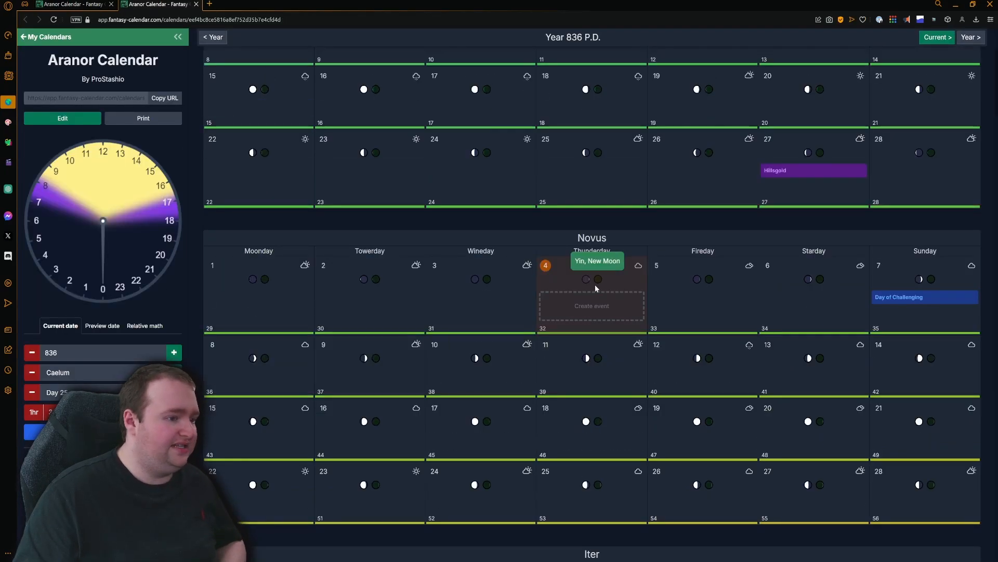
mouse_move(584, 281)
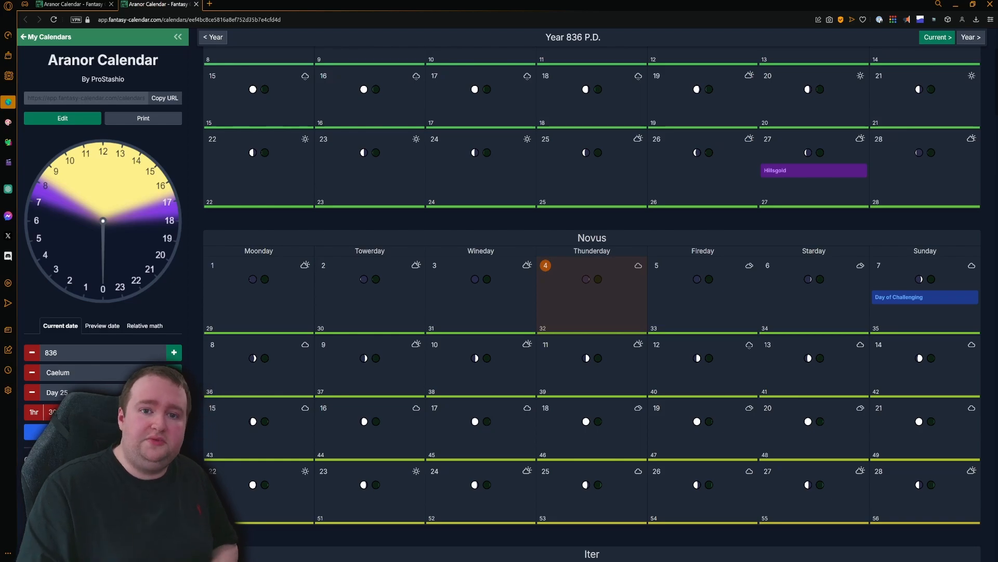
Switch back to Obsidian and view the recurring events in the Aurora month note.
key("alt+Tab")
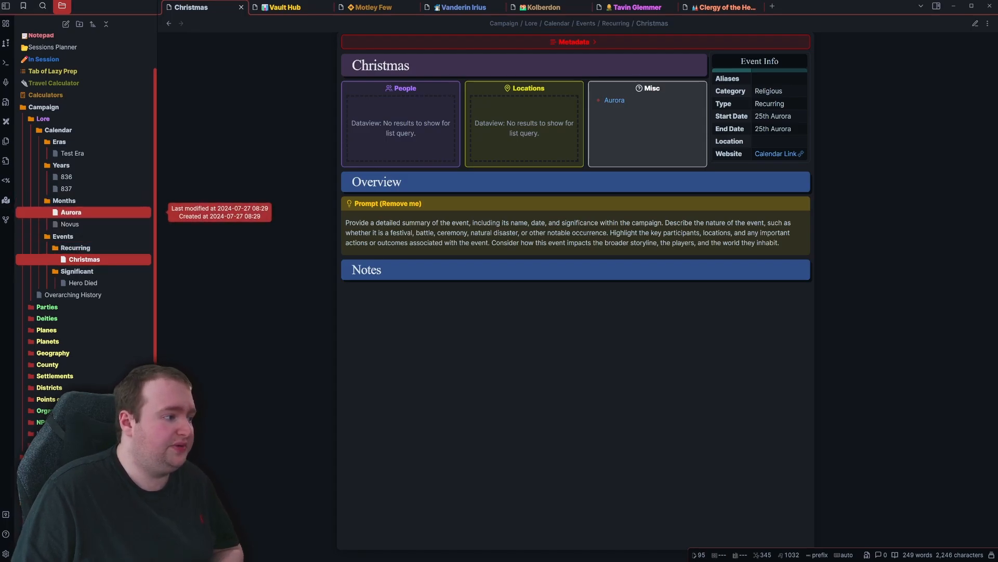
left_click(71, 212)
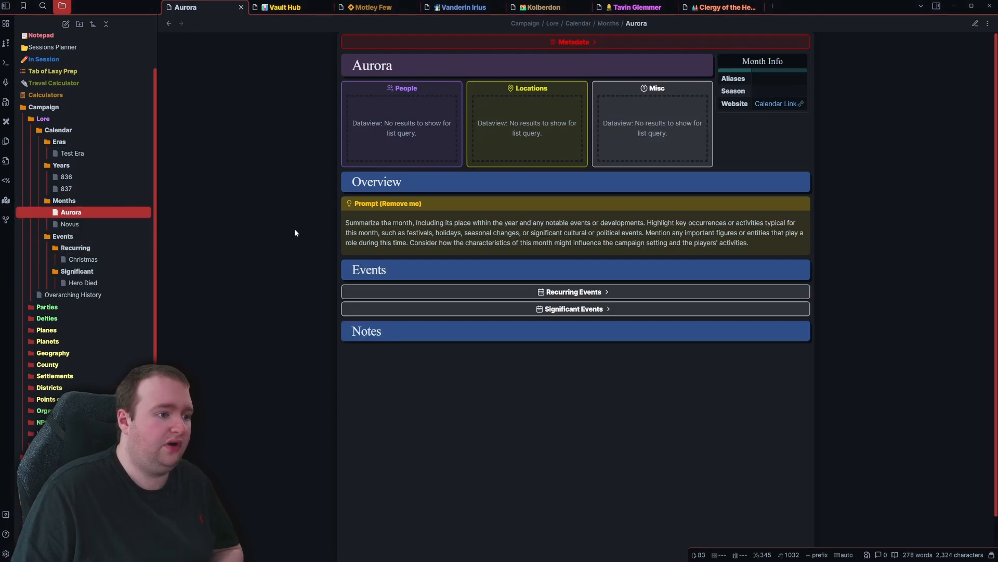
left_click(581, 295)
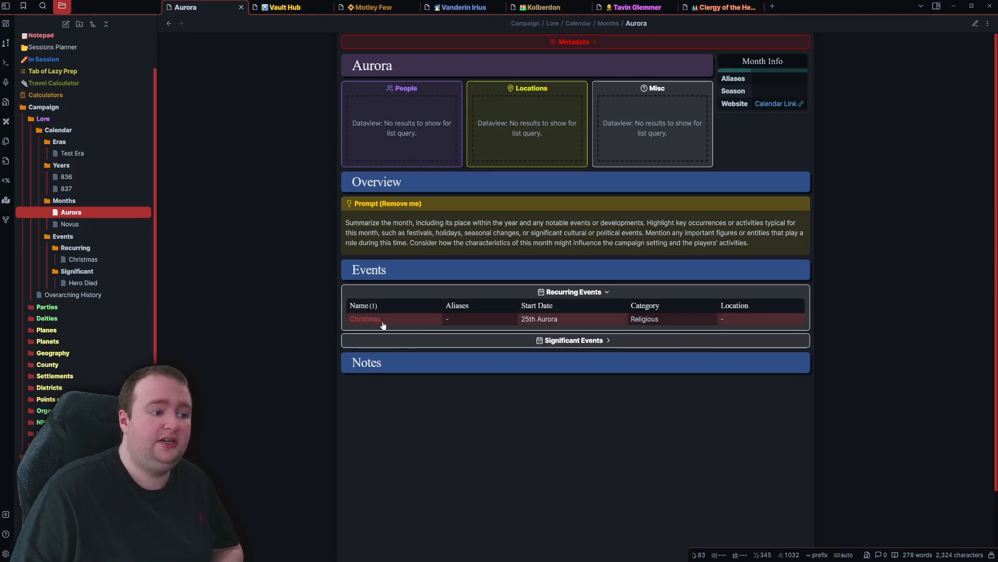
Review the recurring events of Aurora and Novus in the 836 year note and those of Aurora in the 837 note.
left_click(77, 180)
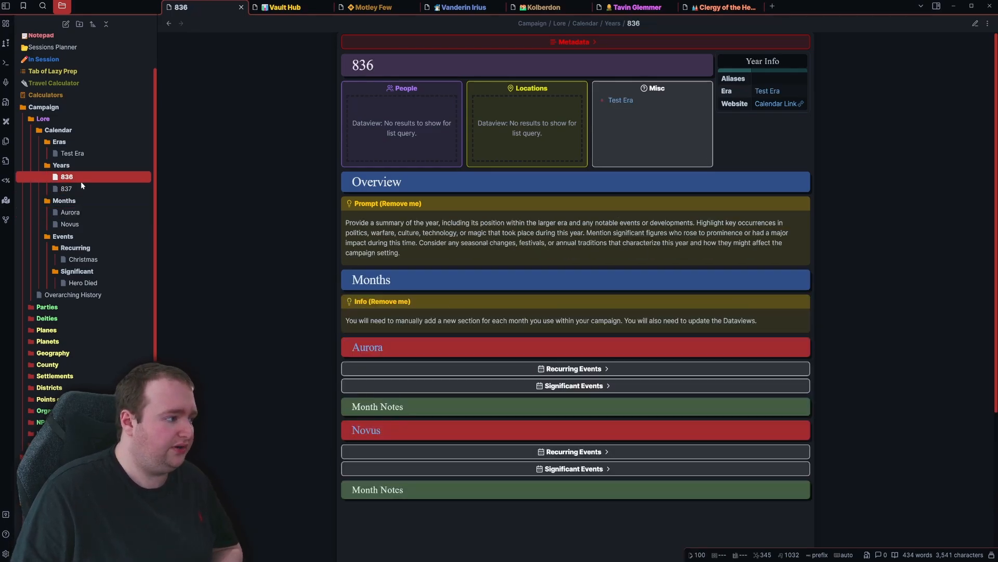
left_click(513, 368)
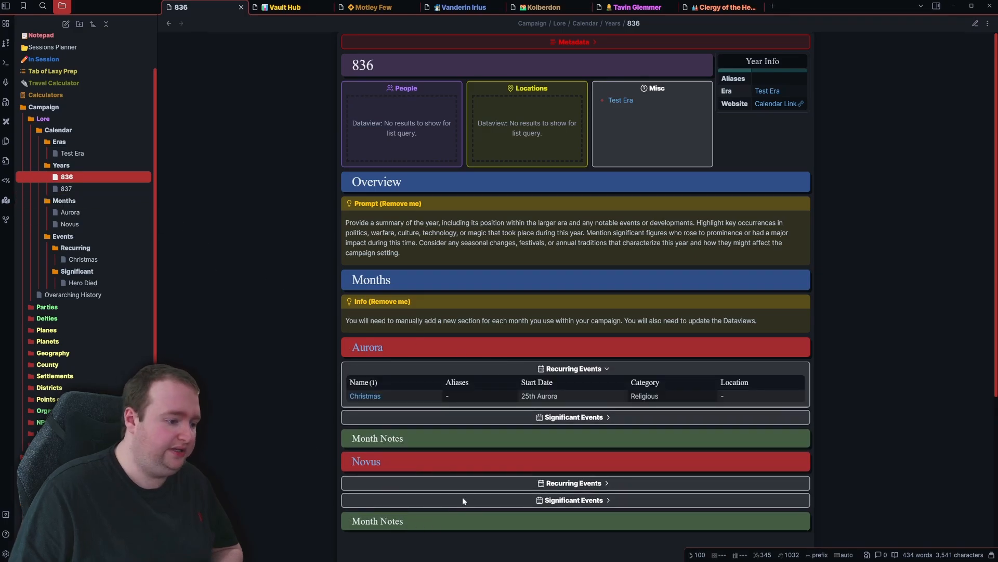
left_click(479, 483)
scroll(300, 358, "down", 3)
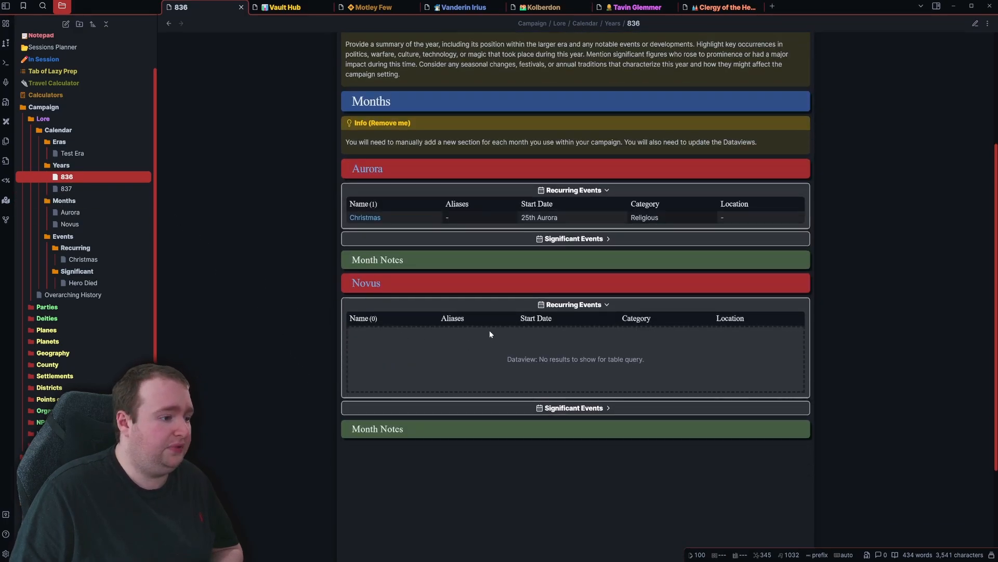
left_click(130, 190)
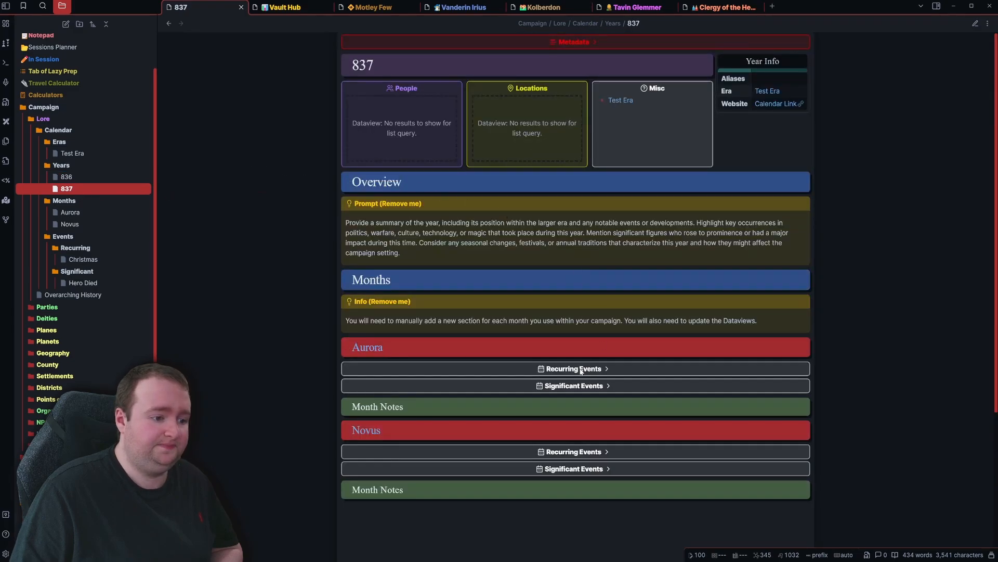
left_click(581, 371)
scroll(368, 387, "down", 2)
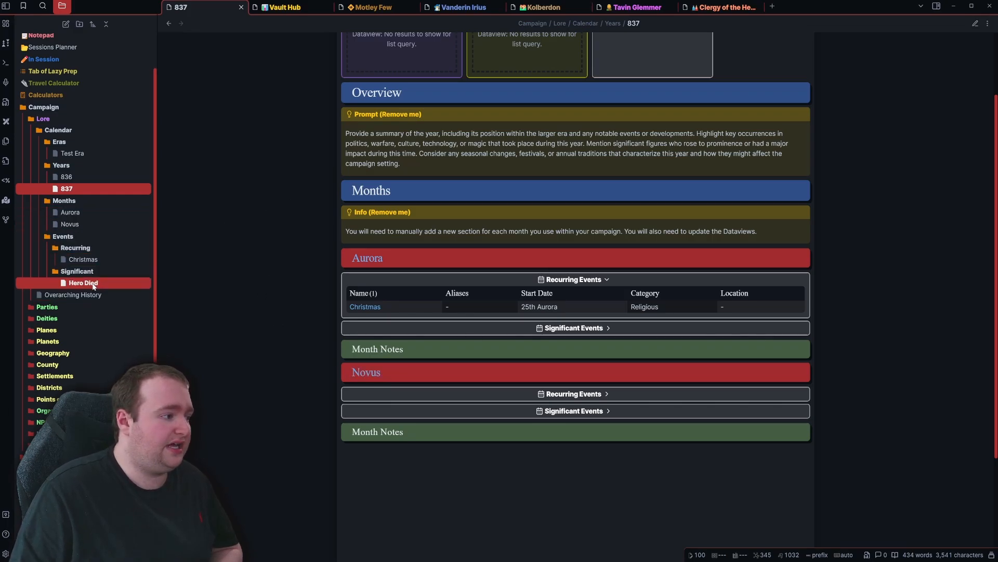
Check the significant events in the Novus month note and under Novus in the 836 year note.
left_click(81, 224)
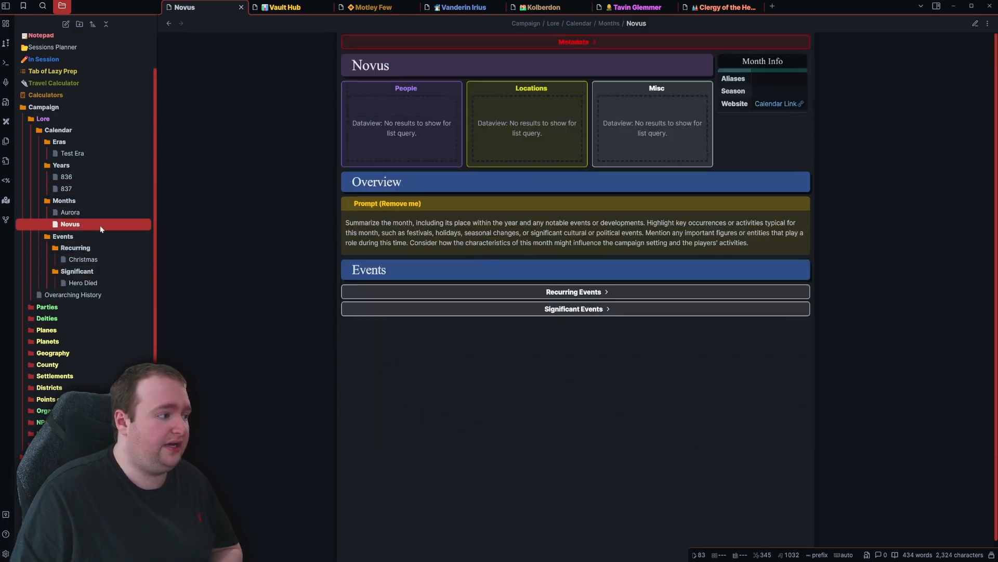
left_click(513, 308)
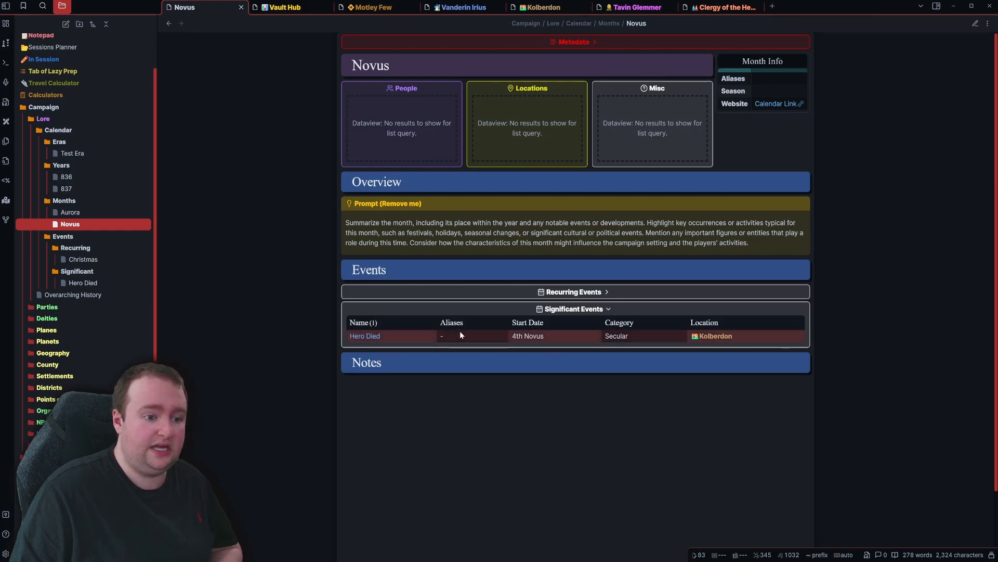
left_click(82, 178)
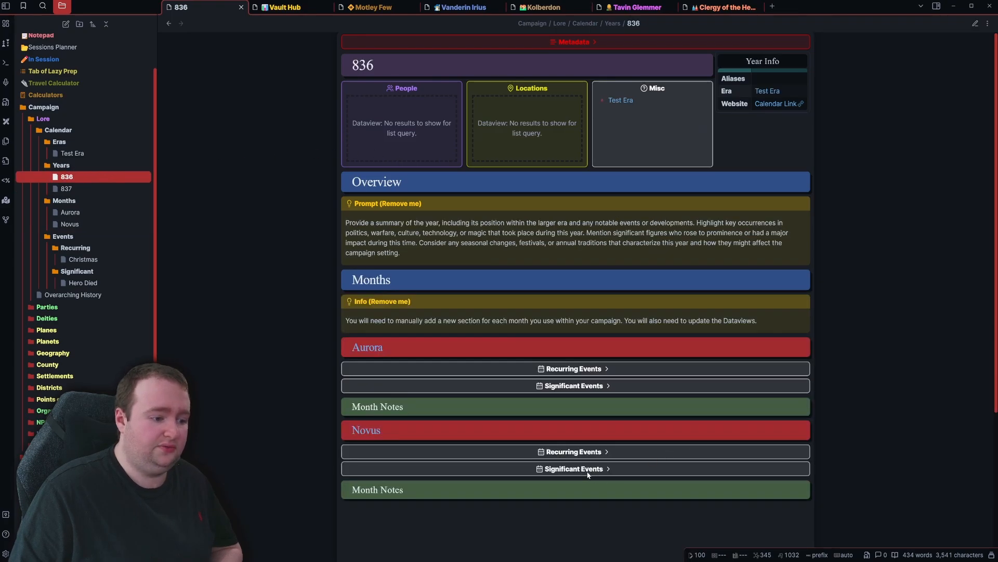
left_click(589, 469)
scroll(470, 456, "down", 3)
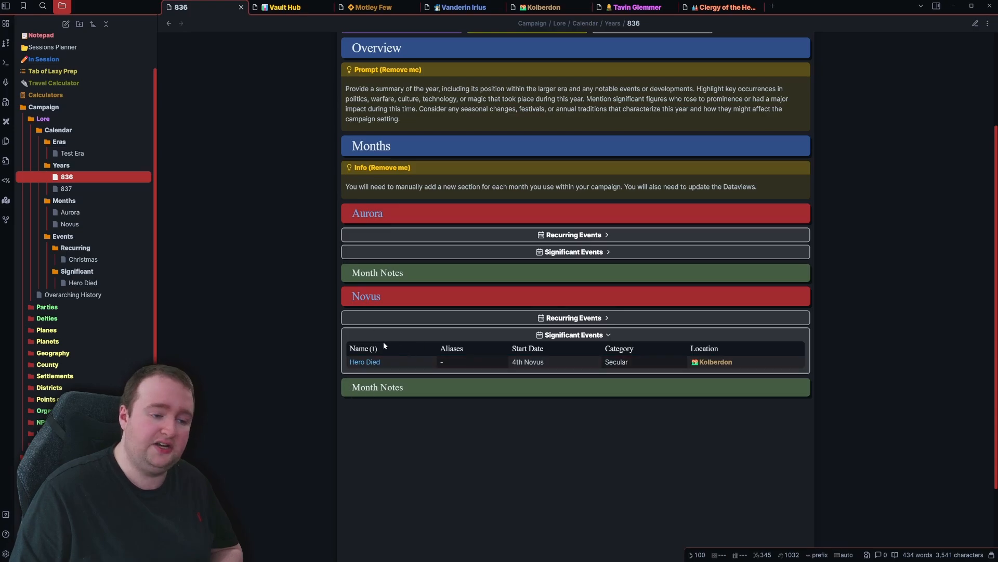
Check the significant events under Novus in the 837 year note.
left_click(79, 189, "ctrl")
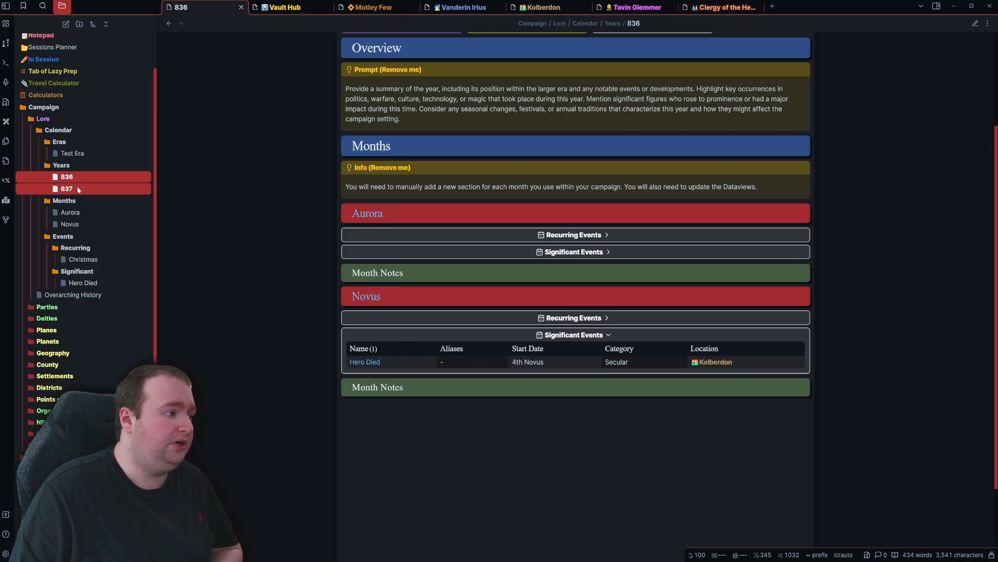
left_click(78, 188)
scroll(580, 347, "down", 3)
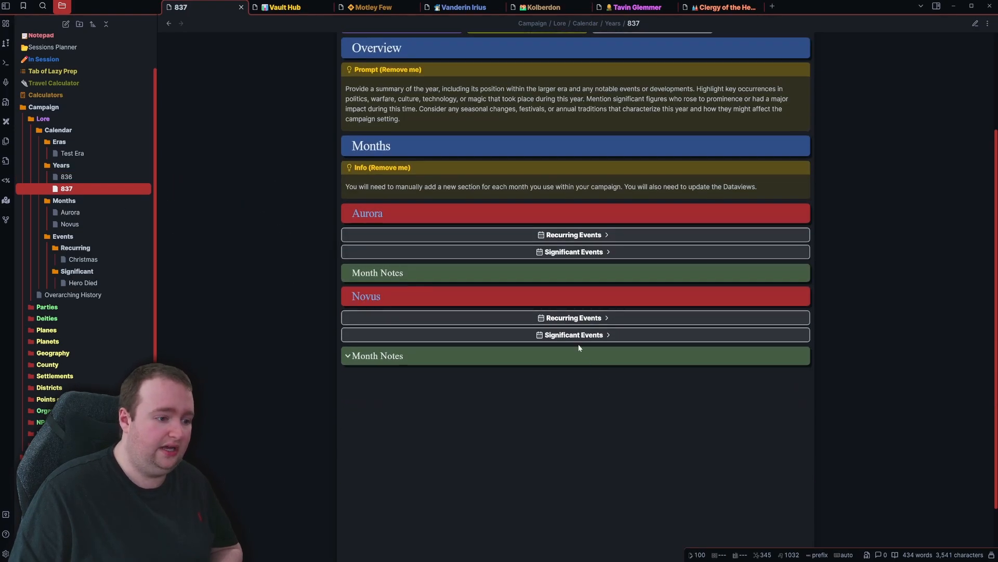
left_click(578, 338)
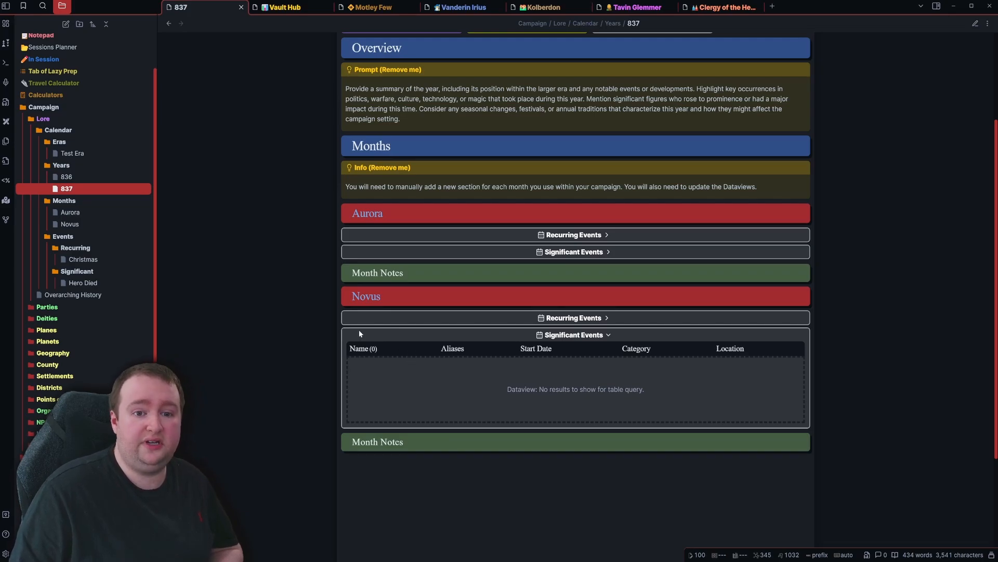
Reopen the Novus month note and view its significant events.
left_click(75, 174, "ctrl")
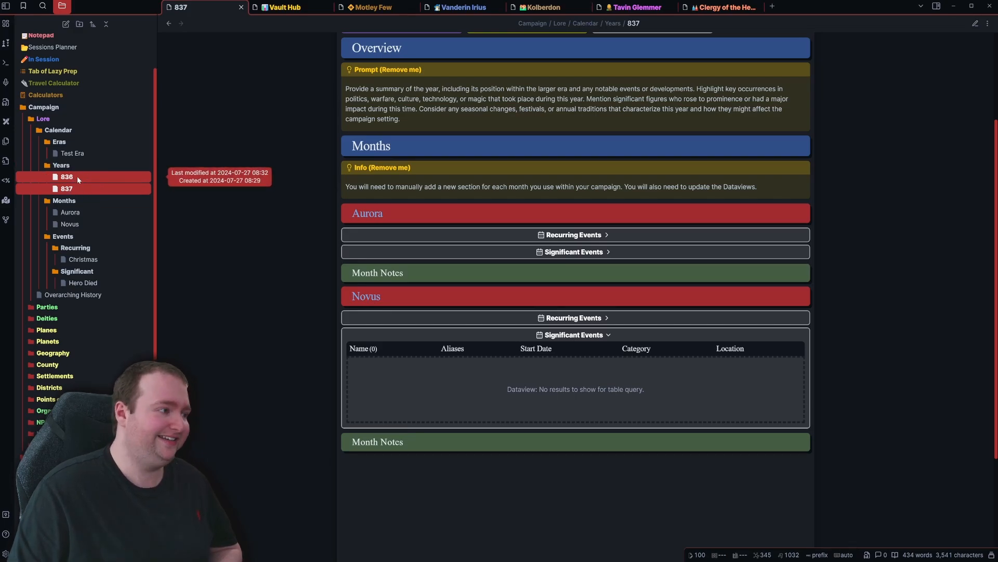
left_click(77, 176, "ctrl")
left_click(86, 213, "ctrl")
left_click(86, 214)
left_click(92, 226)
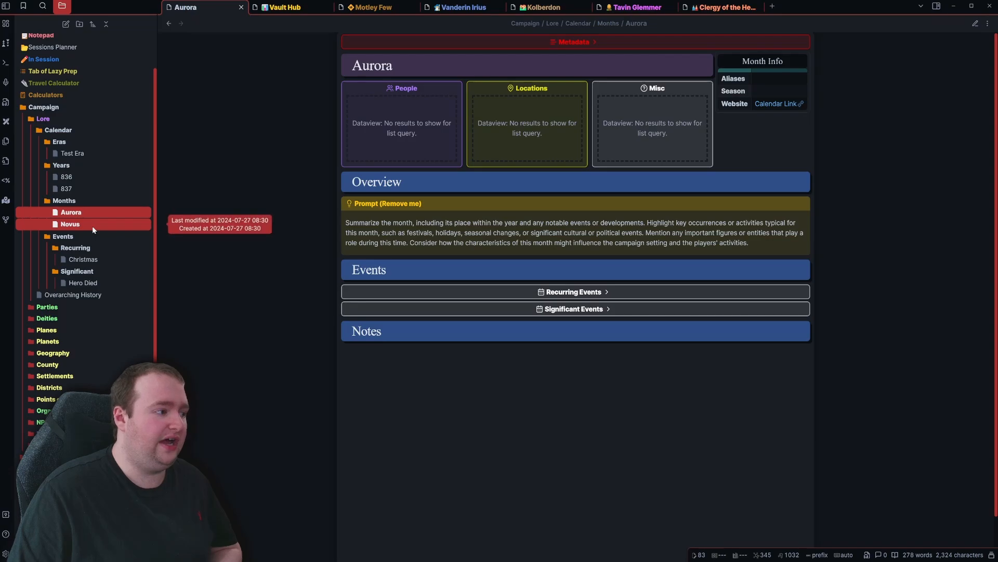
left_click(464, 313)
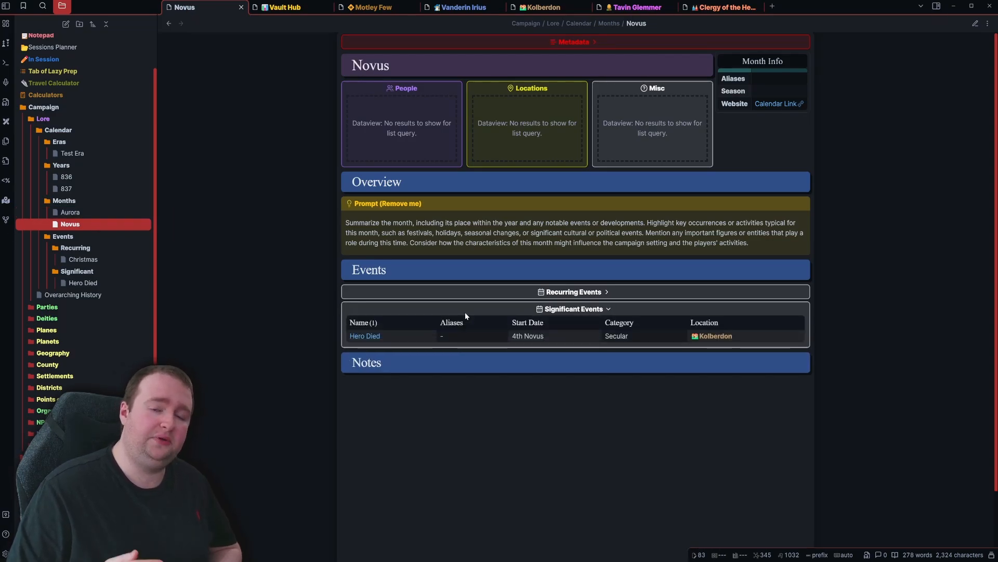
Open the Test Era note and check which years are listed under it.
left_click(64, 190)
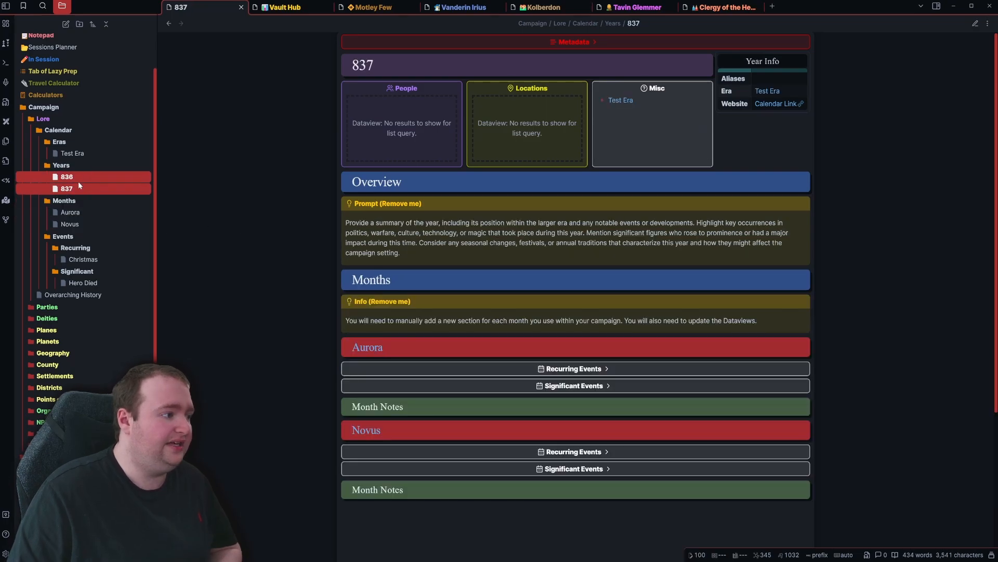
left_click(73, 153)
left_click(544, 291)
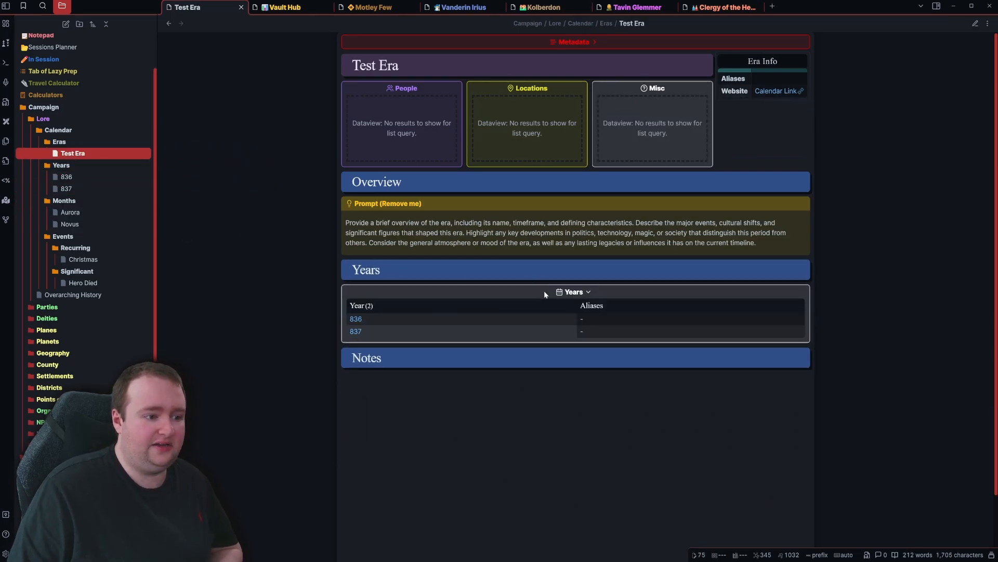
left_click(544, 292)
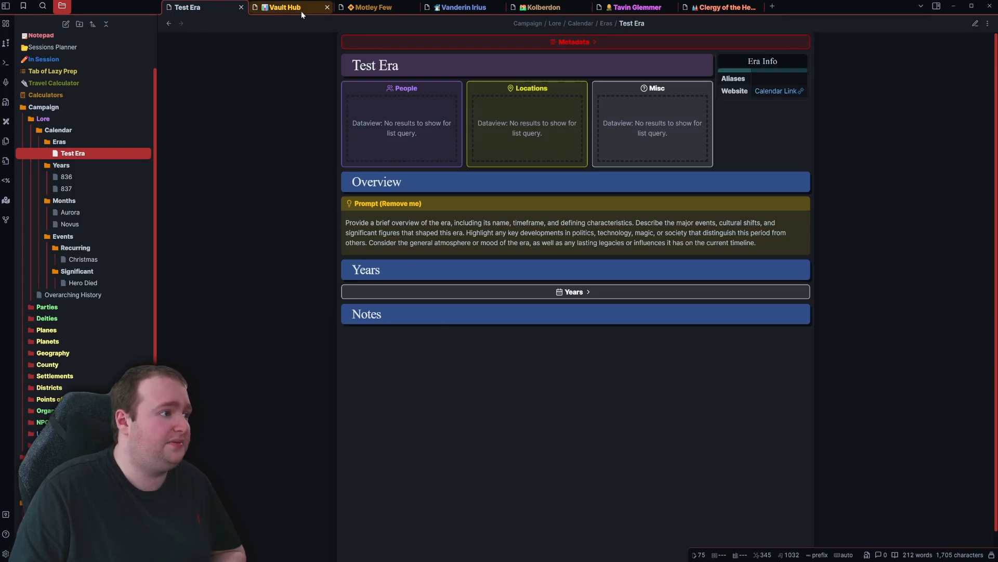
Open the Vault Hub and preview the embedded Encounter Builder and Demiplane websites.
left_click(285, 7)
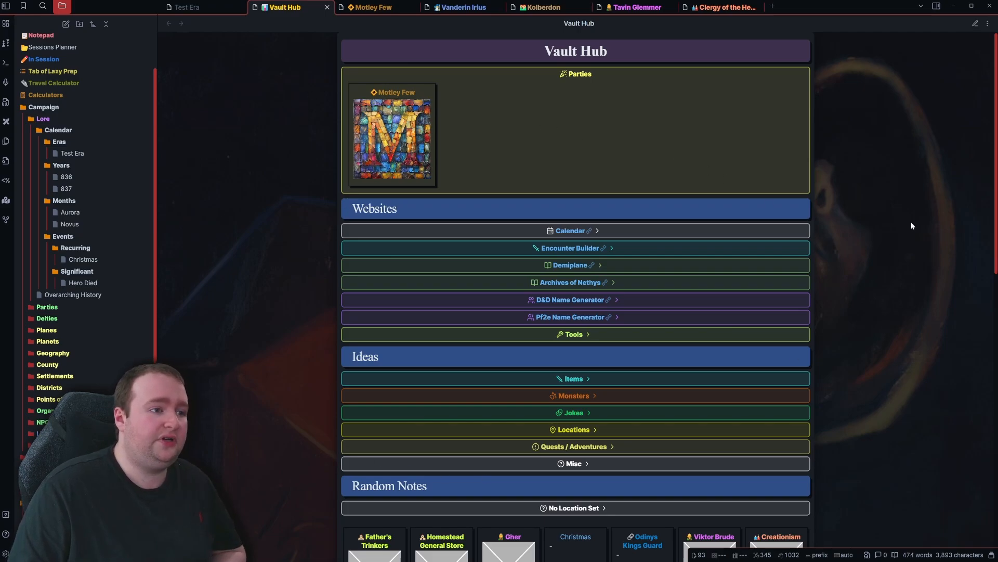
scroll(296, 309, "down", 3)
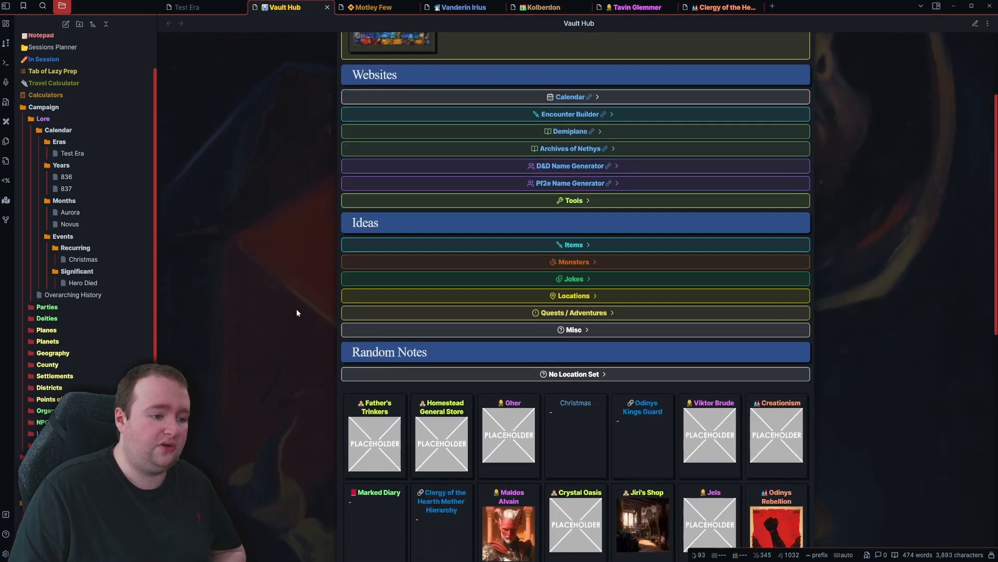
scroll(634, 267, "up", 3)
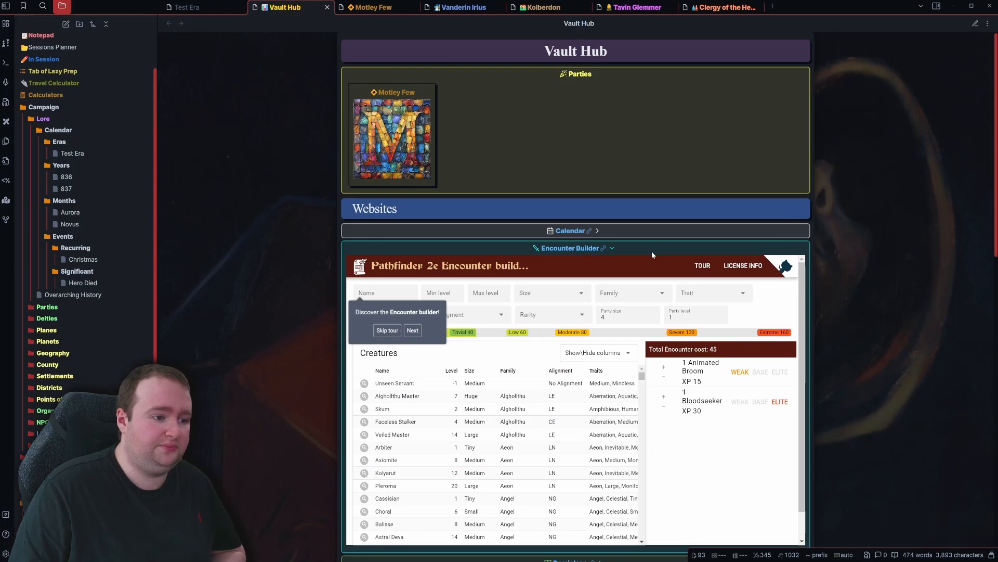
left_click(629, 267)
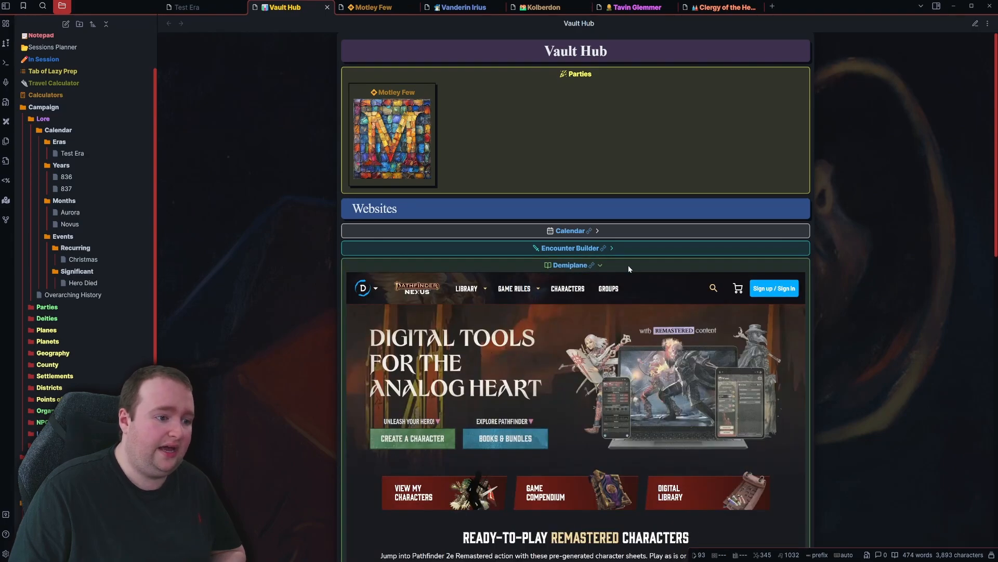
left_click(628, 265)
Check the D&D Name Generator, Calendar and Tools entries under Websites in the Vault Hub.
scroll(629, 264, "down", 1)
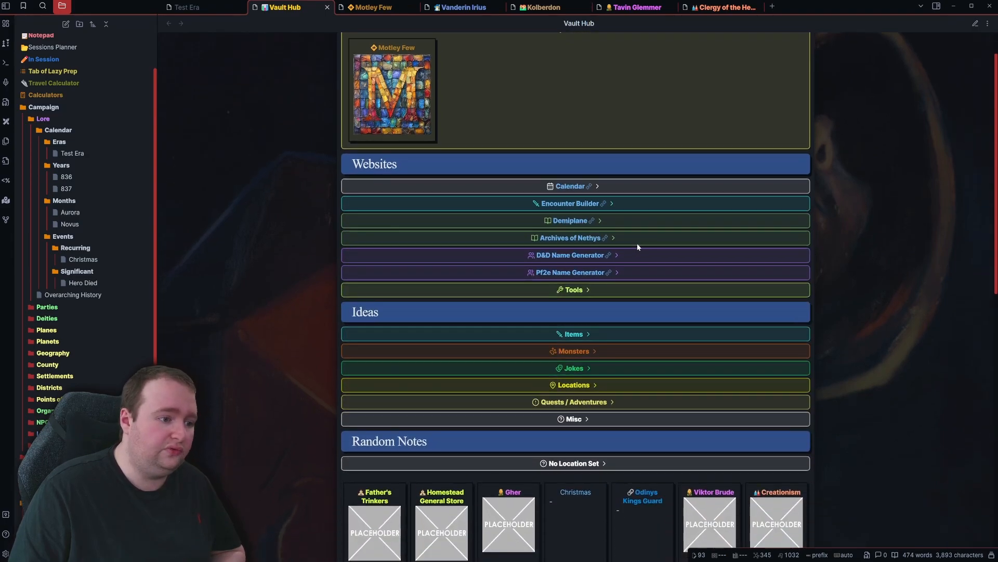
left_click(629, 255)
left_click(628, 255)
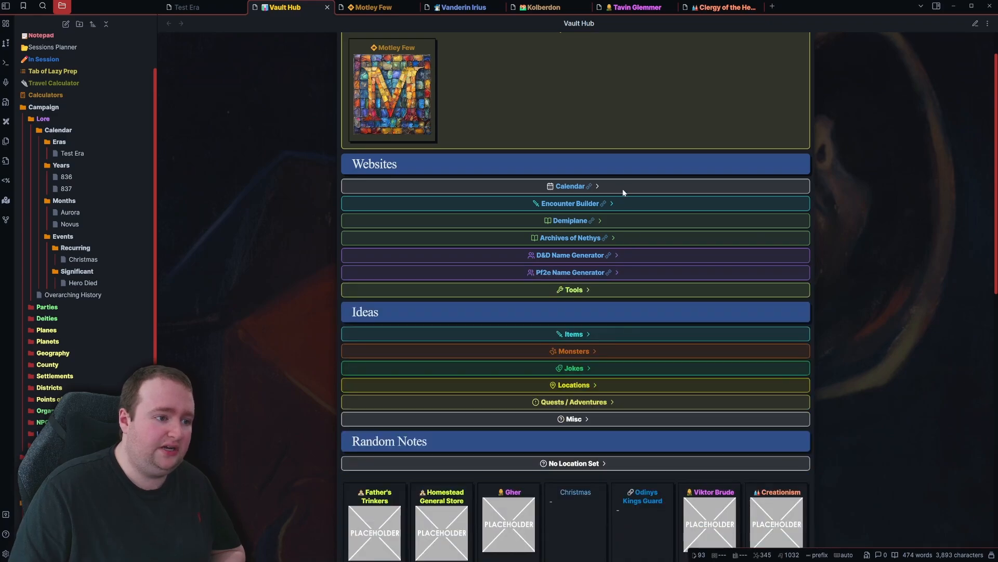
left_click(623, 187)
left_click(620, 185)
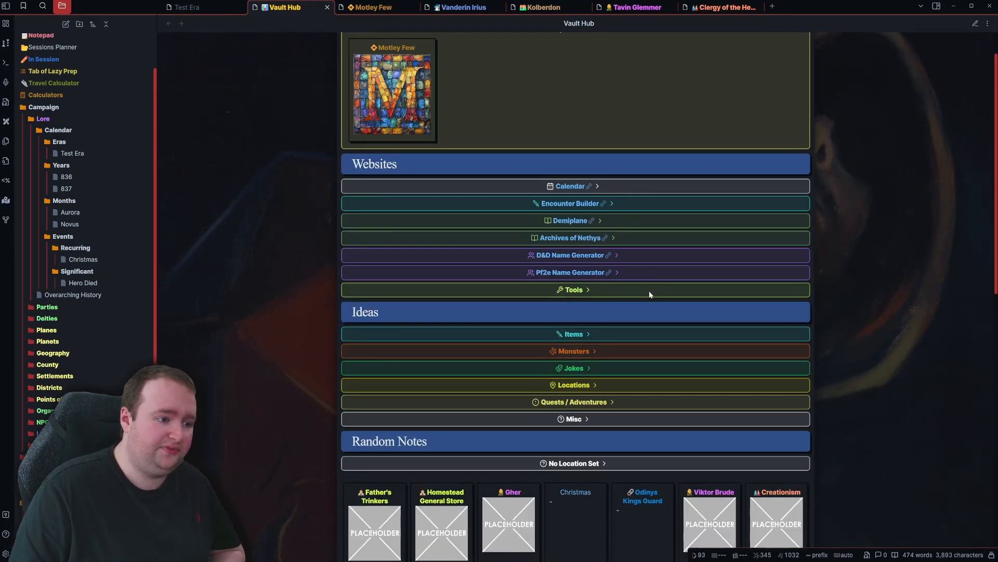
left_click(624, 290)
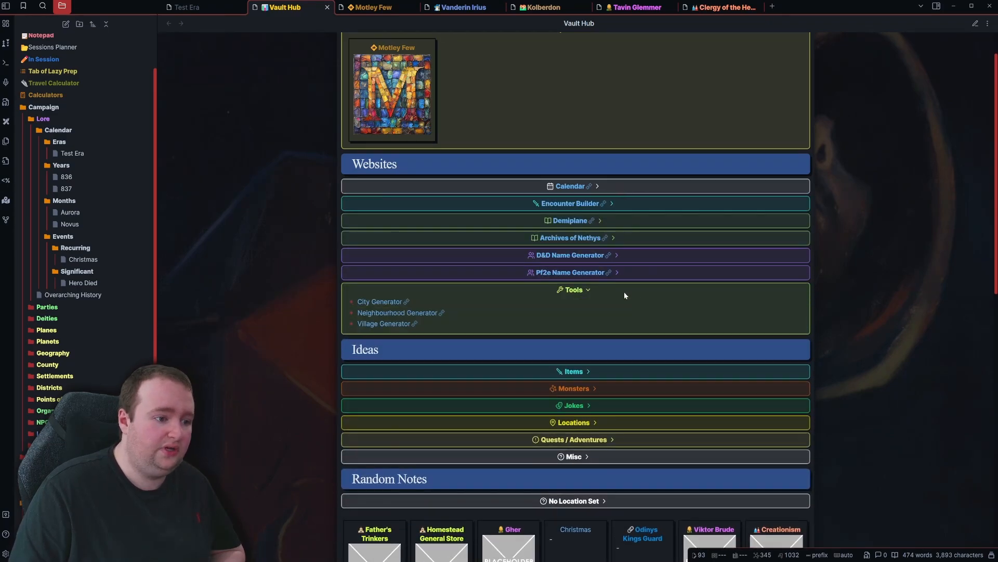
left_click(593, 287)
Examine the Monsters list under Ideas and the Random Notes cards in the Vault Hub.
scroll(663, 288, "down", 2)
left_click(604, 261)
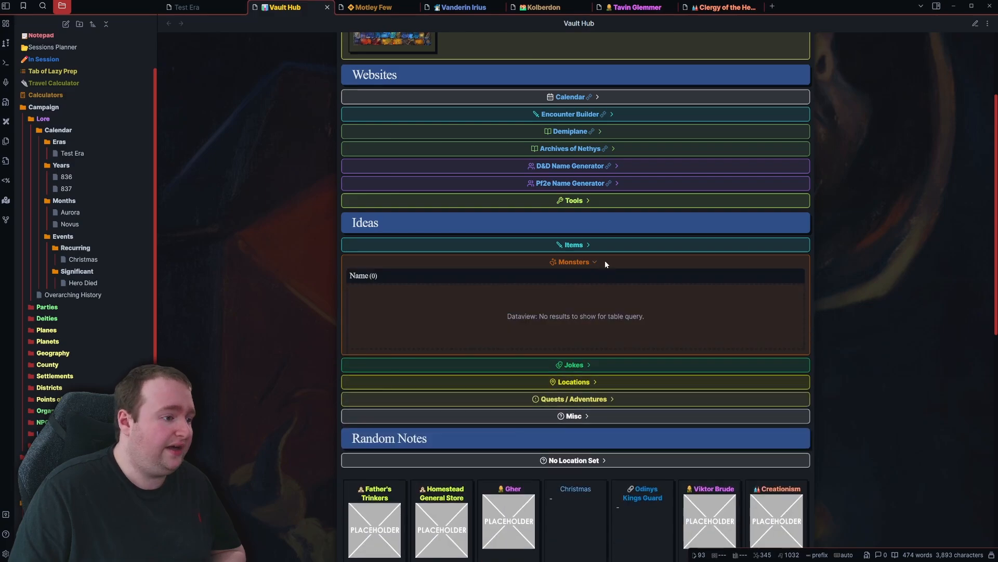
left_click(604, 261)
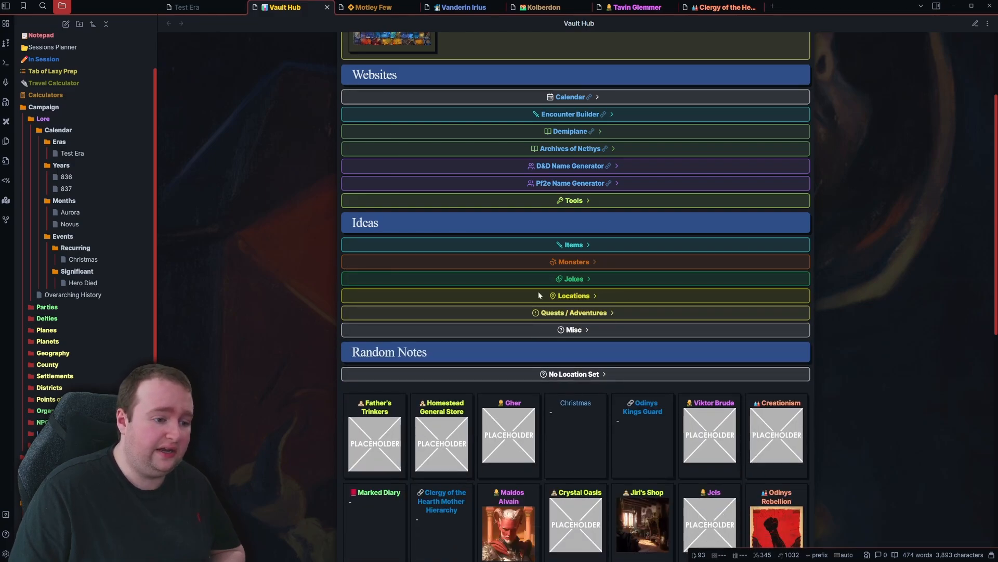
scroll(551, 288, "down", 3)
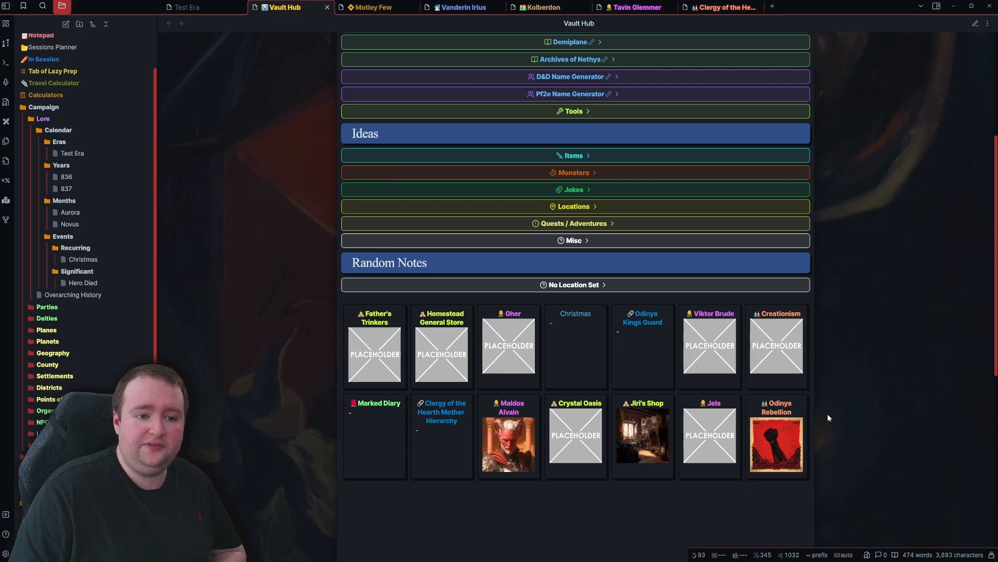
scroll(879, 352, "up", 1)
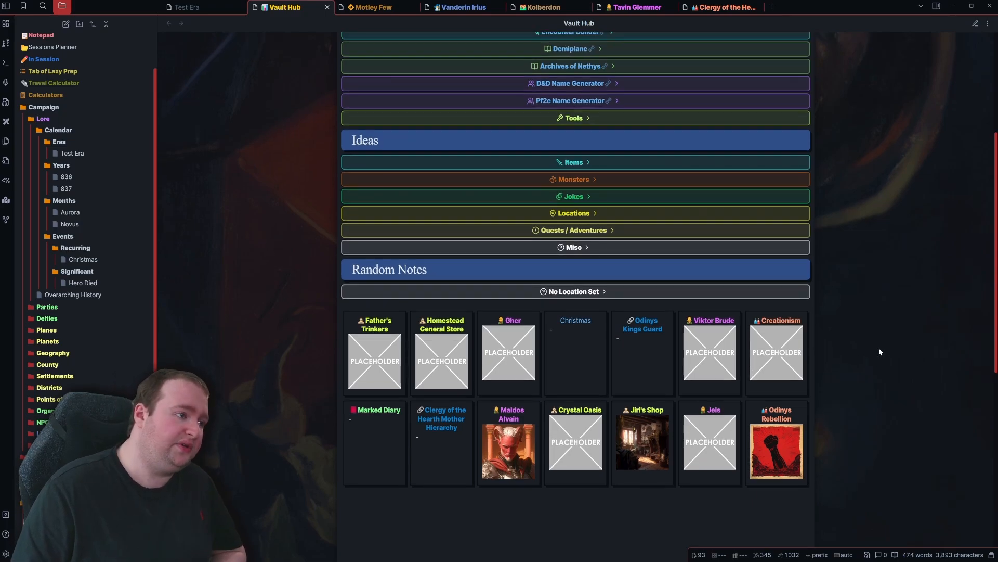
scroll(879, 352, "up", 5)
Review the Motley Few party dashboard with its NPC relations and view the note of its first listed character.
left_click(376, 10)
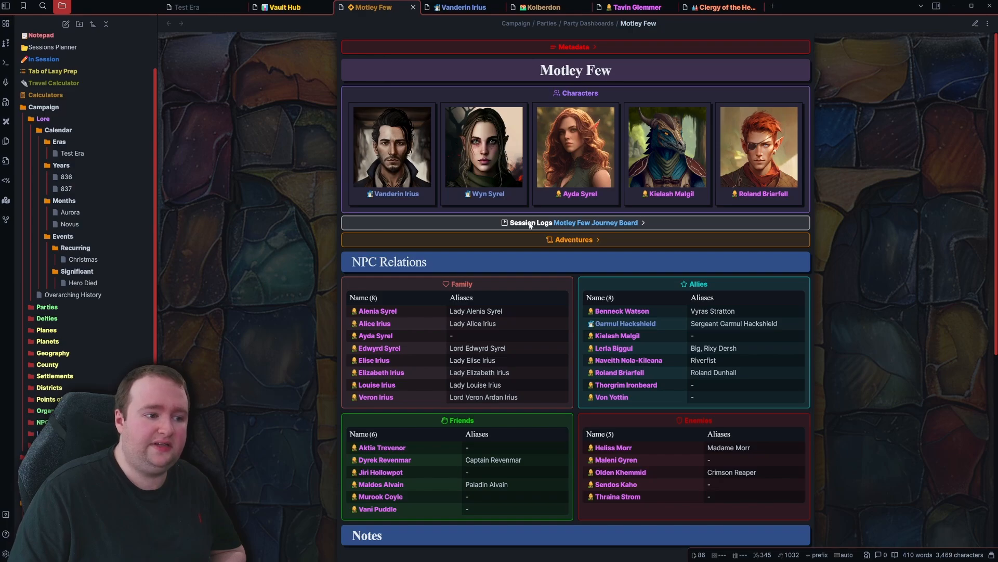
scroll(488, 219, "down", 1)
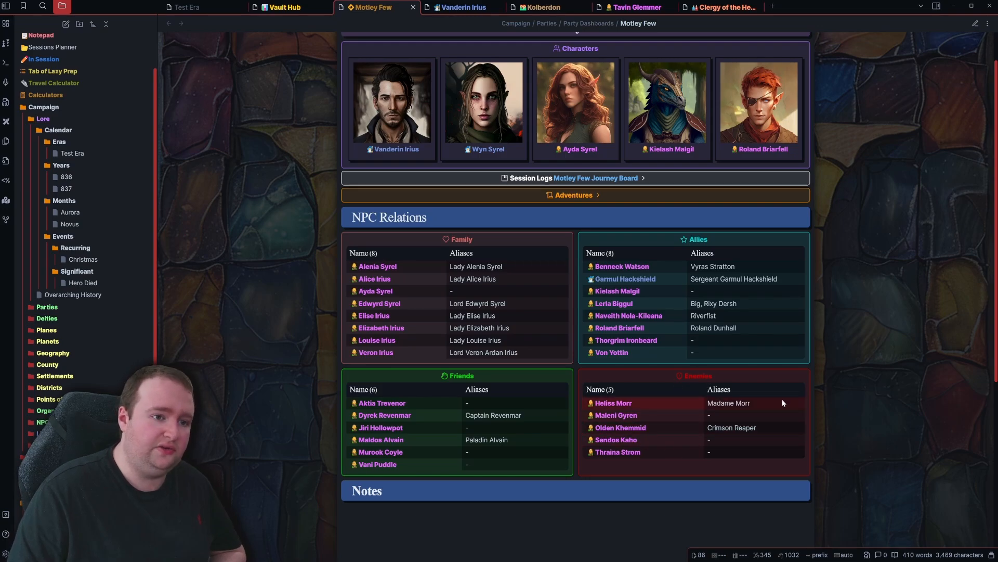
left_click(454, 8)
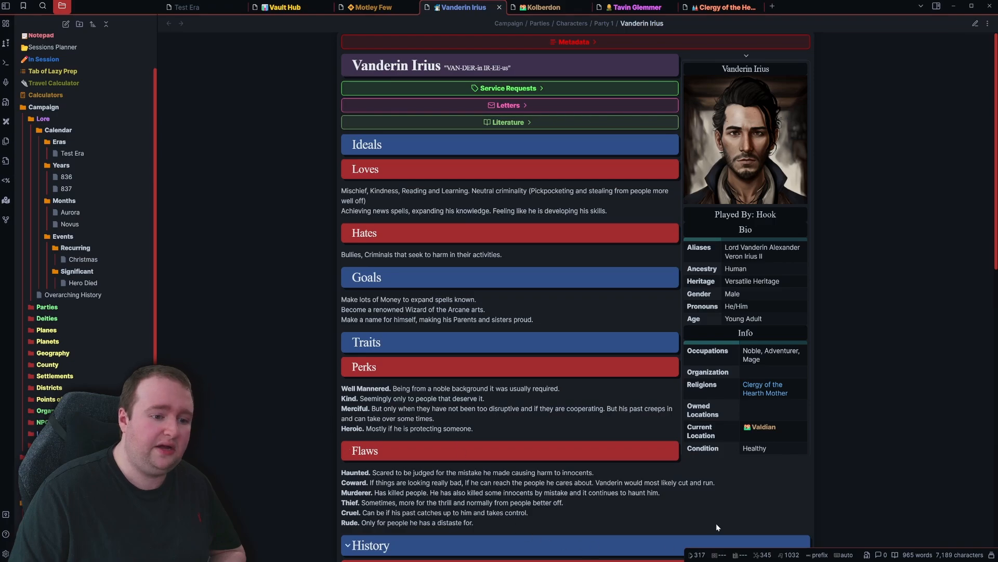
Review the characters, organizations, locations, districts and map in the Kolberdon settlement note.
left_click(534, 9)
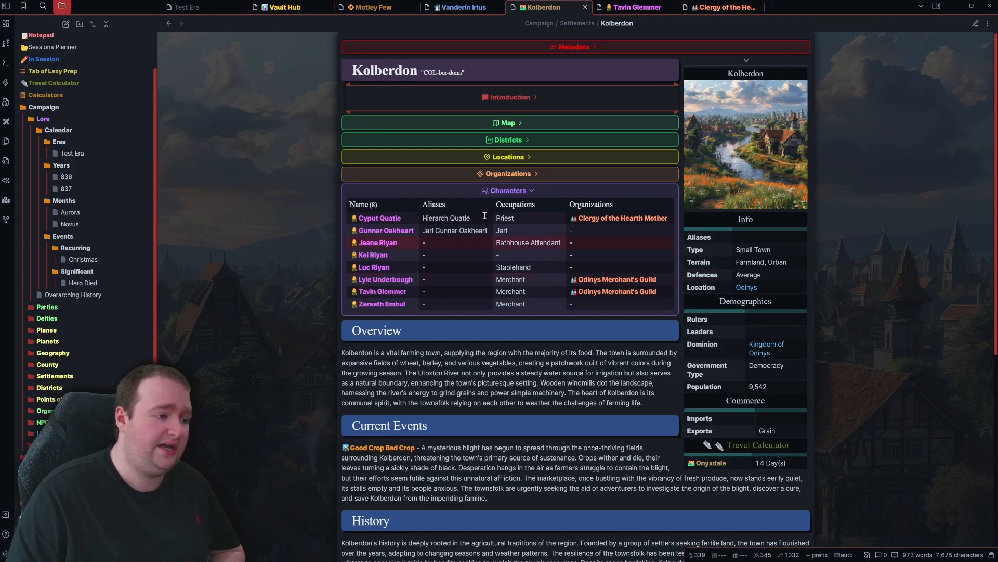
left_click(511, 191)
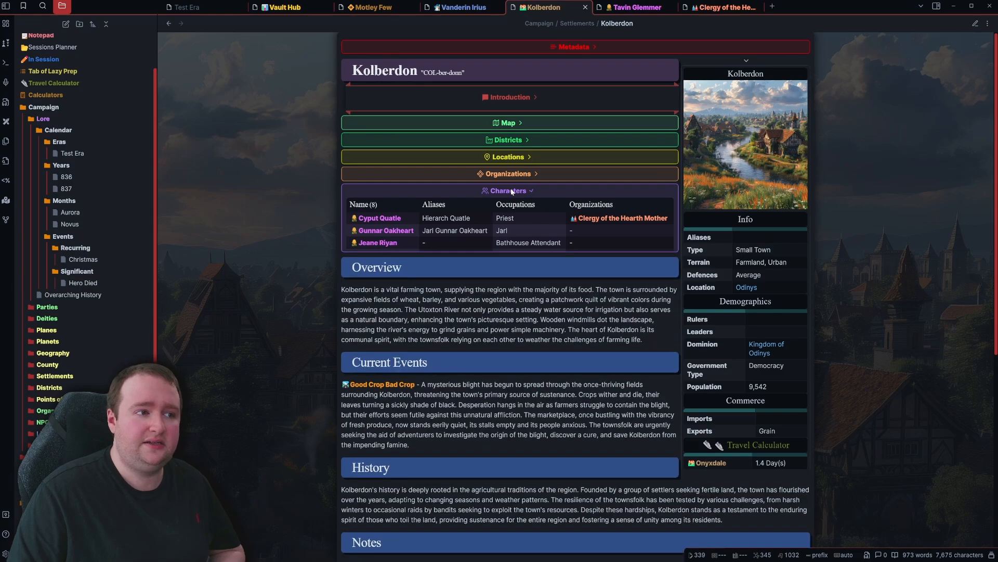
left_click(496, 175)
left_click(497, 176)
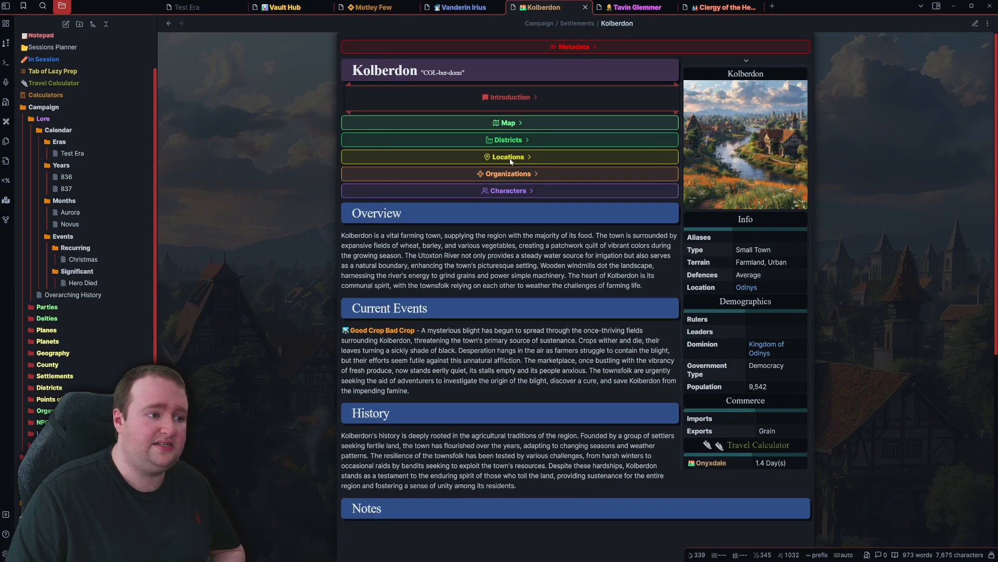
left_click(509, 158)
left_click(509, 158)
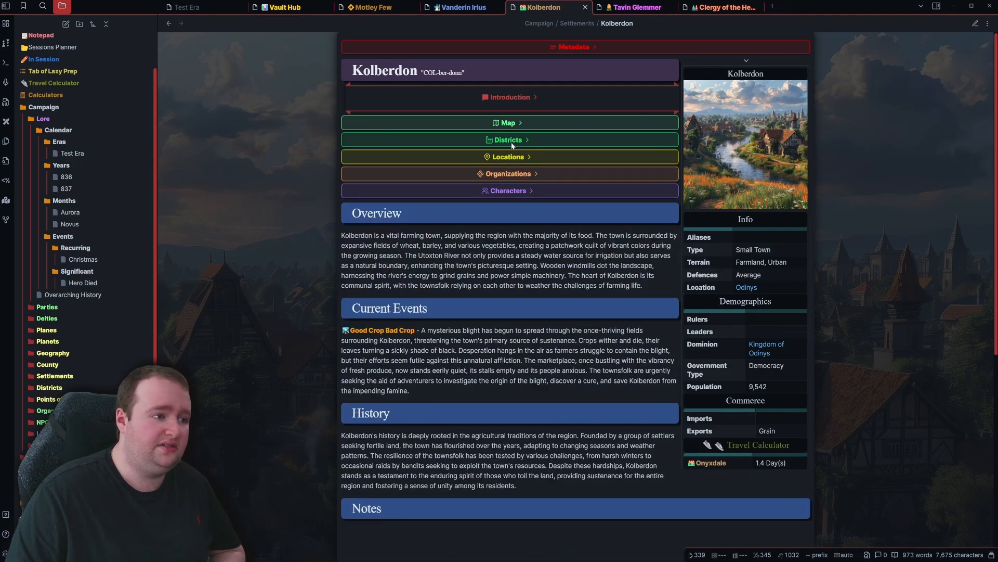
left_click(511, 142)
left_click(511, 141)
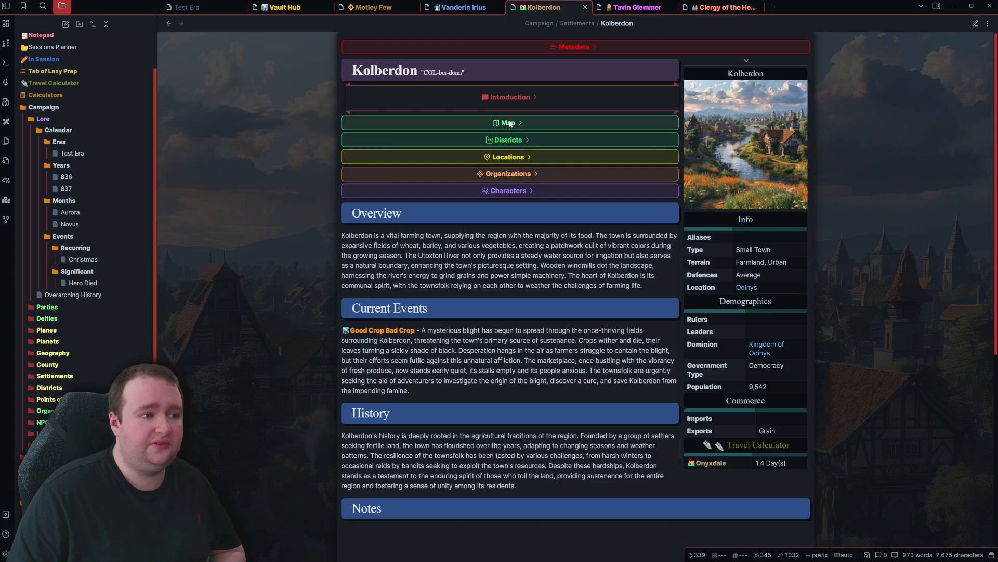
left_click(509, 124)
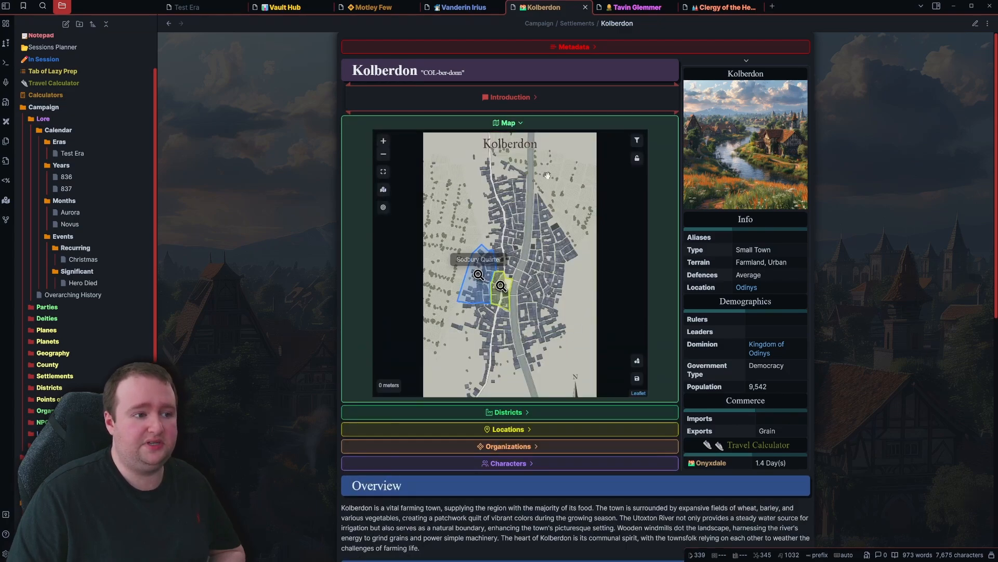
left_click(511, 125)
In the gnome merchant's NPC note, preview the linked Odinys Merchant's Guild, Enigma Emporium and Kolberdon notes.
key("ctrl+Tab")
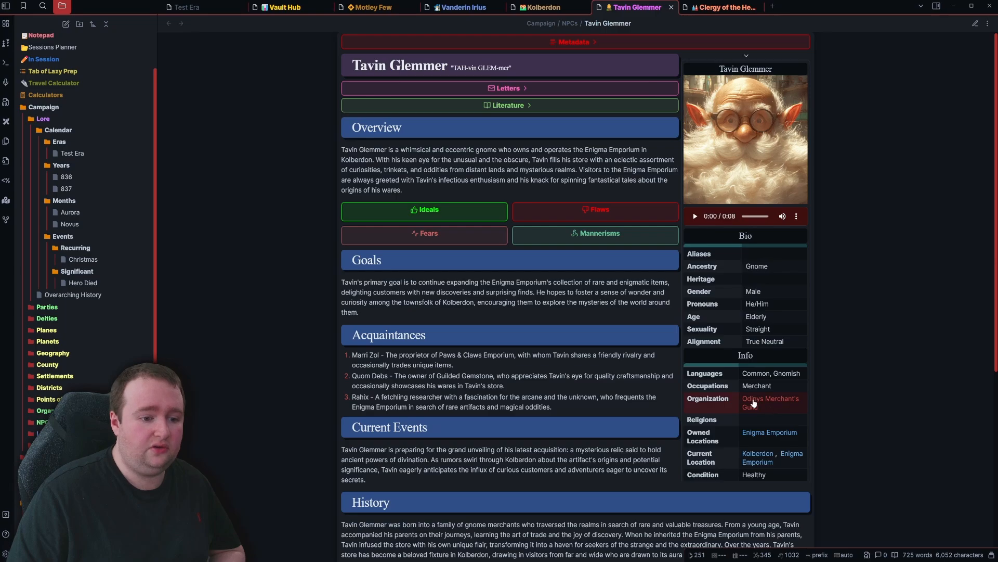
mouse_move(754, 403)
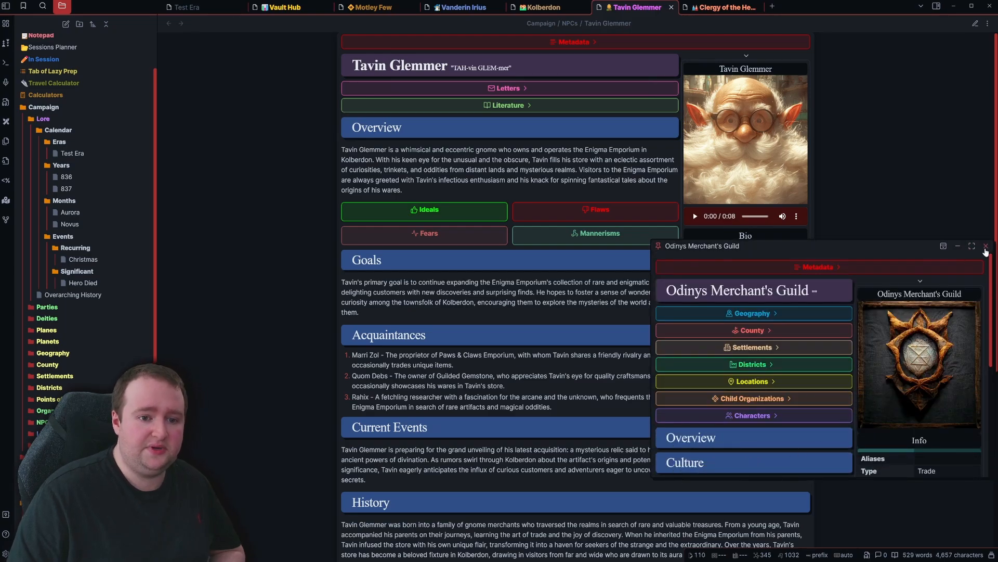
left_click(985, 247)
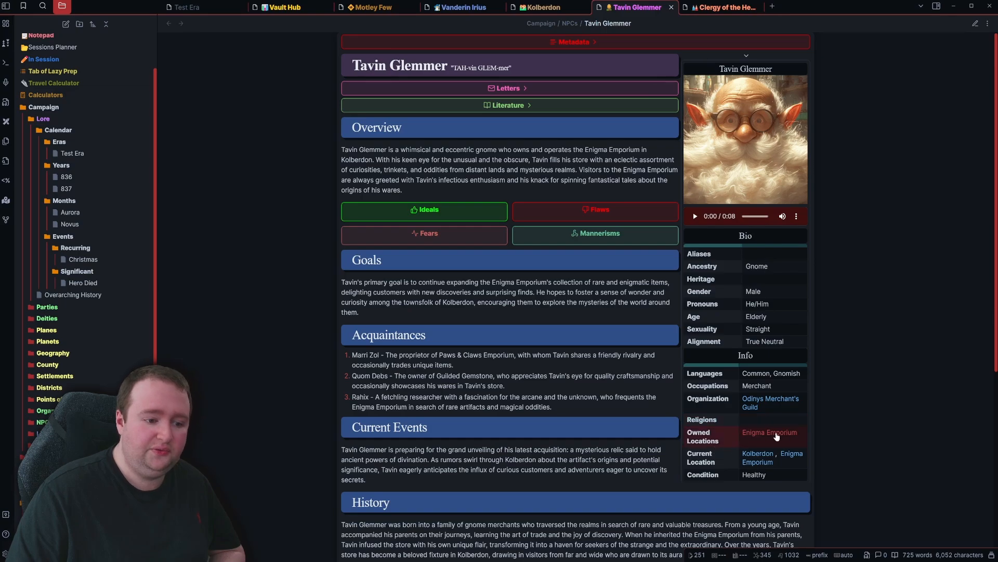
mouse_move(770, 432)
left_click_drag(803, 554, 803, 530)
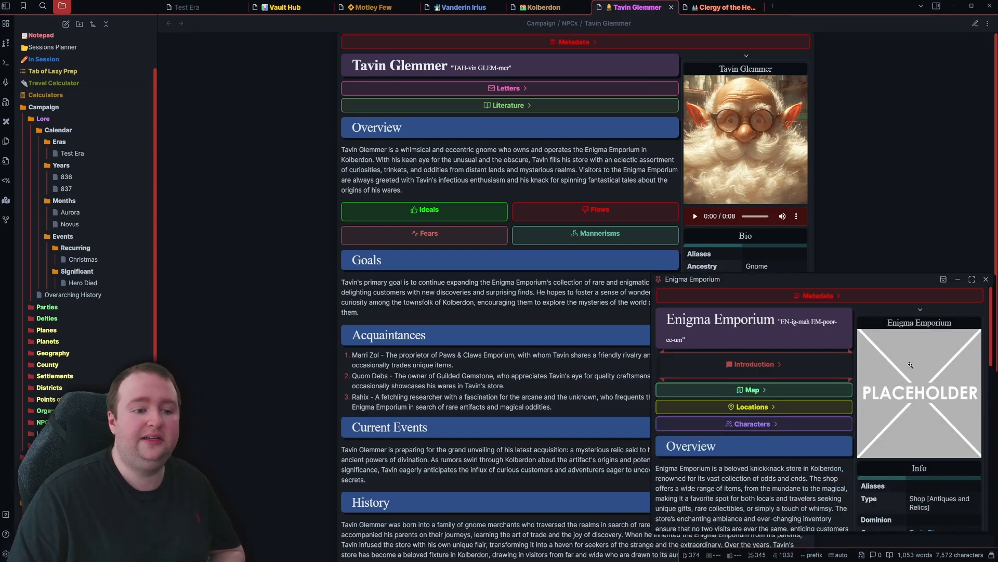
left_click(985, 279)
mouse_move(761, 457)
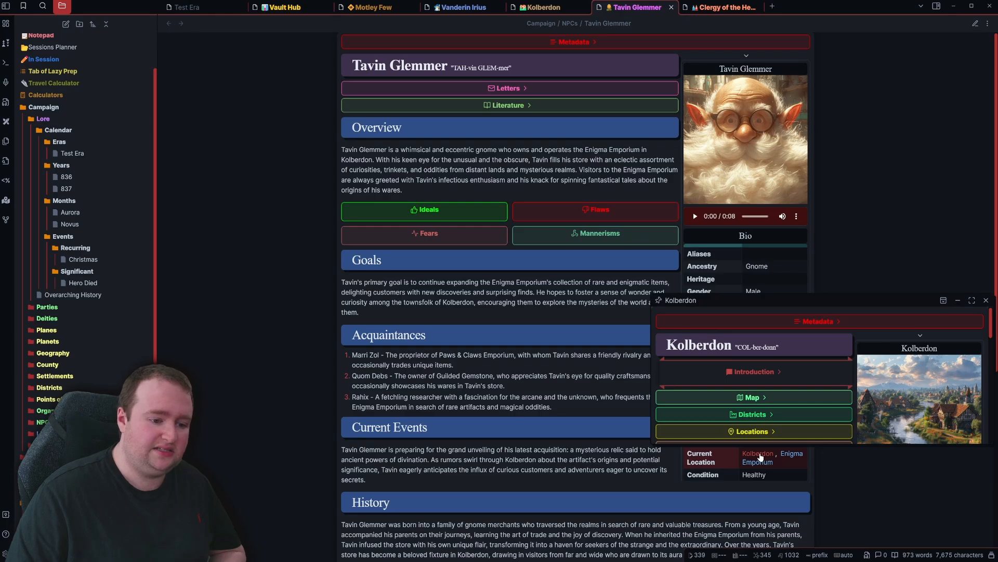
mouse_move(798, 458)
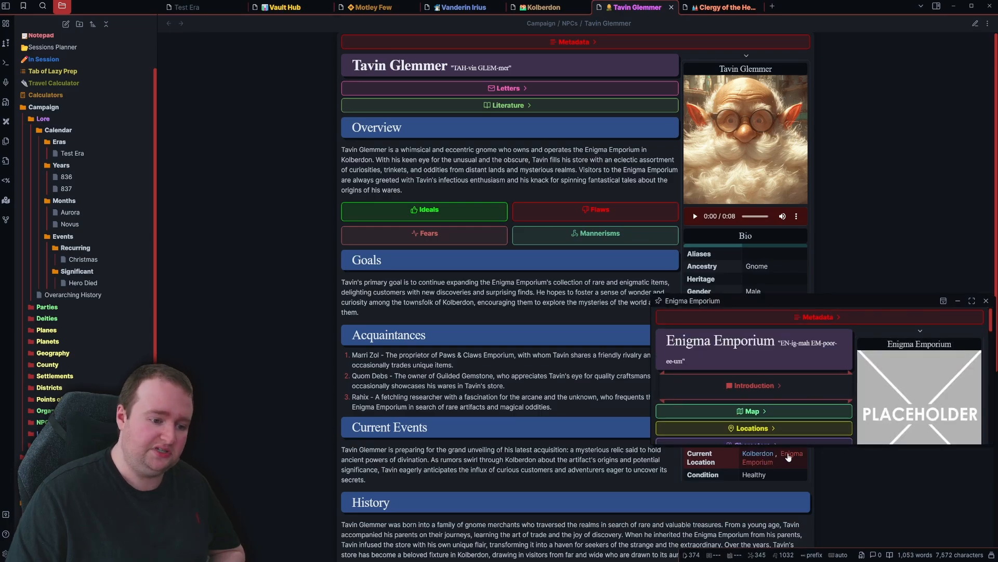
left_click(986, 300)
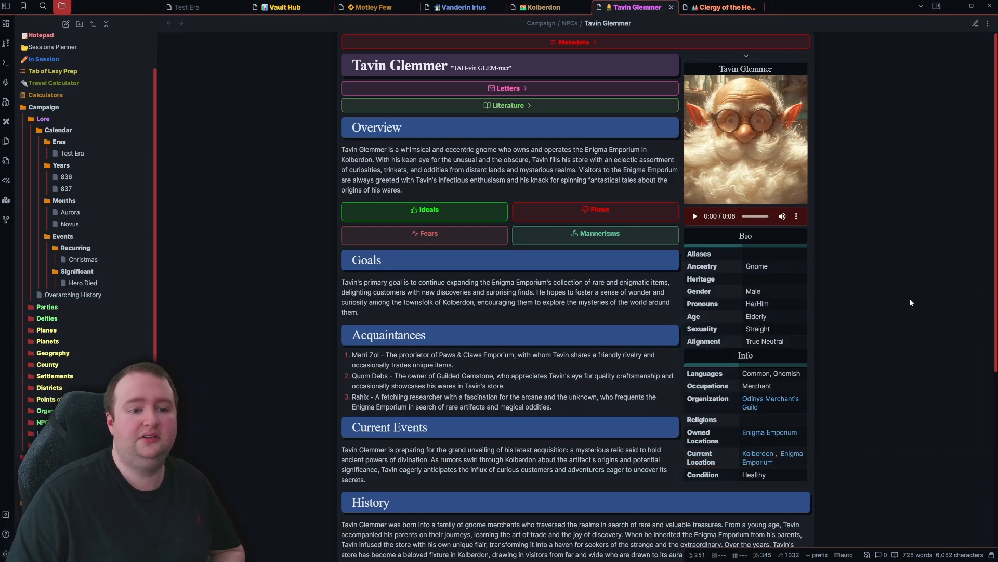
Open the Clergy of the Hearth Mother note and check its lists of characters and locations.
left_click(738, 9)
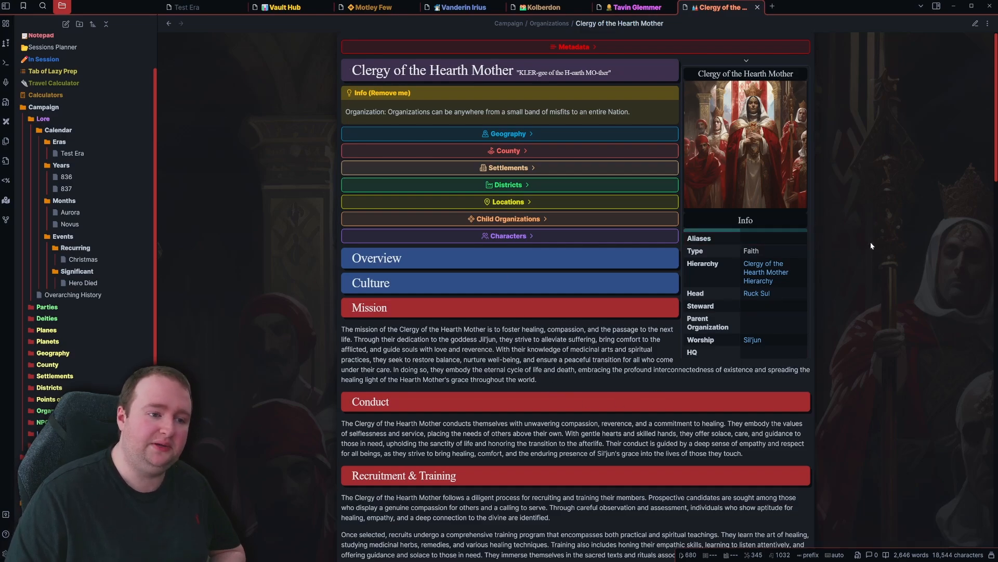
left_click(514, 236)
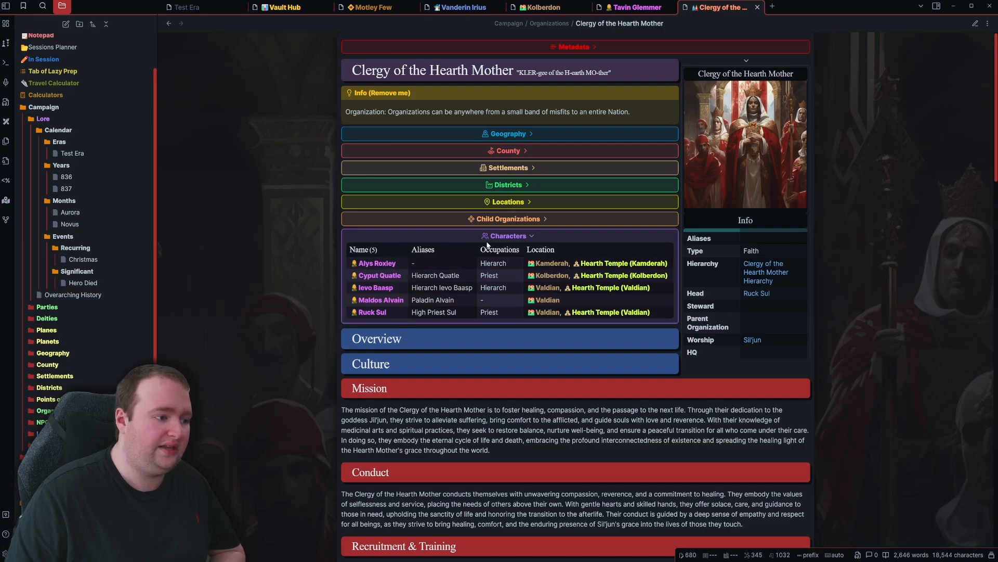
left_click(514, 237)
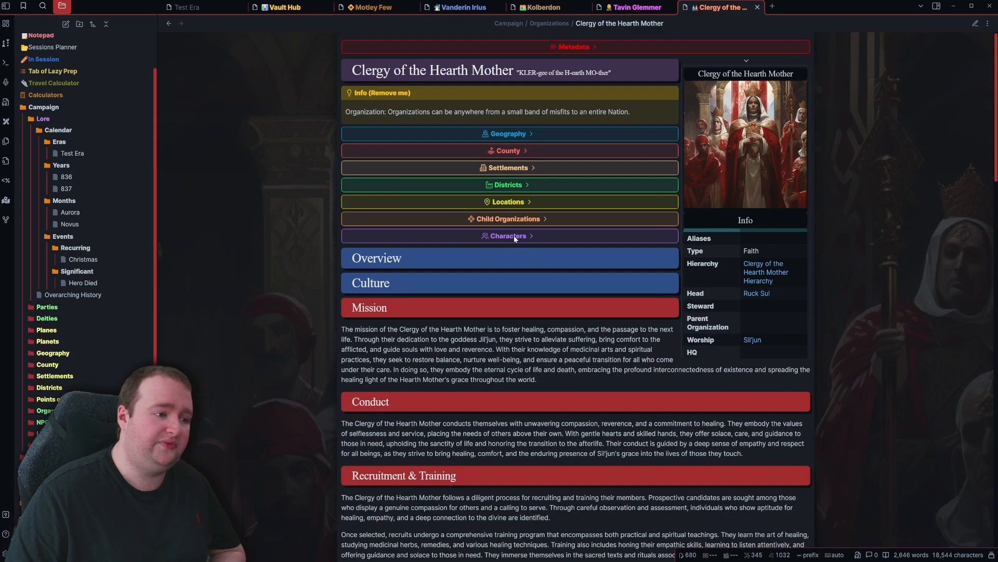
left_click(508, 203)
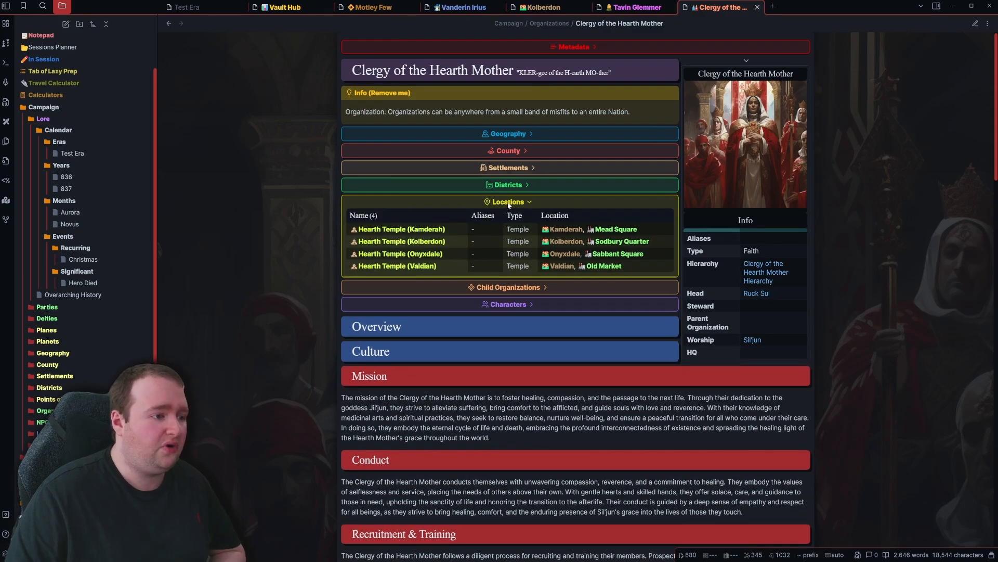
left_click(509, 203)
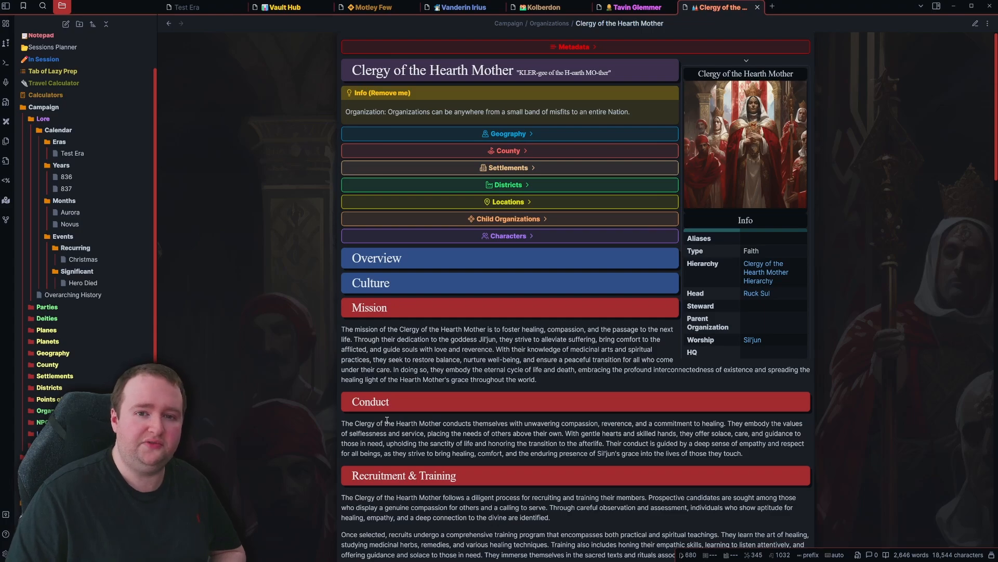